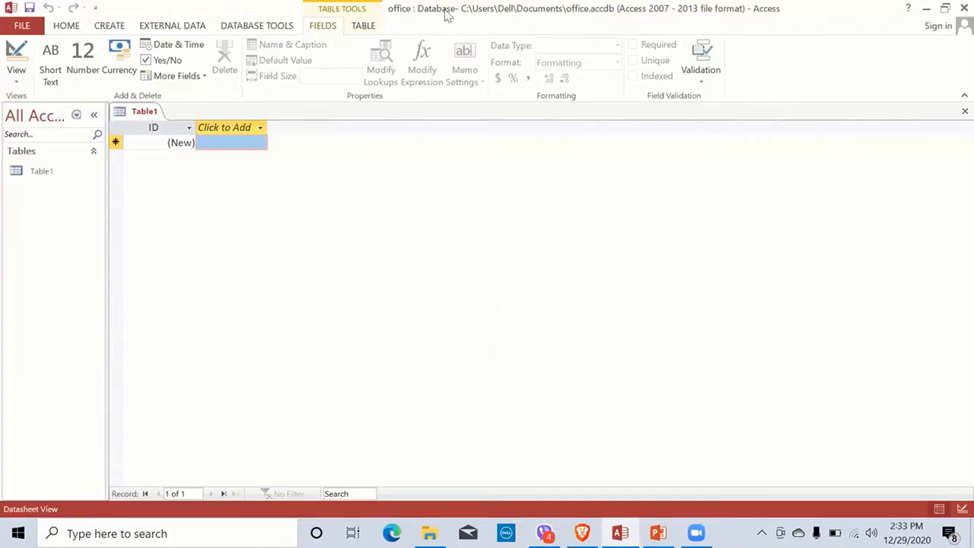
# Step: Close the empty Table1 unsaved, check the PowerPoint task list, and return to Access
pyautogui.rightClick(145, 114)
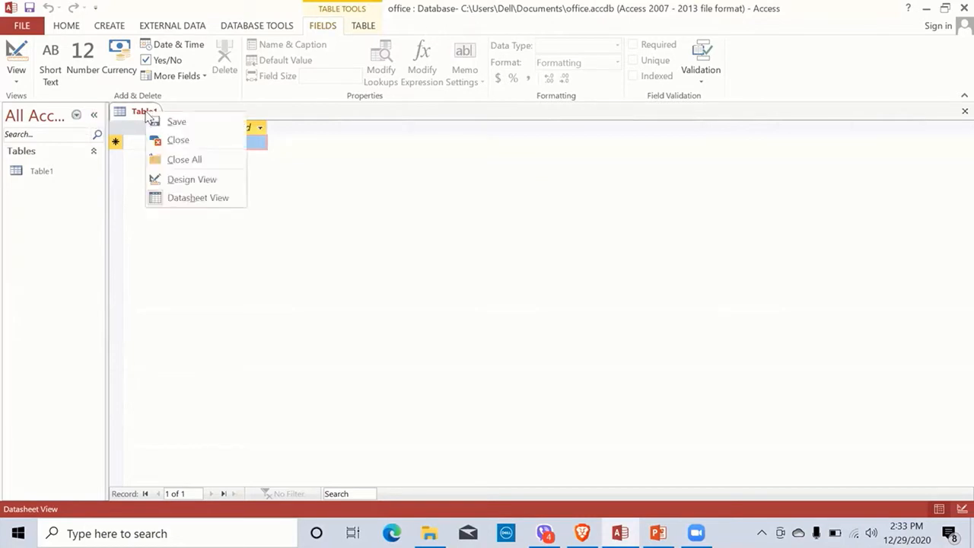
pyautogui.click(177, 140)
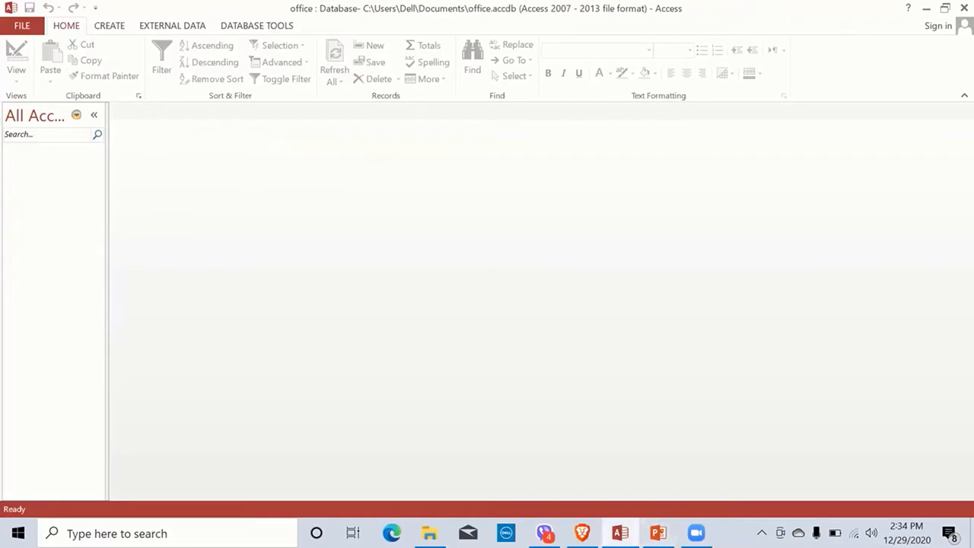
pyautogui.click(658, 533)
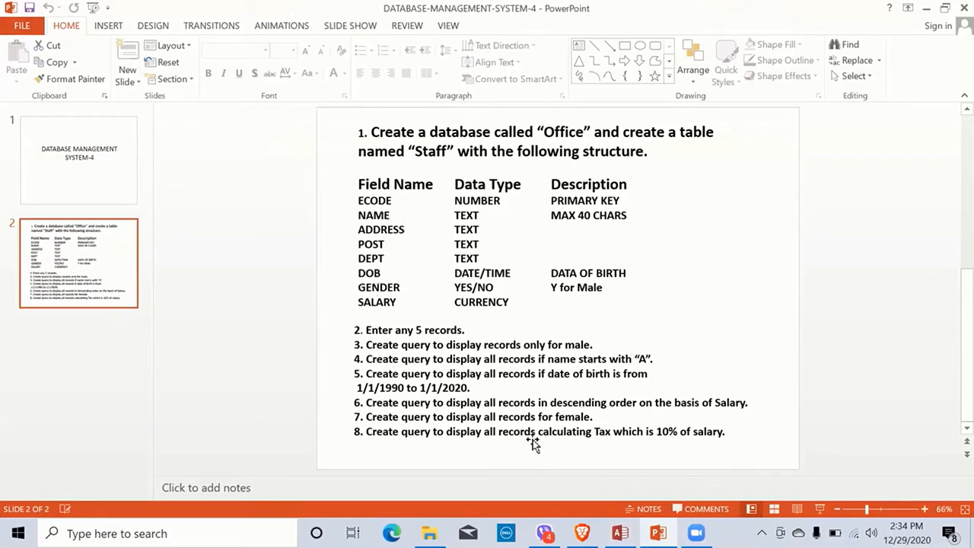
pyautogui.click(620, 533)
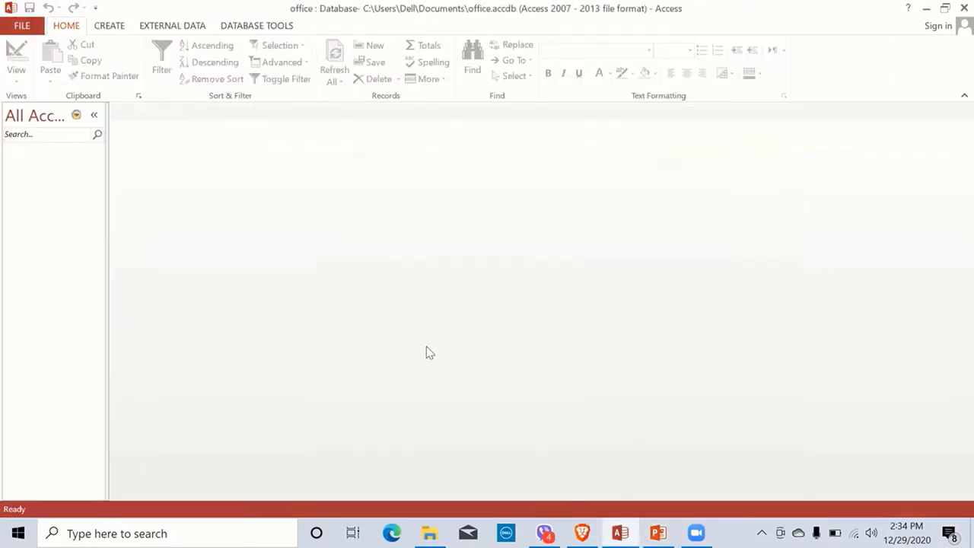
# Step: Create a new table in Design view and resize Access to sit beside the PowerPoint slide
pyautogui.click(114, 27)
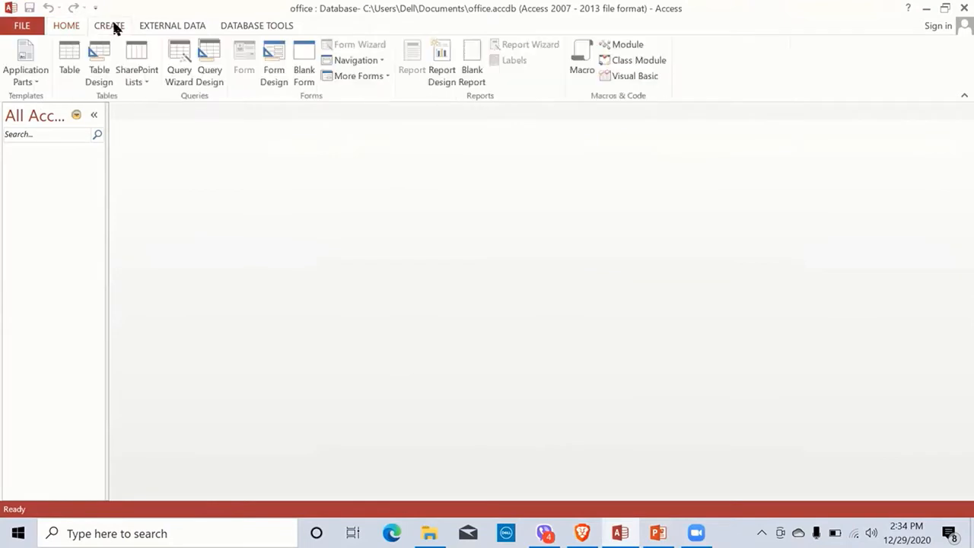
pyautogui.click(97, 76)
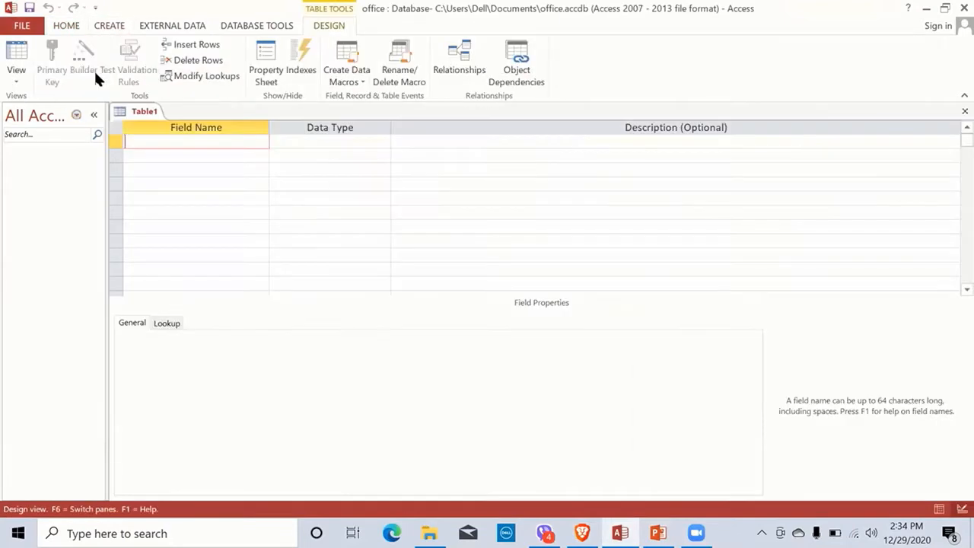
pyautogui.doubleClick(456, 17)
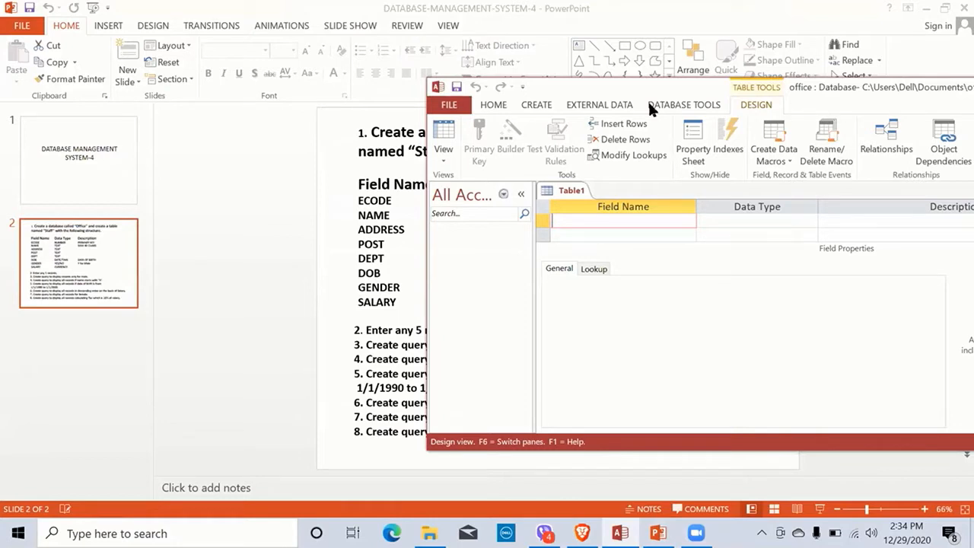
pyautogui.moveTo(696, 77); pyautogui.dragTo(706, 14)
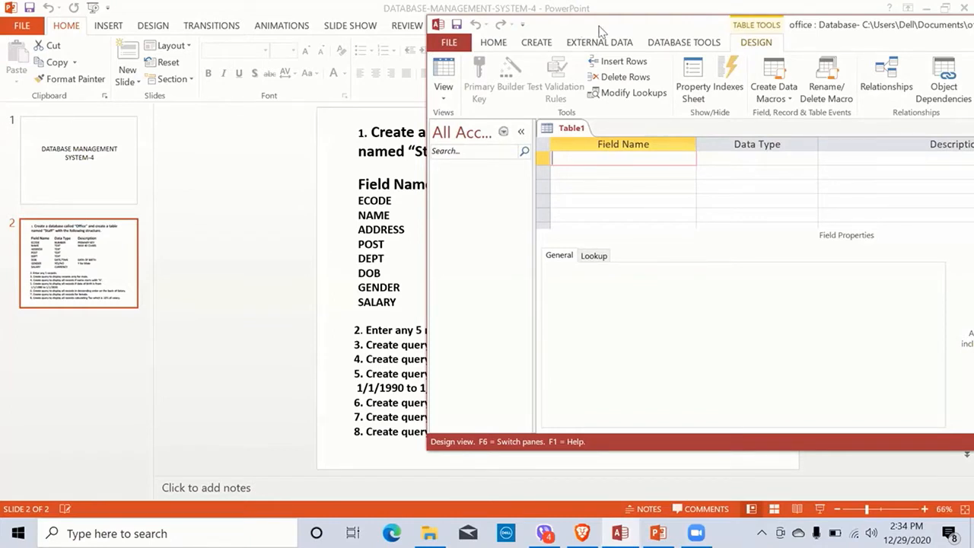
pyautogui.moveTo(598, 30); pyautogui.dragTo(696, 43)
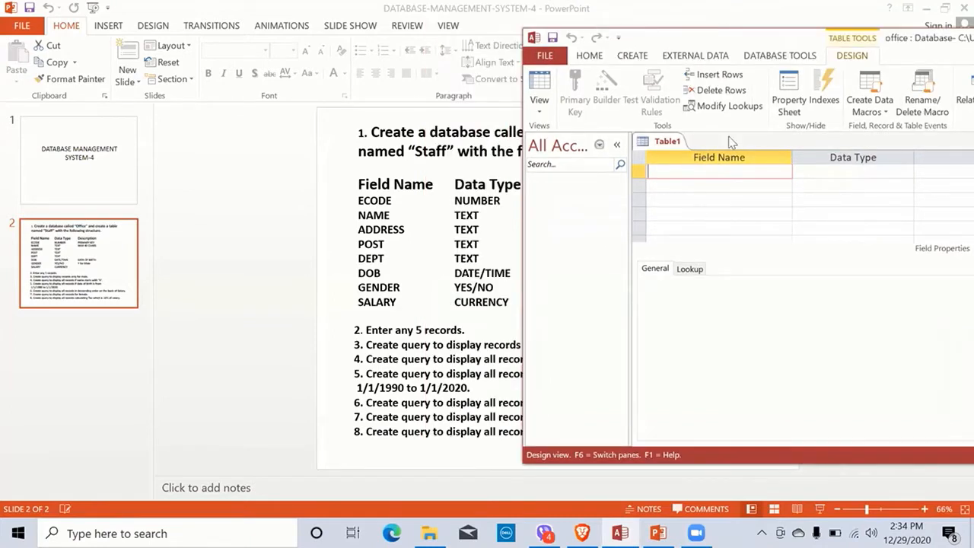
# Step: Add ECODE as a Number field and NAME as Short Text, dismissing the reserved-word warning
pyautogui.write('ECODE')
pyautogui.press('Tab')
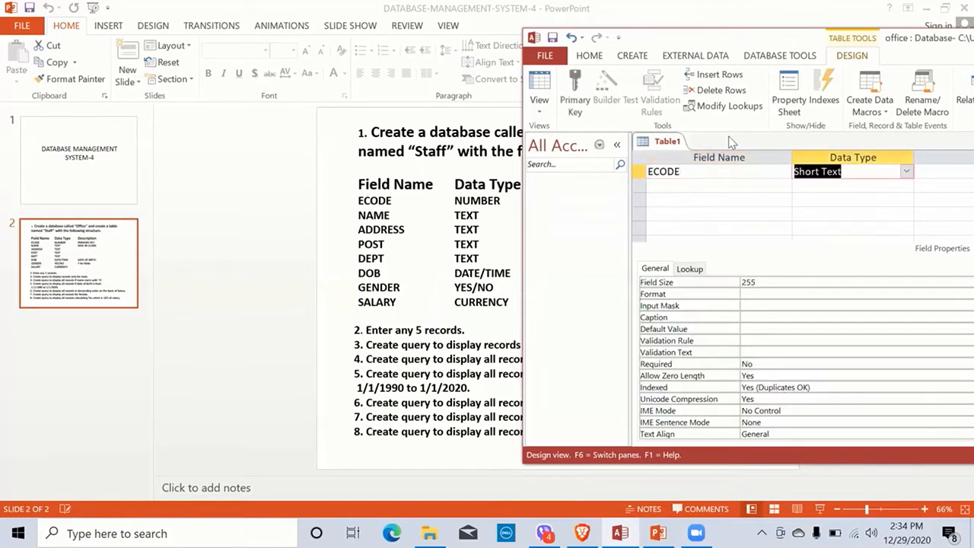
pyautogui.write('n')
pyautogui.press('Return')
pyautogui.press('Return')
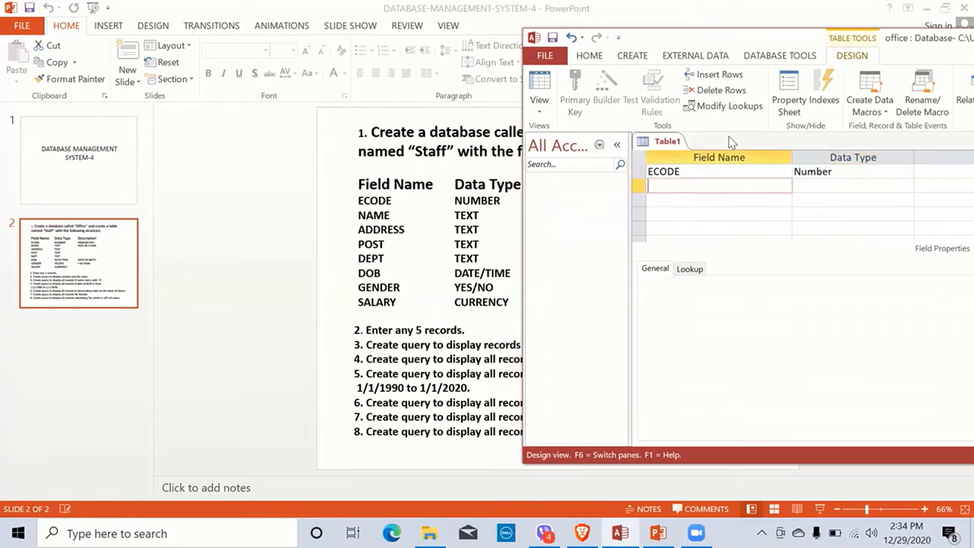
pyautogui.write('NAME')
pyautogui.press('Return')
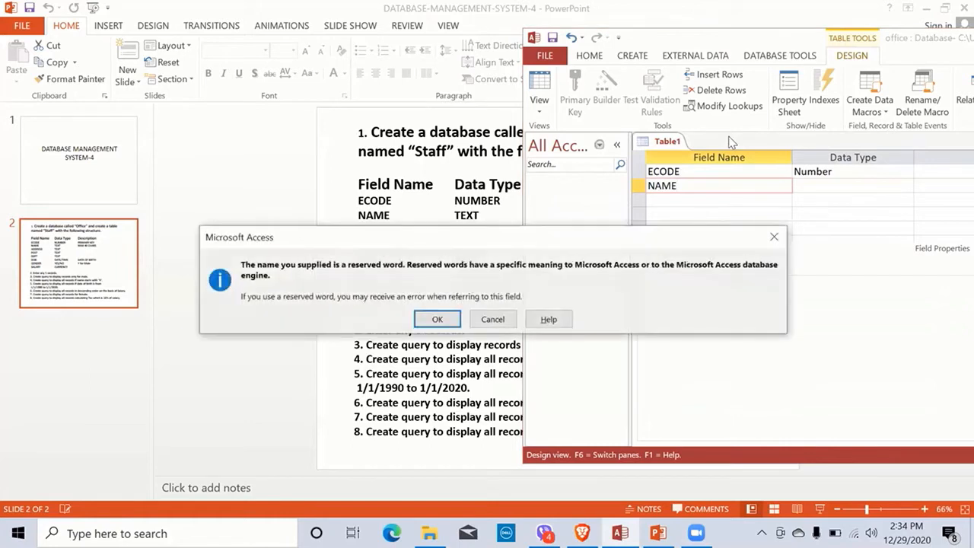
pyautogui.press('Return')
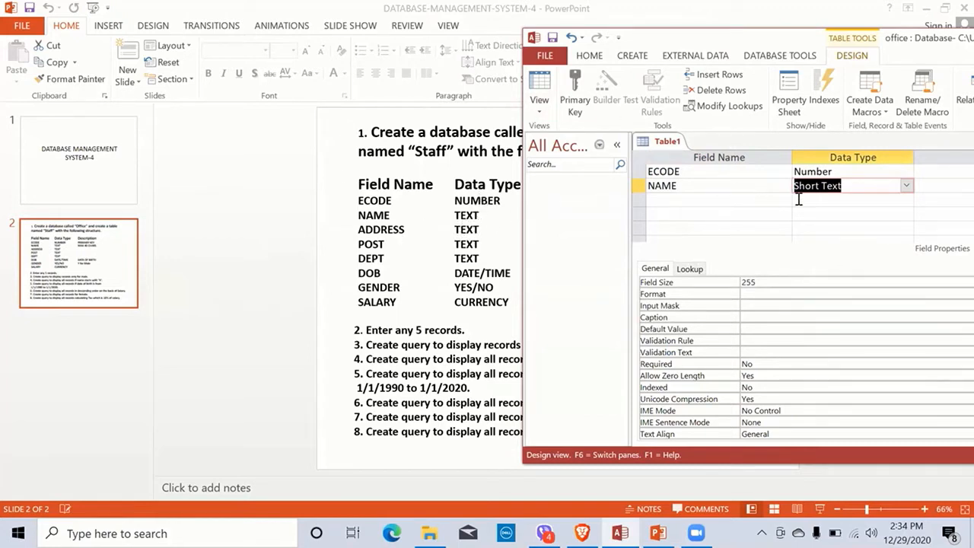
pyautogui.press('Tab')
pyautogui.press('Tab')
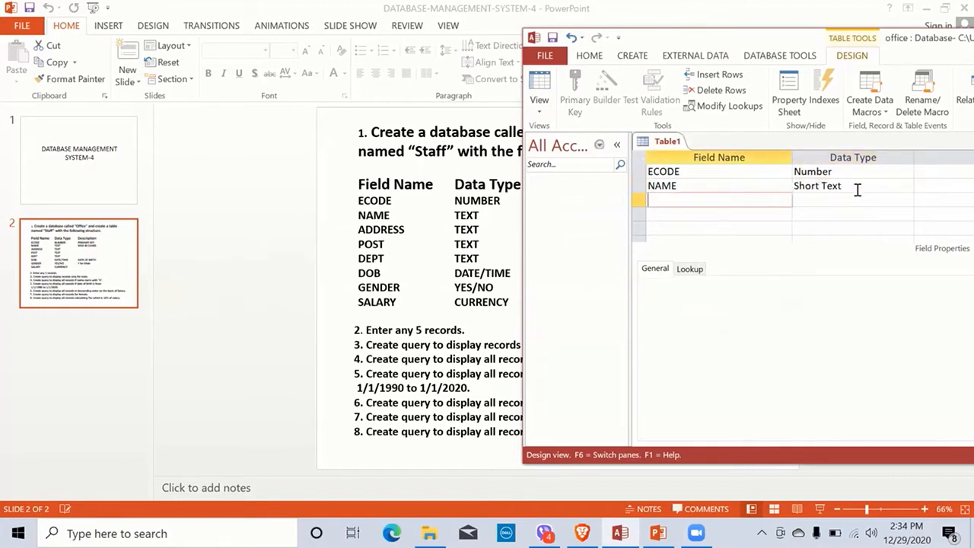
# Step: Add ADDRESS, POST and DEPT as Short Text fields
pyautogui.write('ADDRESS')
pyautogui.press('Tab')
pyautogui.press('Tab')
pyautogui.press('Tab')
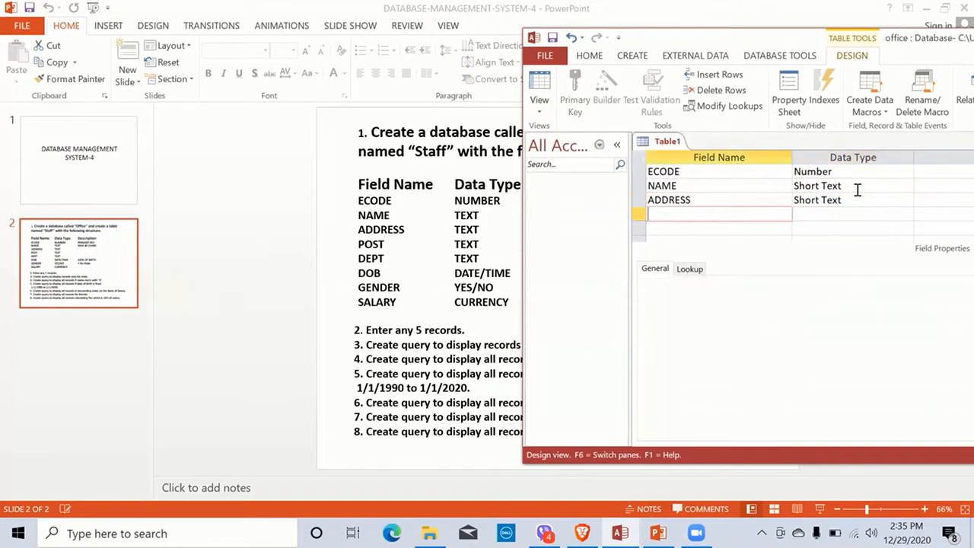
pyautogui.write('POST')
pyautogui.press('Tab')
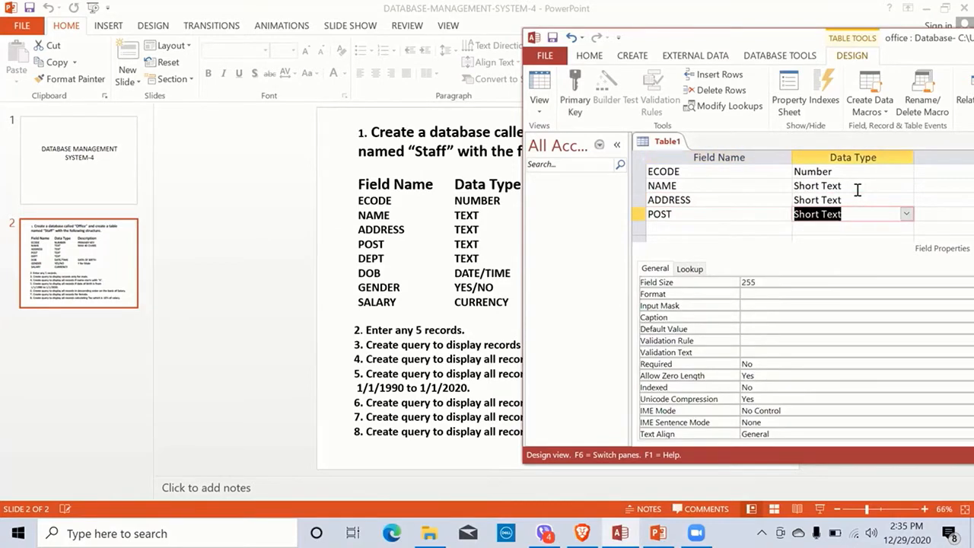
pyautogui.press('Tab')
pyautogui.press('Tab')
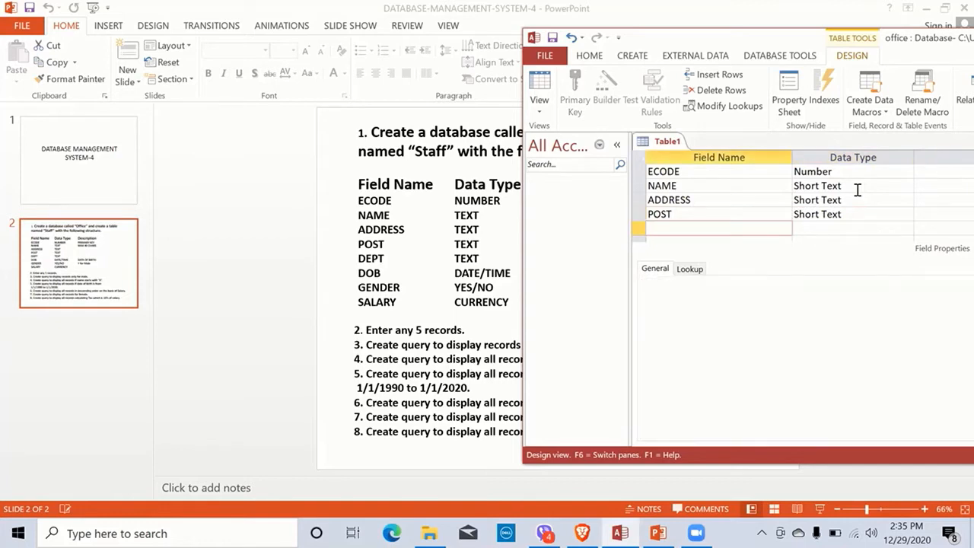
pyautogui.write('DEPT')
pyautogui.press('Tab')
pyautogui.press('Tab')
pyautogui.press('Tab')
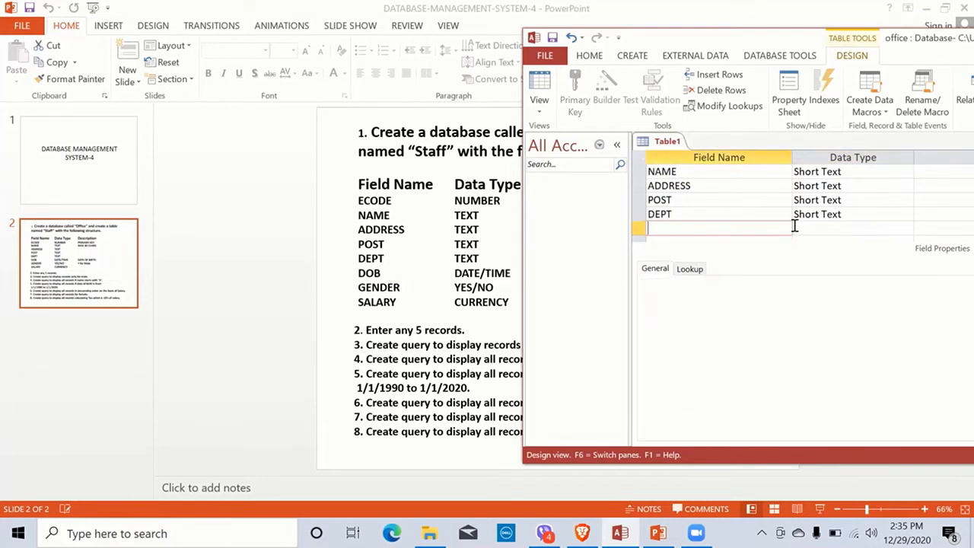
# Step: Add DOB as a Date/Time field and GENDER as a Yes/No field
pyautogui.write('DOB')
pyautogui.press('Tab')
pyautogui.write('d')
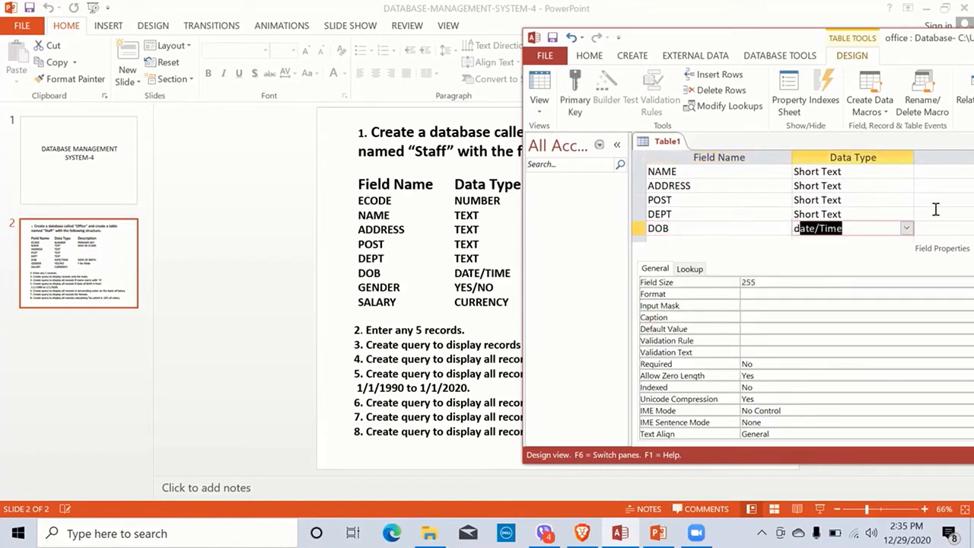
pyautogui.press('Tab')
pyautogui.press('Tab')
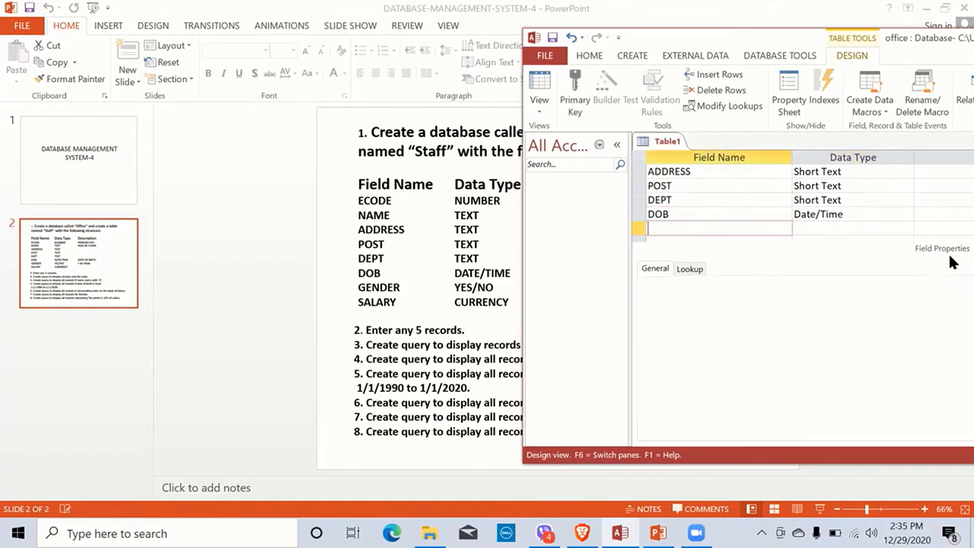
pyautogui.write('G')
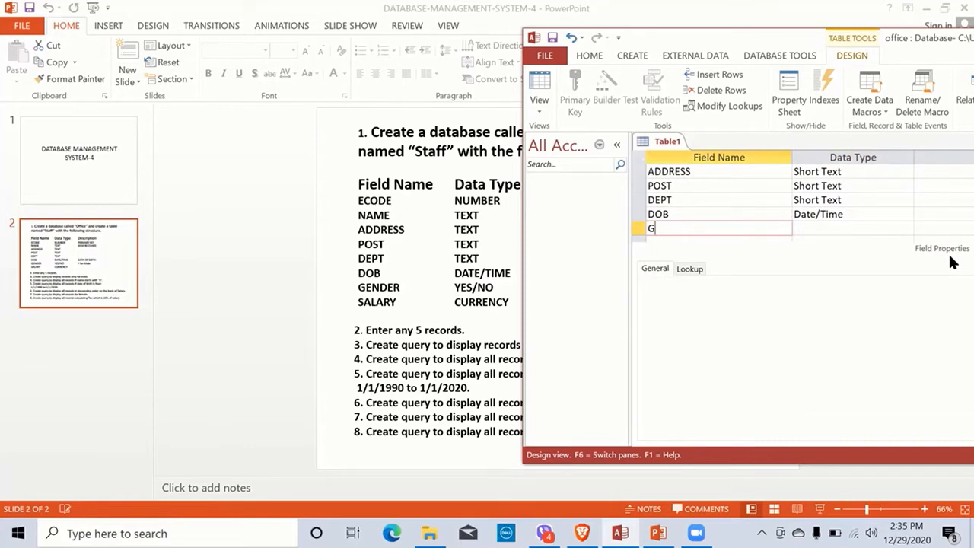
pyautogui.write('ENDER')
pyautogui.press('Tab')
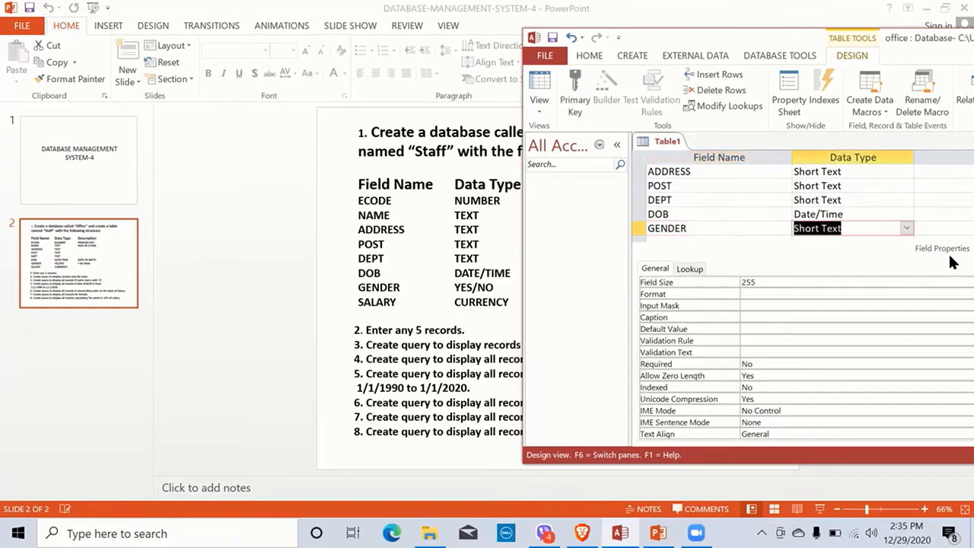
pyautogui.write('y')
pyautogui.press('Return')
pyautogui.press('Return')
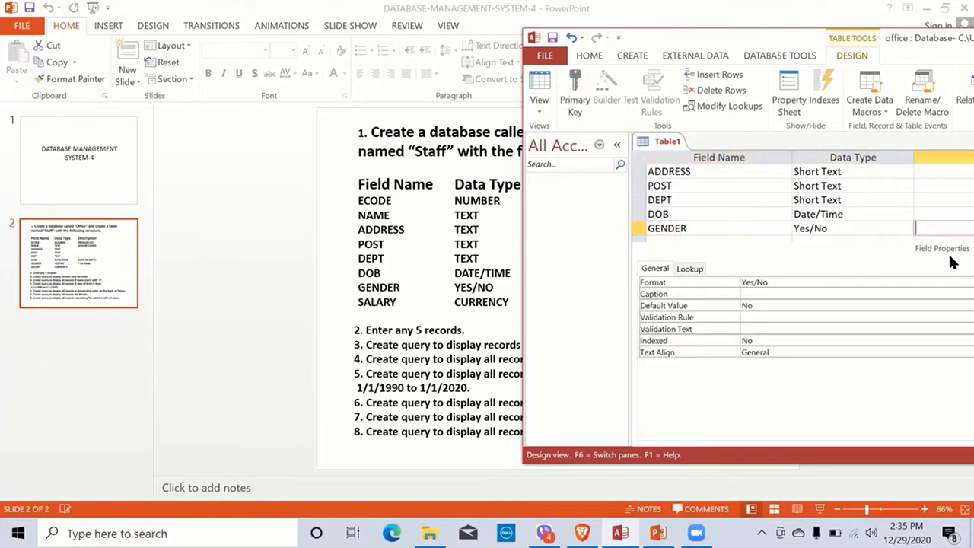
# Step: Add the salary field SALARH with Currency as its type, and move the window lower
pyautogui.write('S')
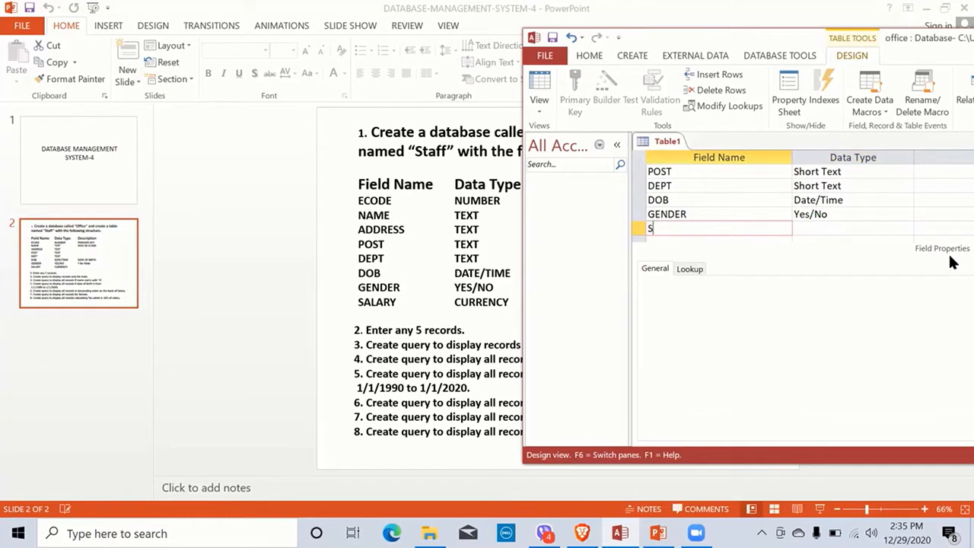
pyautogui.write('ALARH')
pyautogui.press('Return')
pyautogui.write('currency')
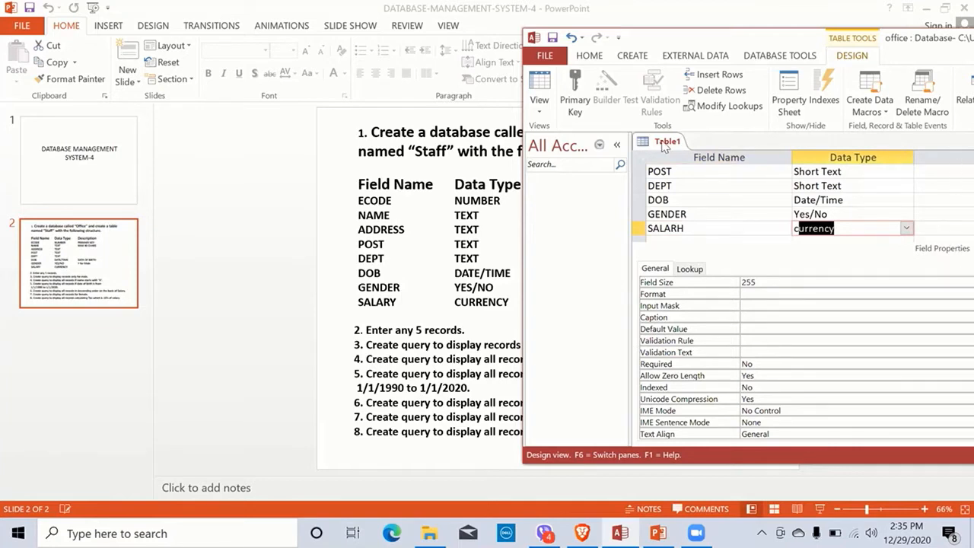
pyautogui.moveTo(665, 38); pyautogui.dragTo(663, 45)
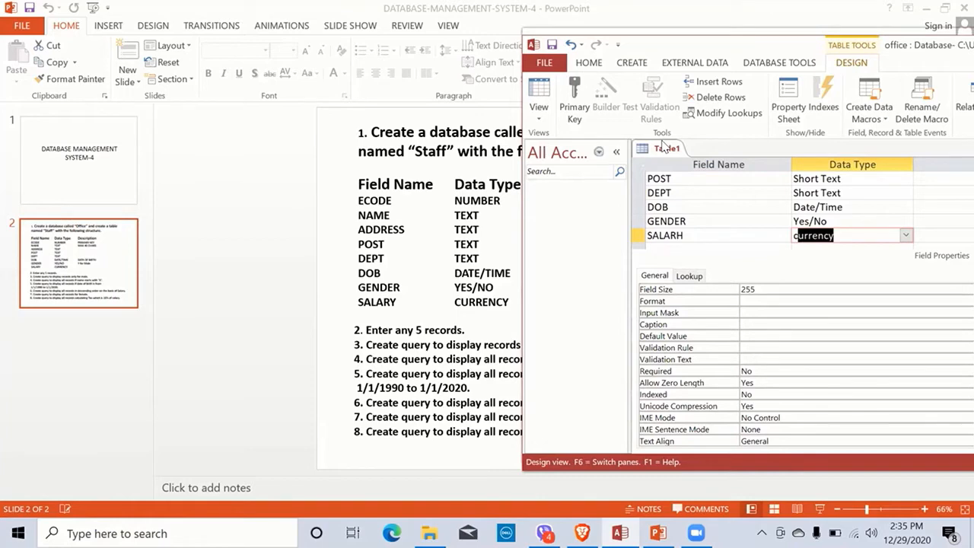
pyautogui.moveTo(680, 44); pyautogui.dragTo(454, 232)
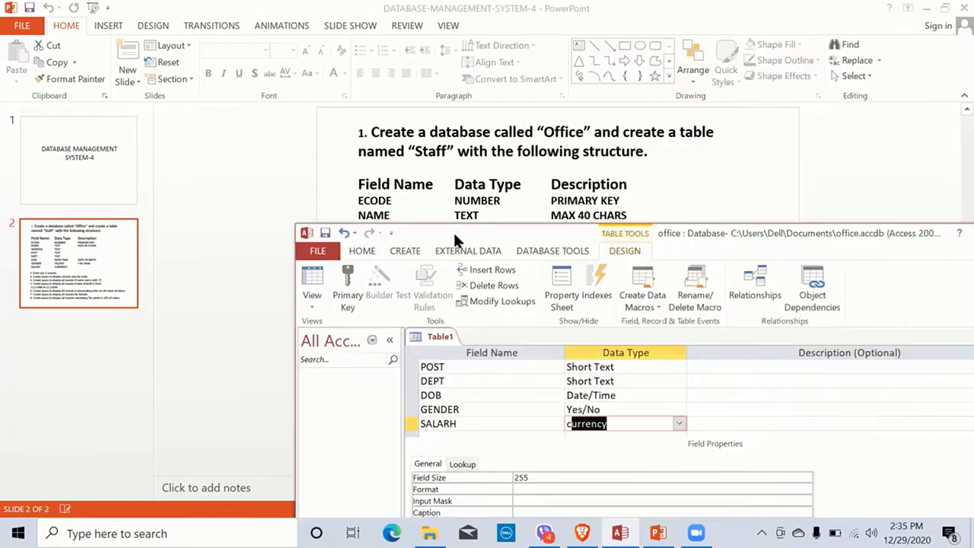
# Step: Make ECODE the table's primary key, indexed with no duplicates
pyautogui.click(645, 372)
pyautogui.press('Up')
pyautogui.press('Up')
pyautogui.press('Up')
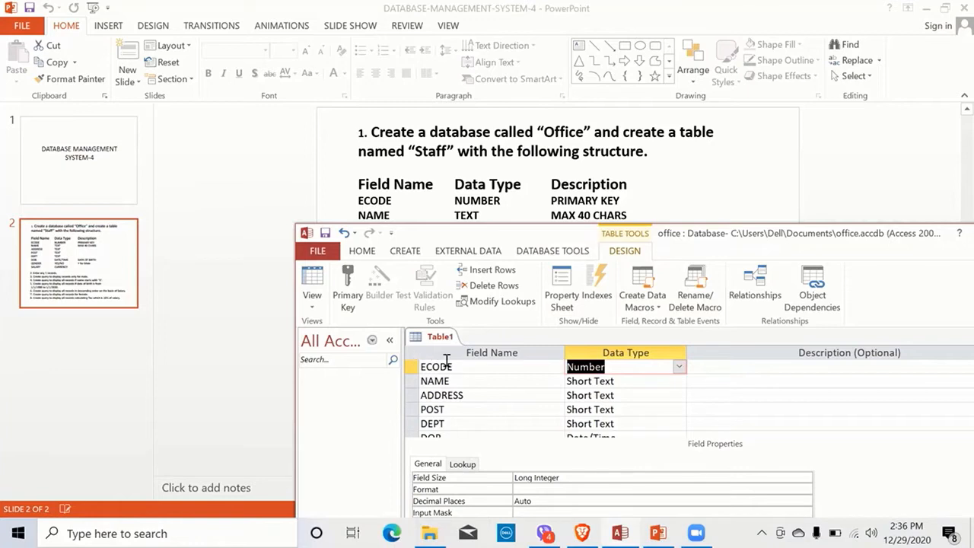
pyautogui.click(348, 303)
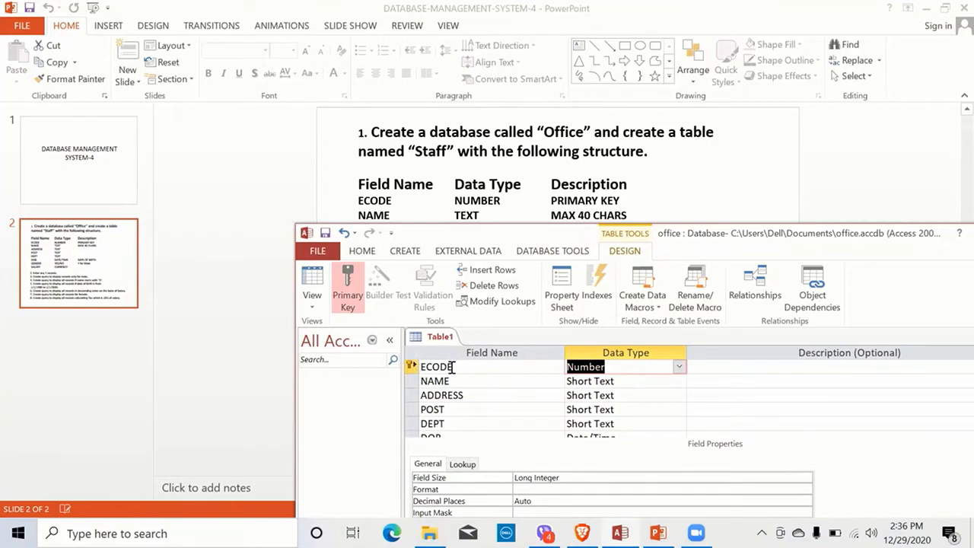
pyautogui.rightClick(452, 368)
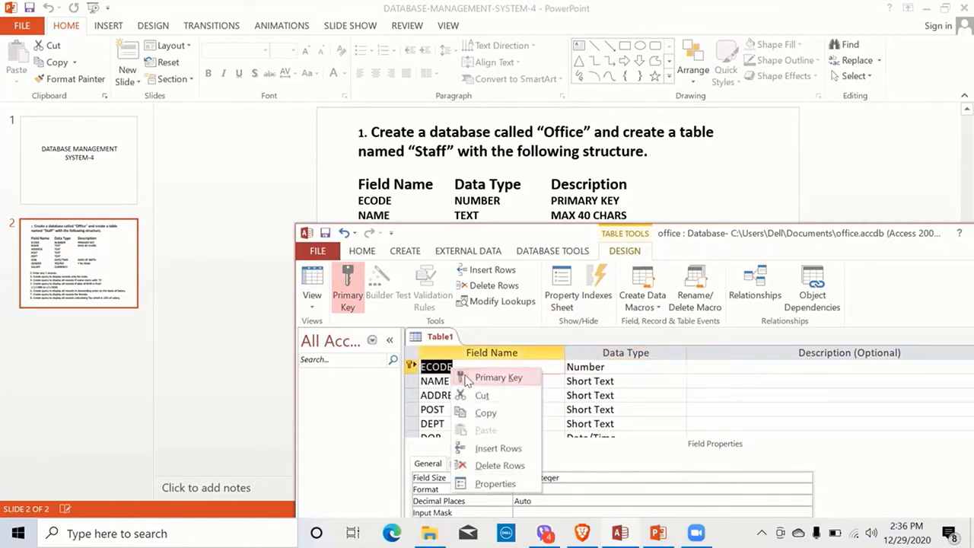
pyautogui.click(440, 366)
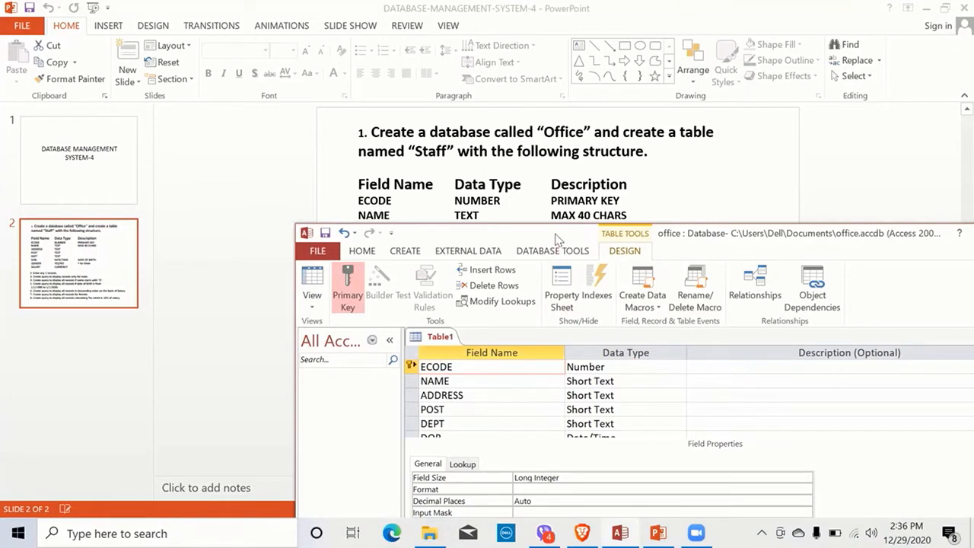
pyautogui.moveTo(546, 230); pyautogui.dragTo(431, 80)
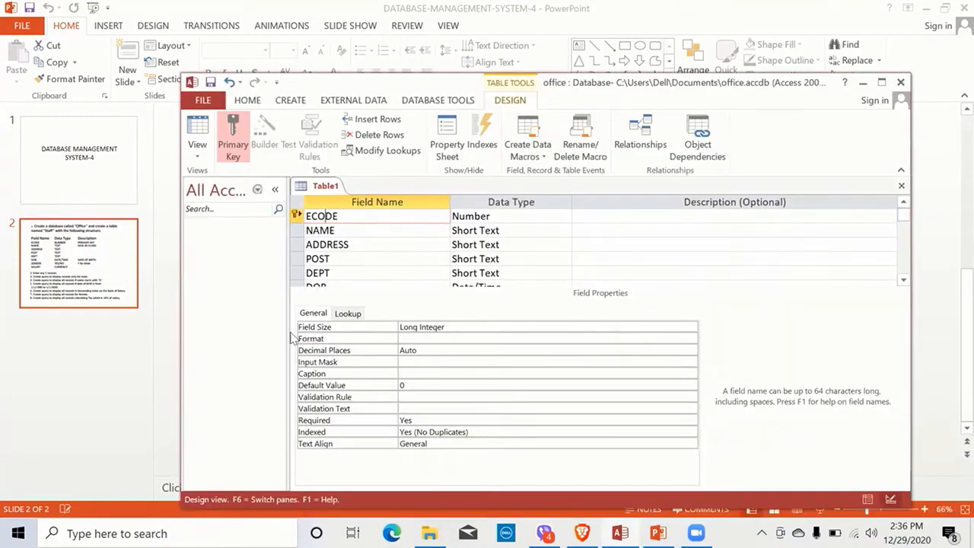
# Step: Change the NAME field's Field Size from 255 to 40
pyautogui.click(336, 230)
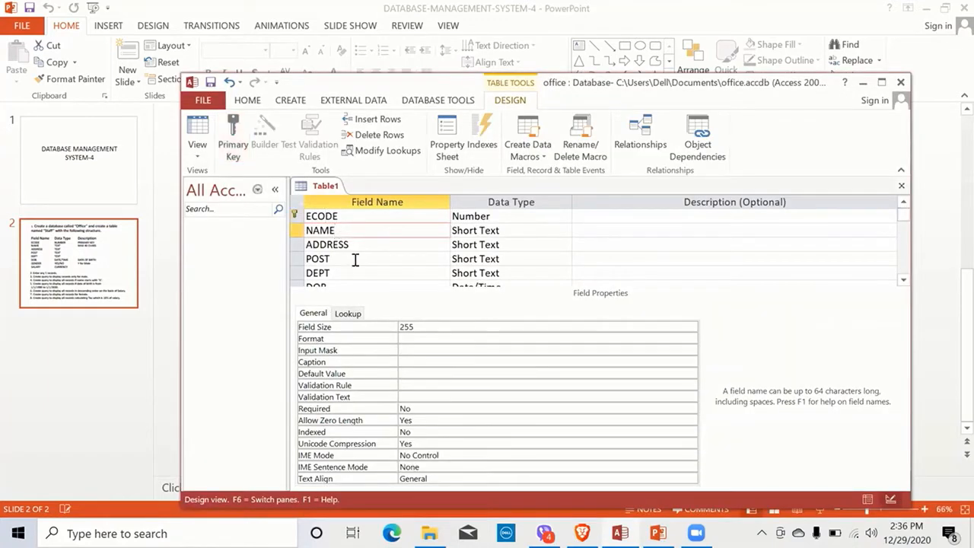
pyautogui.click(417, 326)
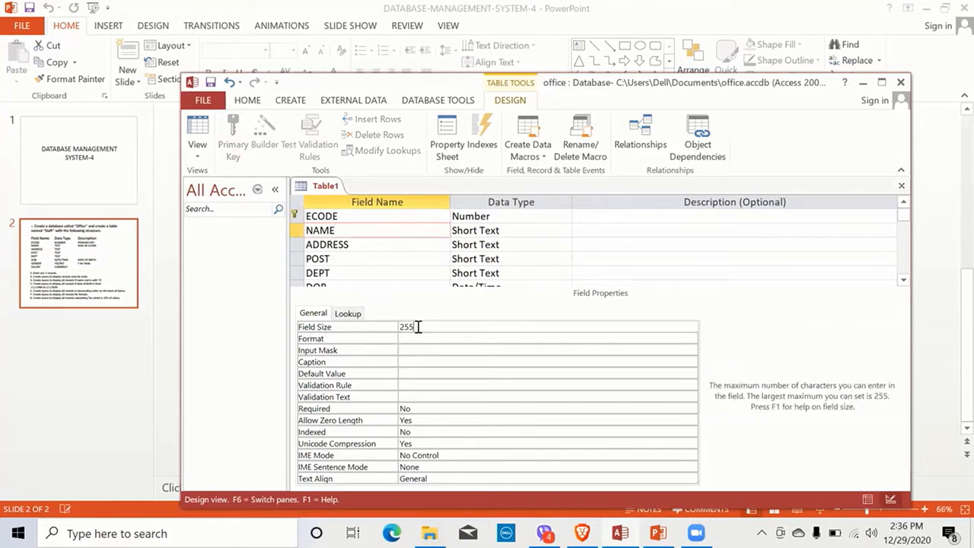
pyautogui.press('BackSpace')
pyautogui.press('BackSpace')
pyautogui.press('BackSpace')
pyautogui.write('40')
pyautogui.moveTo(343, 82); pyautogui.dragTo(353, 117)
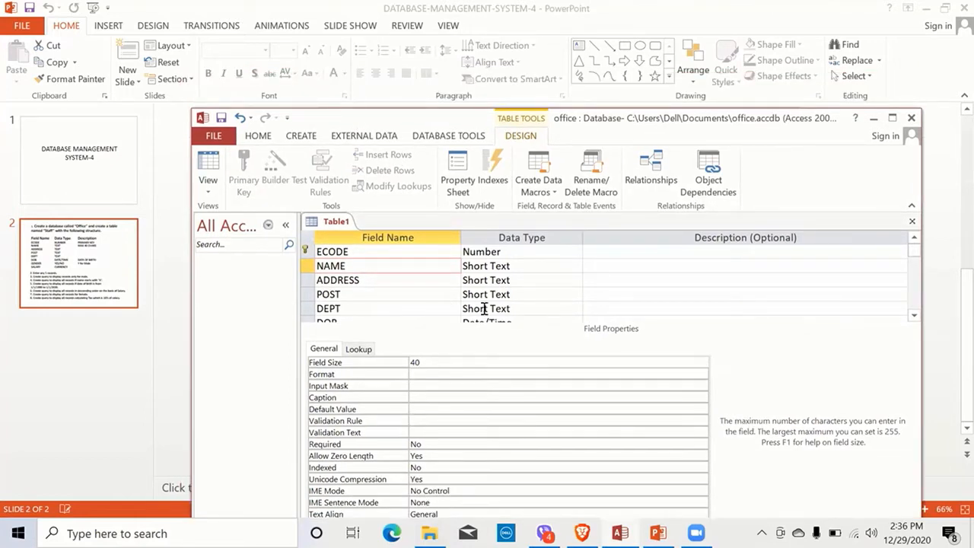
pyautogui.click(523, 319)
pyautogui.press('Tab')
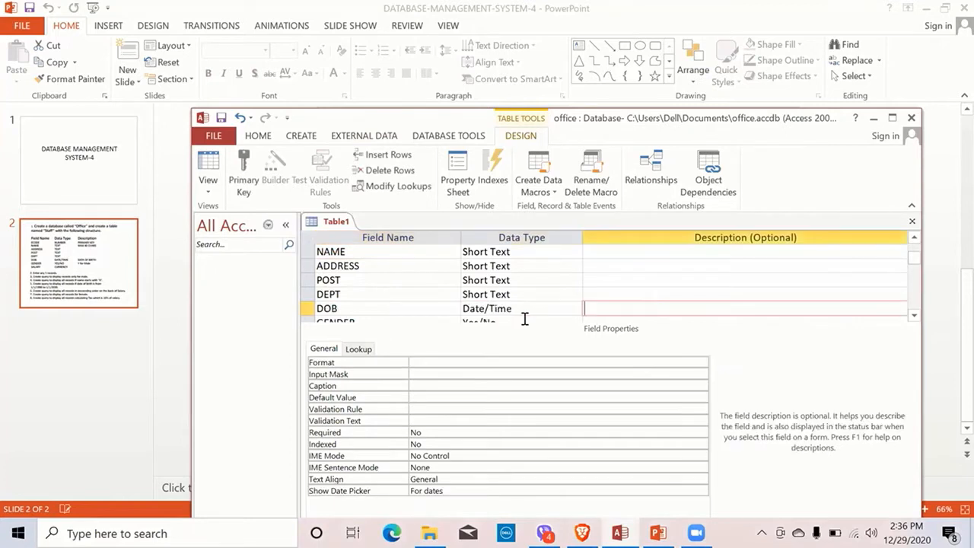
# Step: Enter the descriptions 'Date of Birth' for DOB and 'y for male' for GENDER
pyautogui.write('Date of Birth')
pyautogui.moveTo(739, 133); pyautogui.dragTo(714, 76)
pyautogui.click(639, 261)
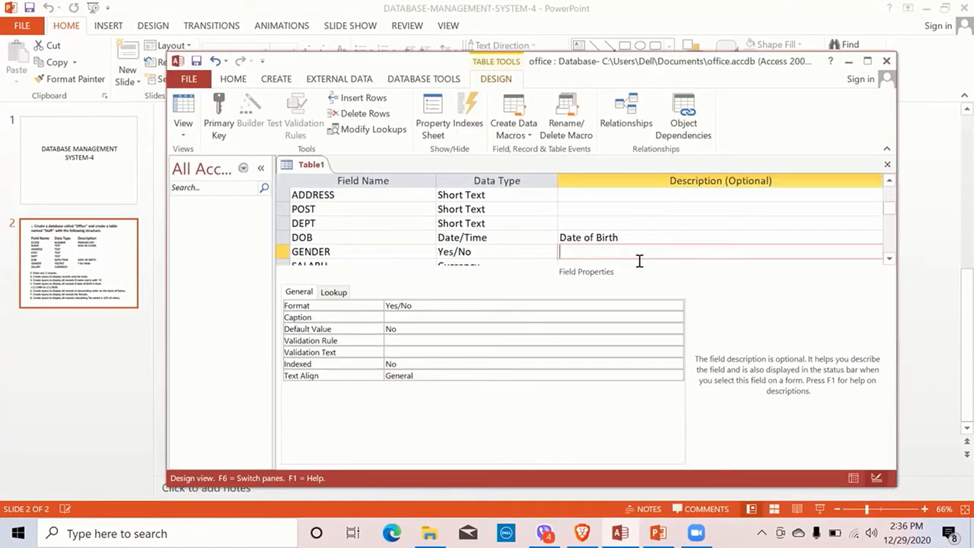
pyautogui.write('y for male')
pyautogui.moveTo(329, 61); pyautogui.dragTo(313, 35)
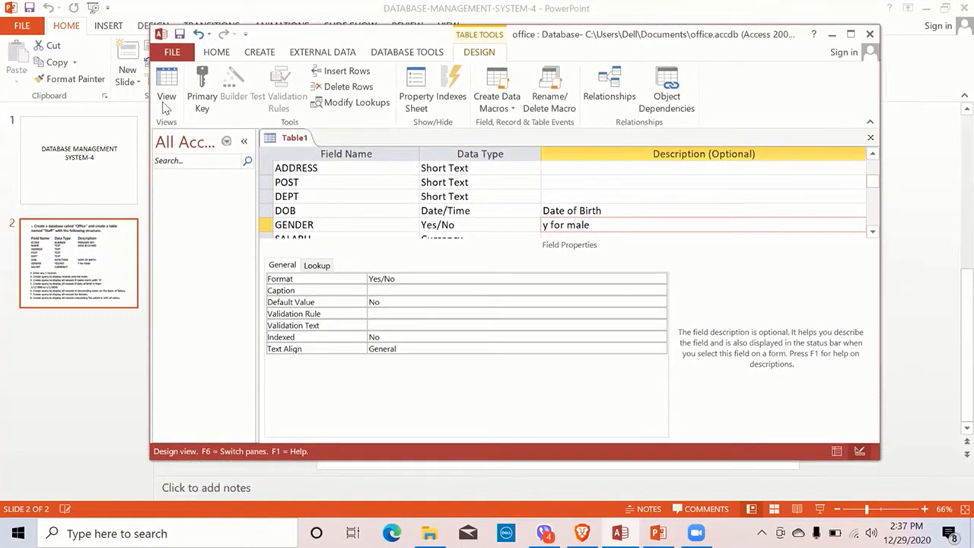
# Step: Save Table1 with the table name 'staff'
pyautogui.click(178, 34)
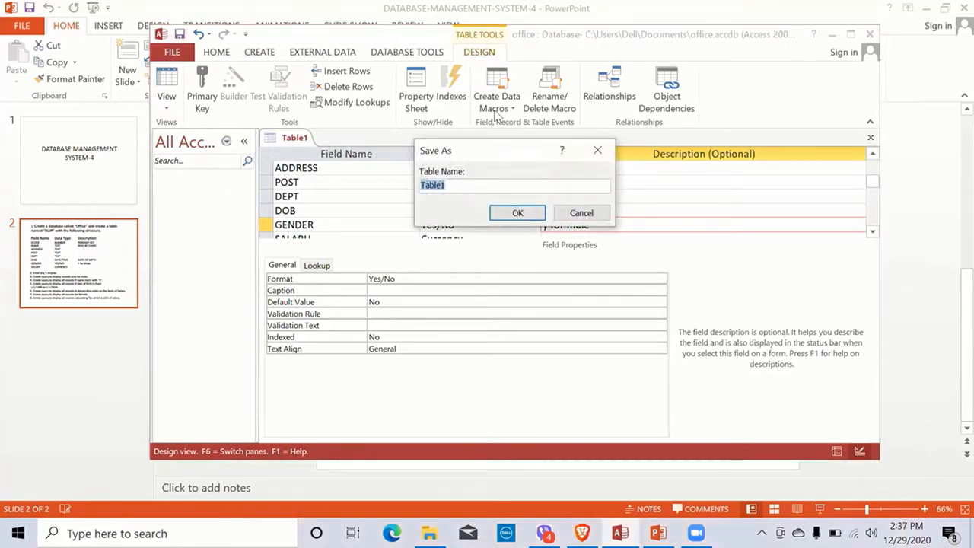
pyautogui.write('staff')
pyautogui.press('Return')
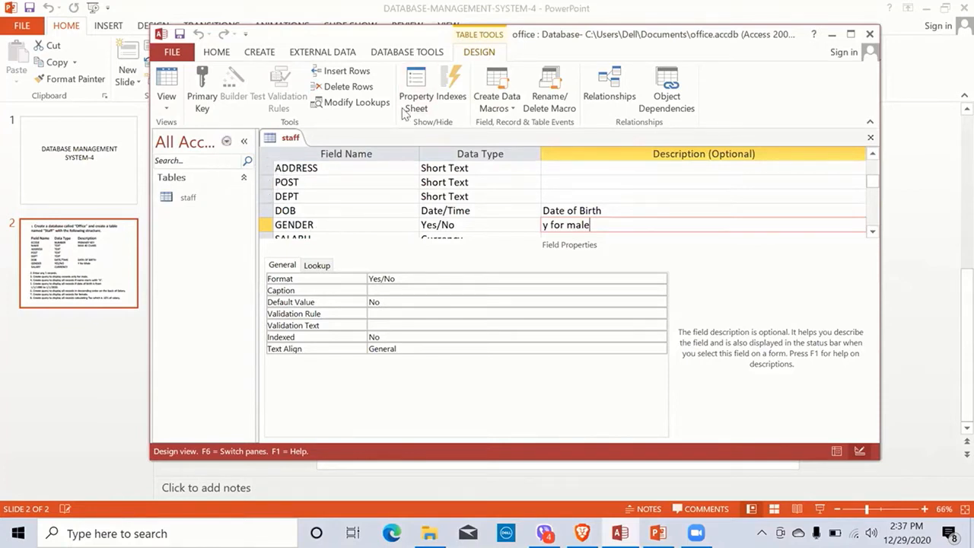
# Step: Review the record-entry task on the slide, then switch the staff table to Datasheet View
pyautogui.moveTo(418, 33); pyautogui.dragTo(426, 356)
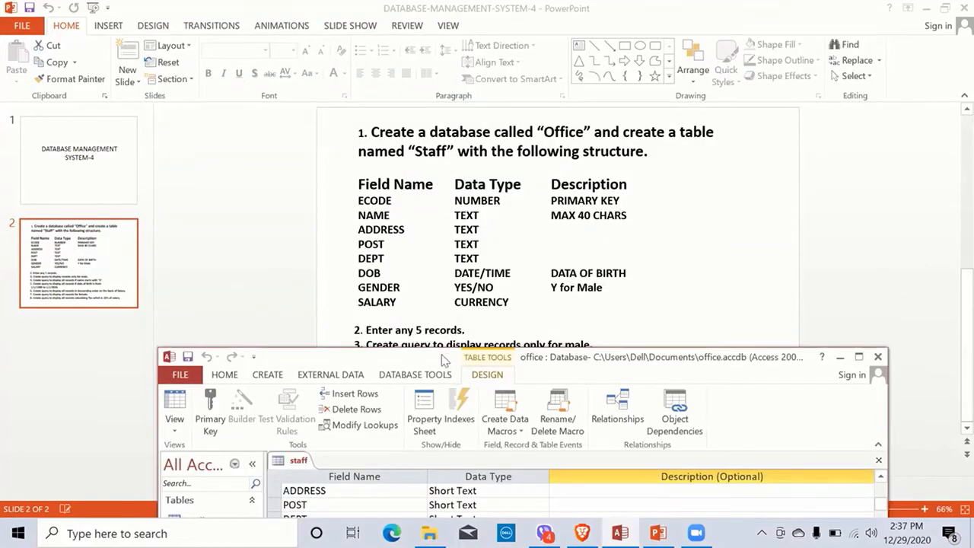
pyautogui.moveTo(445, 360); pyautogui.dragTo(366, 66)
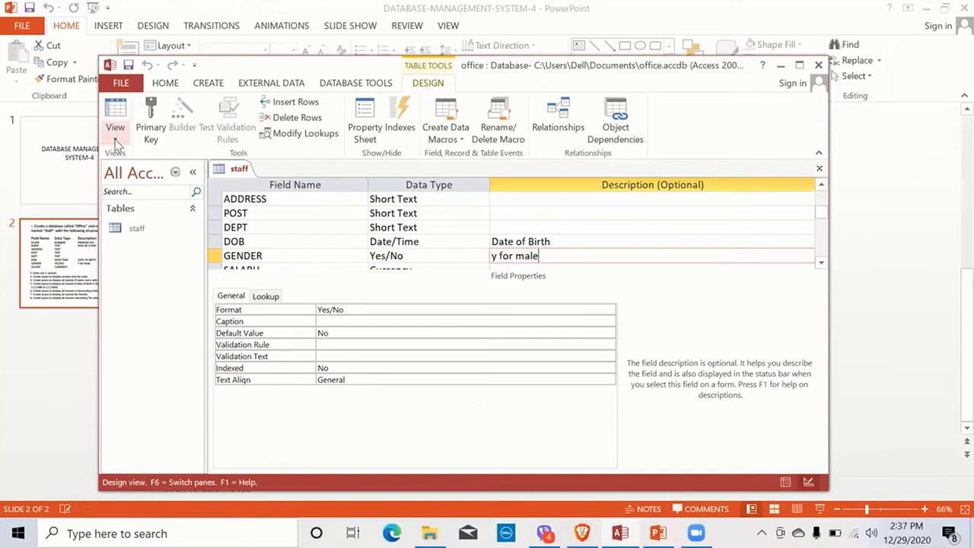
pyautogui.click(115, 136)
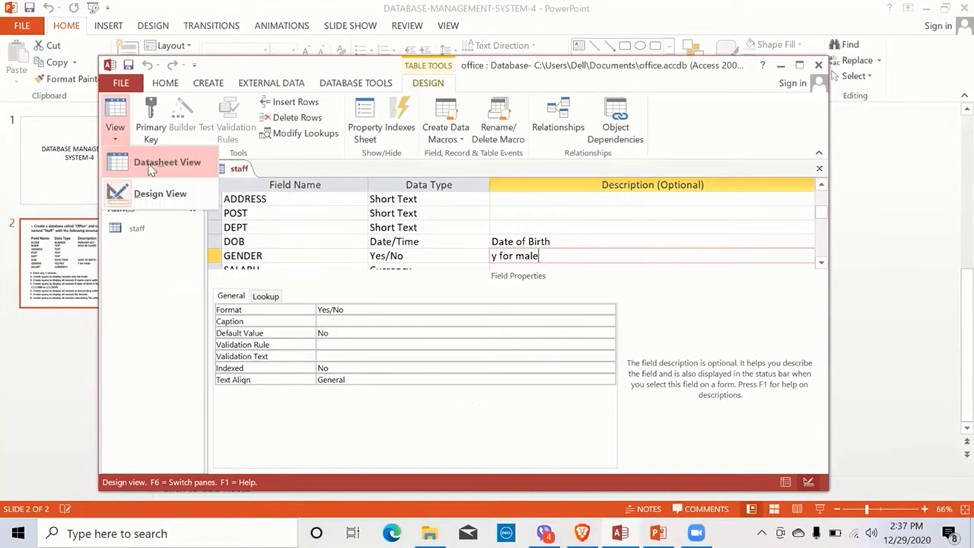
pyautogui.click(150, 164)
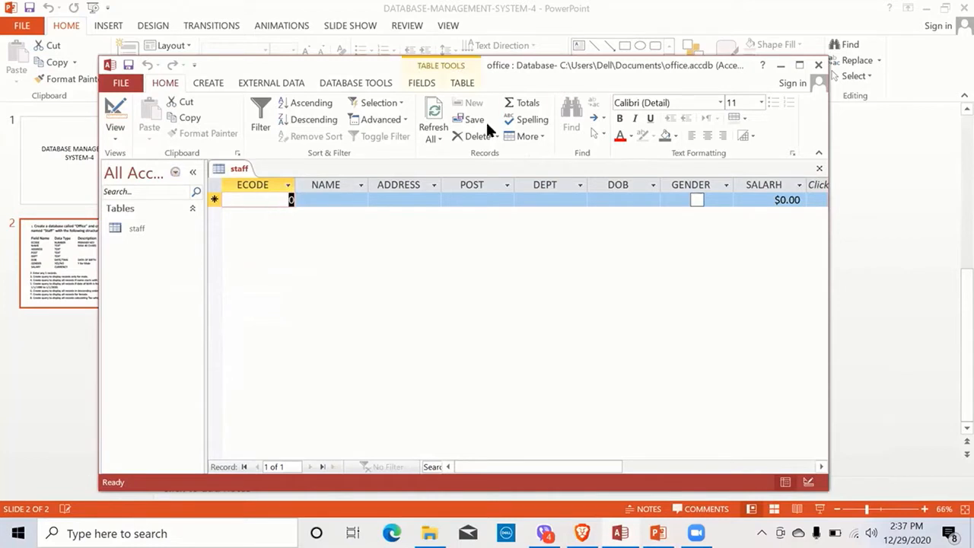
# Step: Maximize the window and enter ECODE 123, the employee's name and address, POST Manager, DEPT Admin
pyautogui.doubleClick(167, 70)
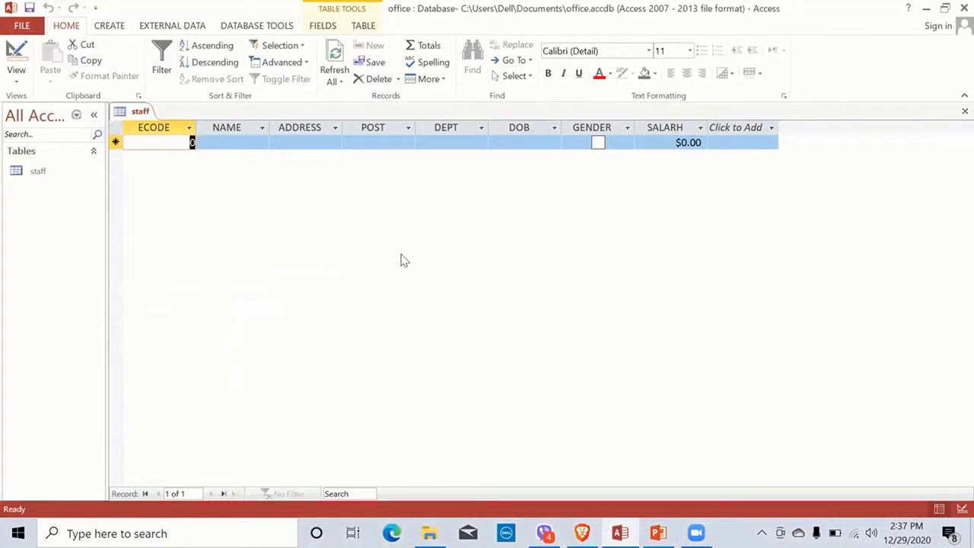
pyautogui.write('123')
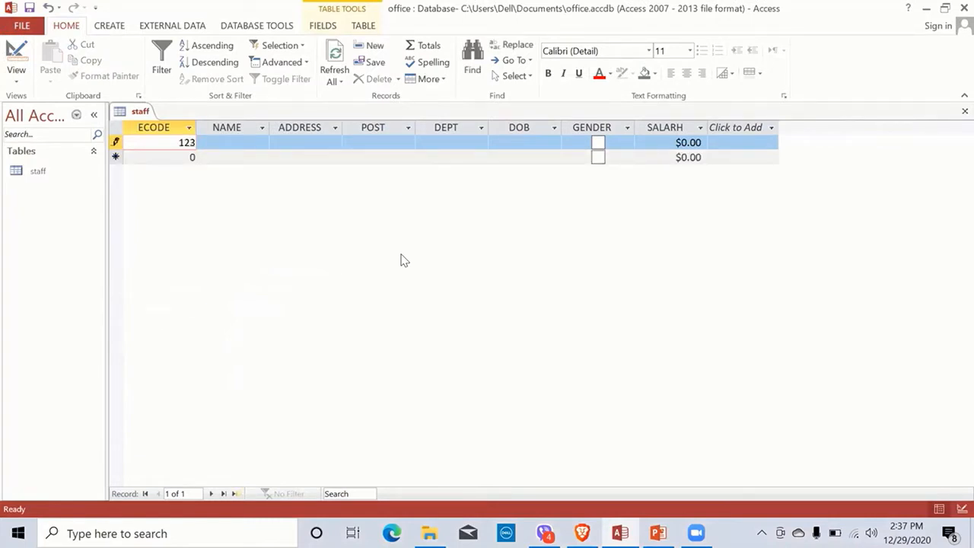
pyautogui.press('Tab')
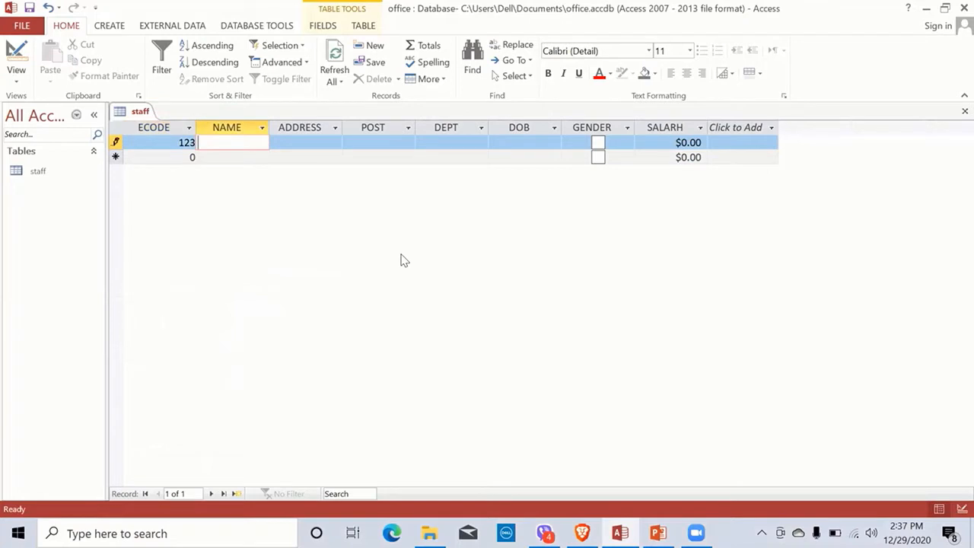
pyautogui.press('Tab')
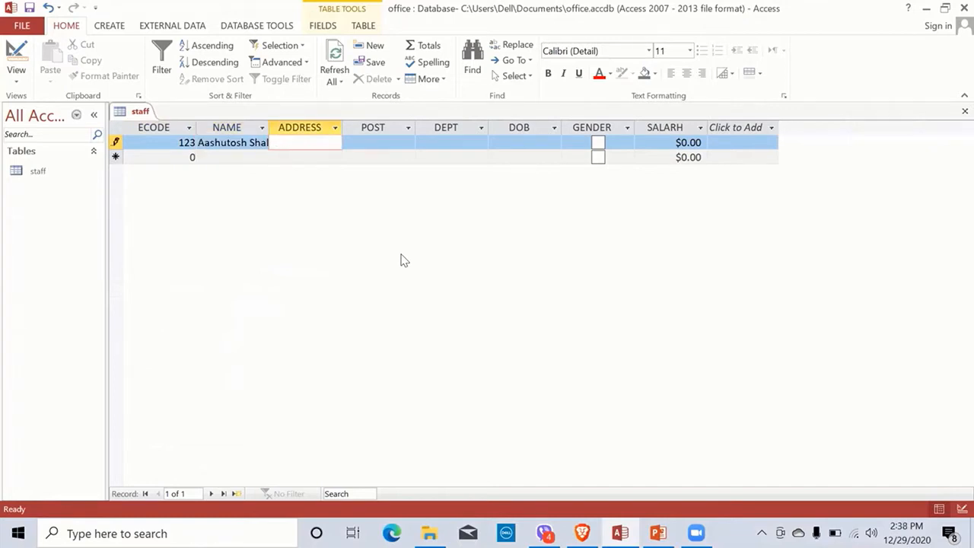
pyautogui.write('Chabahil')
pyautogui.press('Tab')
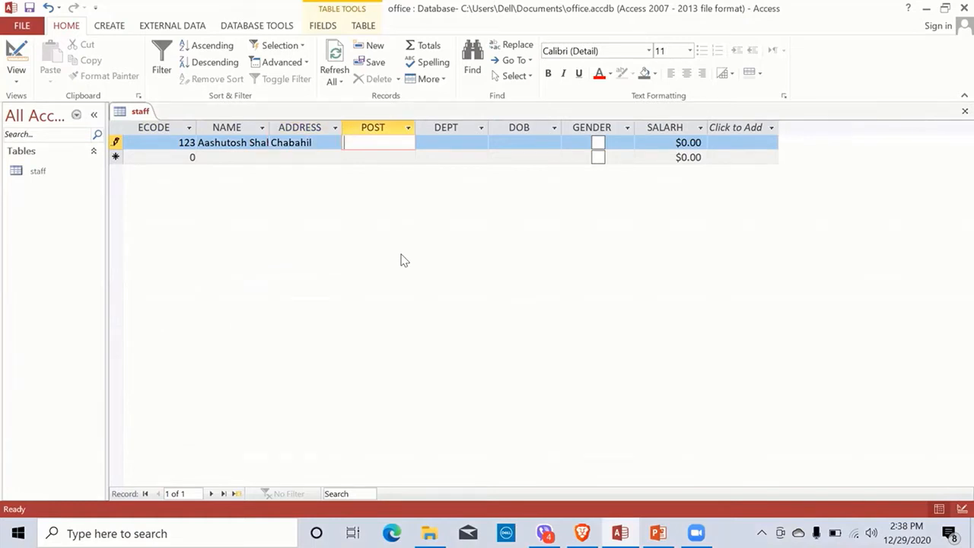
pyautogui.write('Manager')
pyautogui.press('Tab')
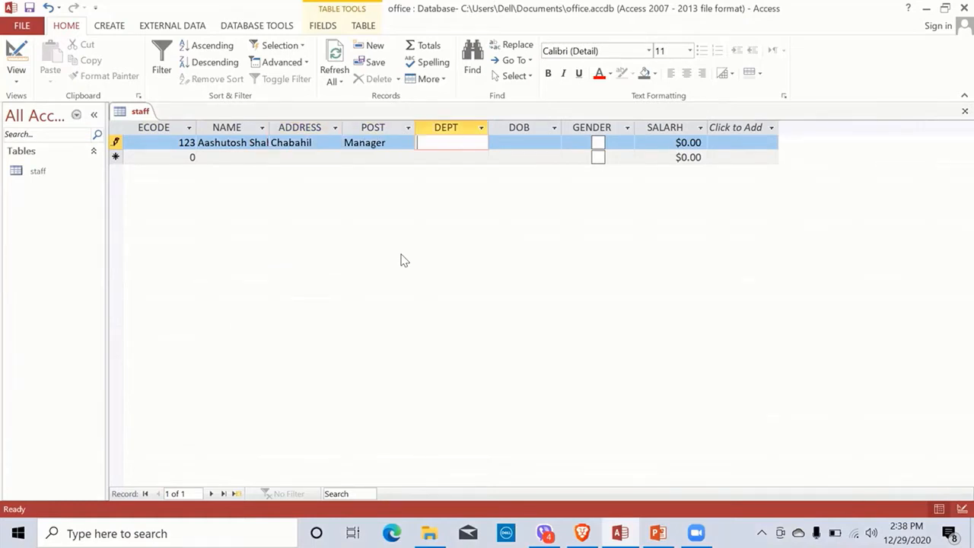
pyautogui.write('Admin')
pyautogui.press('Tab')
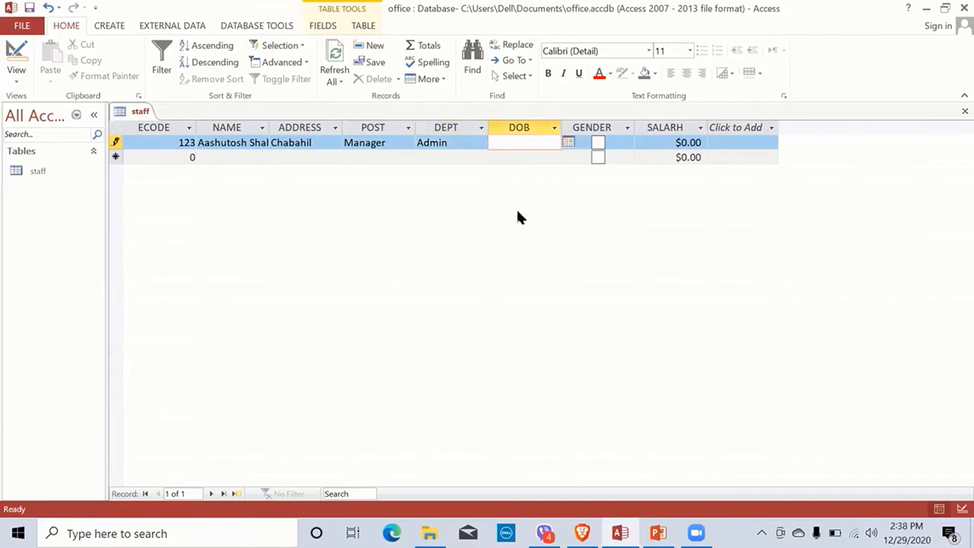
# Step: Enter DOB 1990/1/3, tick GENDER as male, and enter the SALARH value to finish the record
pyautogui.click(569, 144)
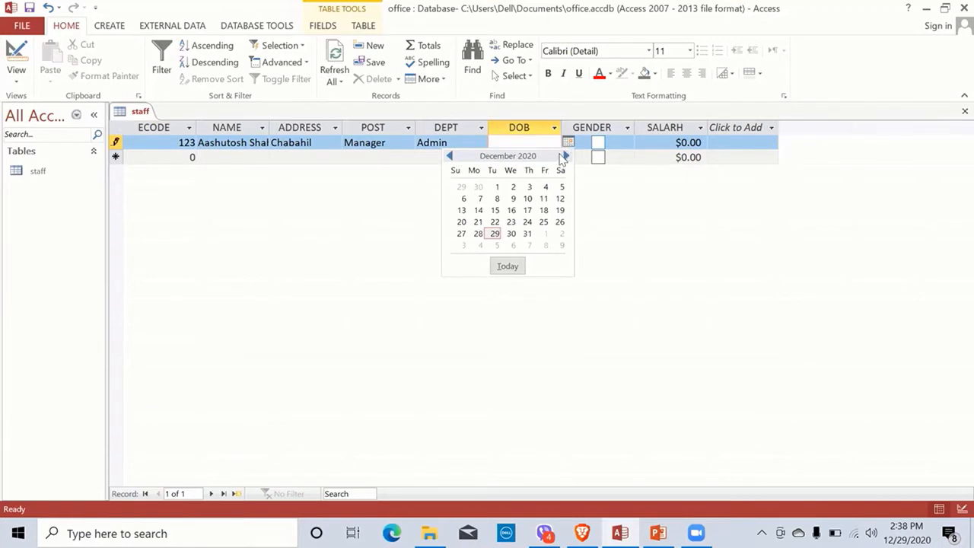
pyautogui.click(450, 156)
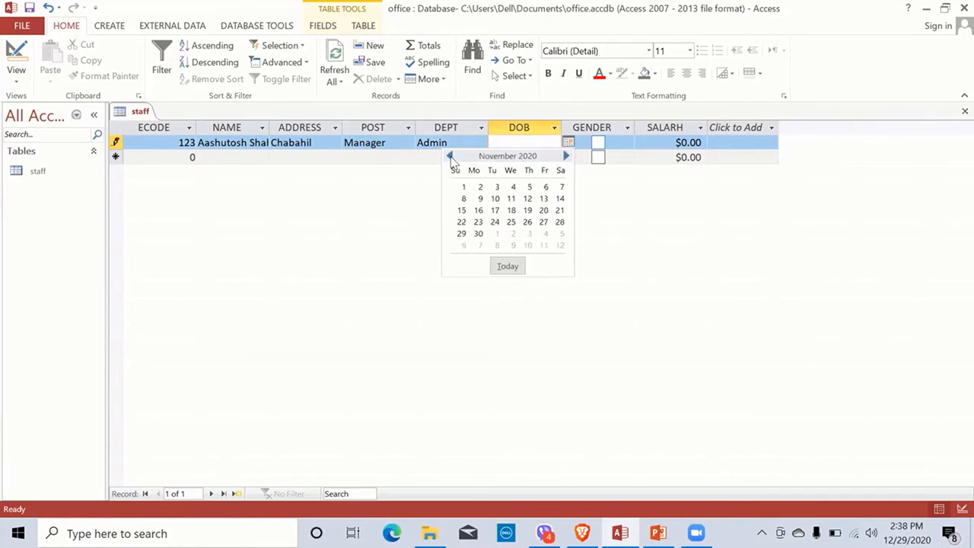
pyautogui.click(450, 156)
pyautogui.click(450, 156)
pyautogui.click(450, 156)
pyautogui.click(450, 156)
pyautogui.click(450, 156)
pyautogui.click(449, 155)
pyautogui.click(449, 156)
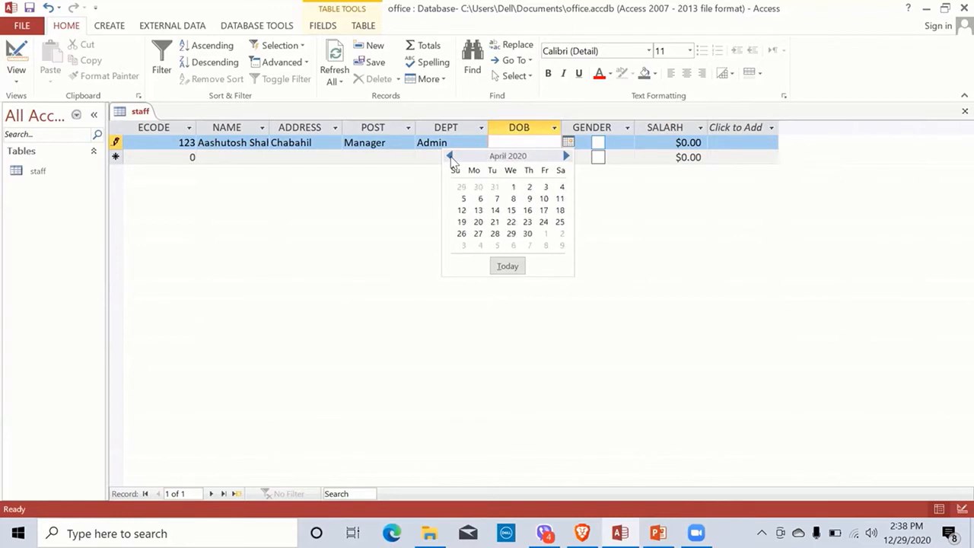
pyautogui.click(450, 156)
pyautogui.click(450, 156)
pyautogui.click(449, 156)
pyautogui.click(450, 156)
pyautogui.click(450, 156)
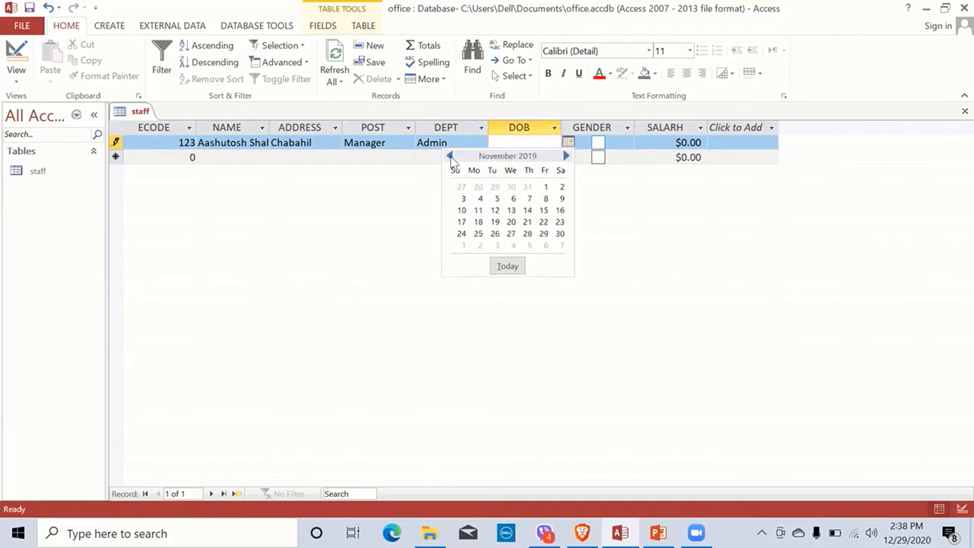
pyautogui.click(524, 145)
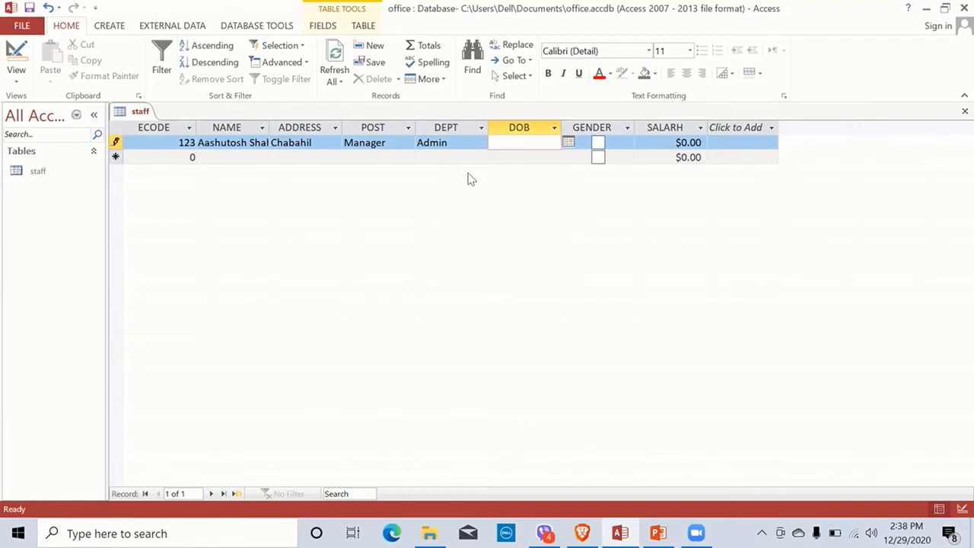
pyautogui.write('1990/1/3')
pyautogui.press('Tab')
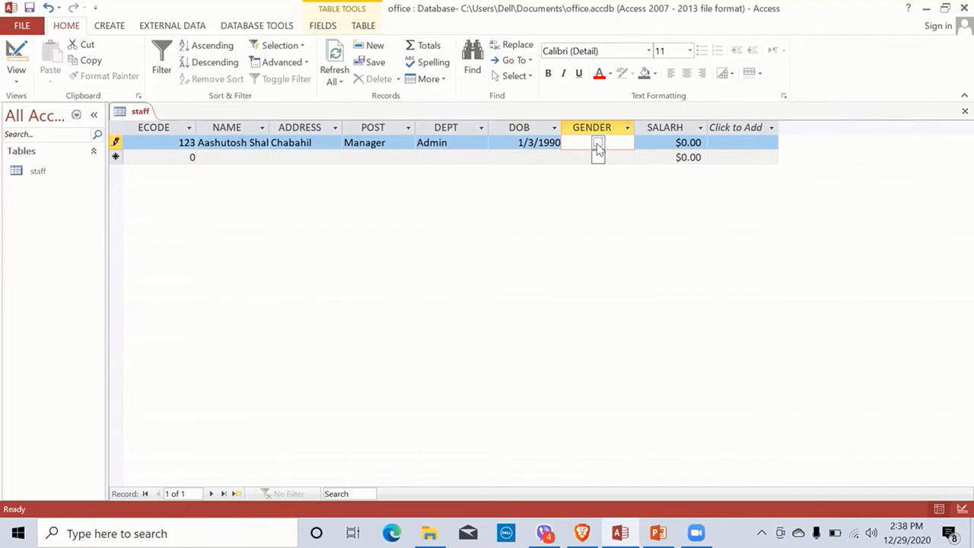
pyautogui.click(598, 145)
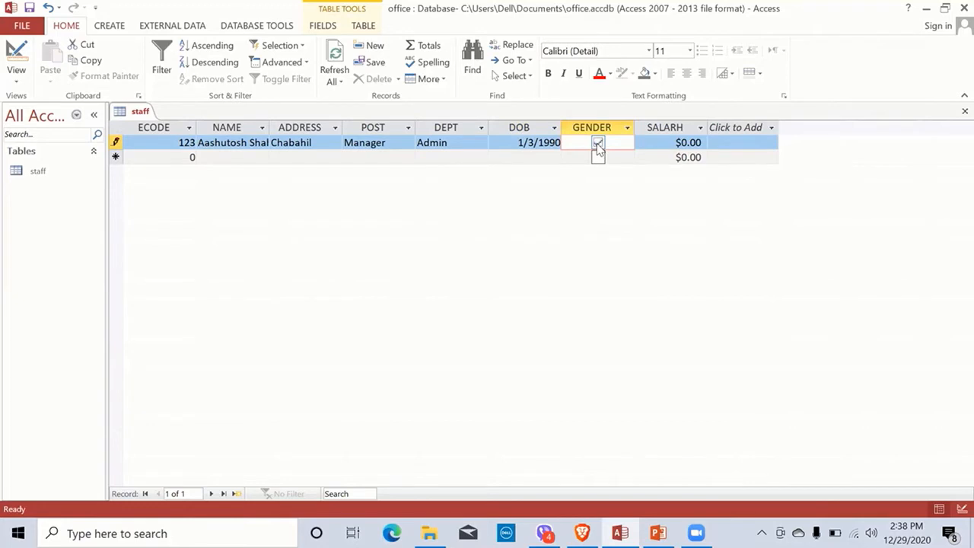
pyautogui.click(681, 143)
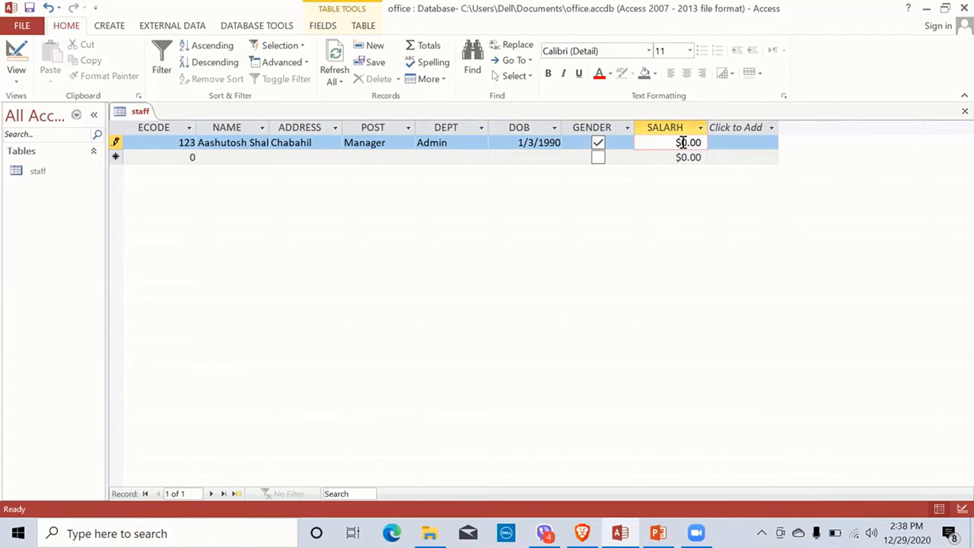
pyautogui.write('4500')
pyautogui.press('Tab')
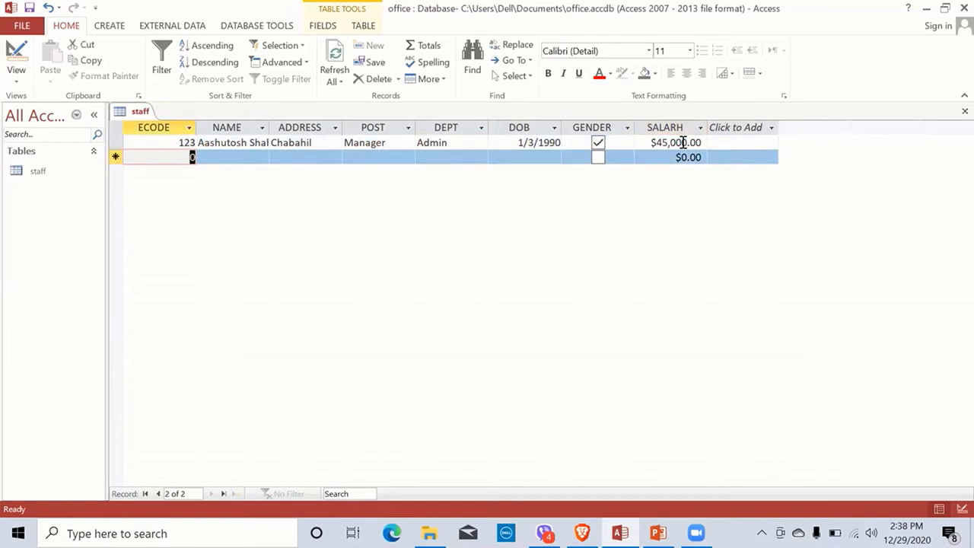
# Step: Enter record 124 with the employee's name and address, post Accountant and department Admin
pyautogui.write('124')
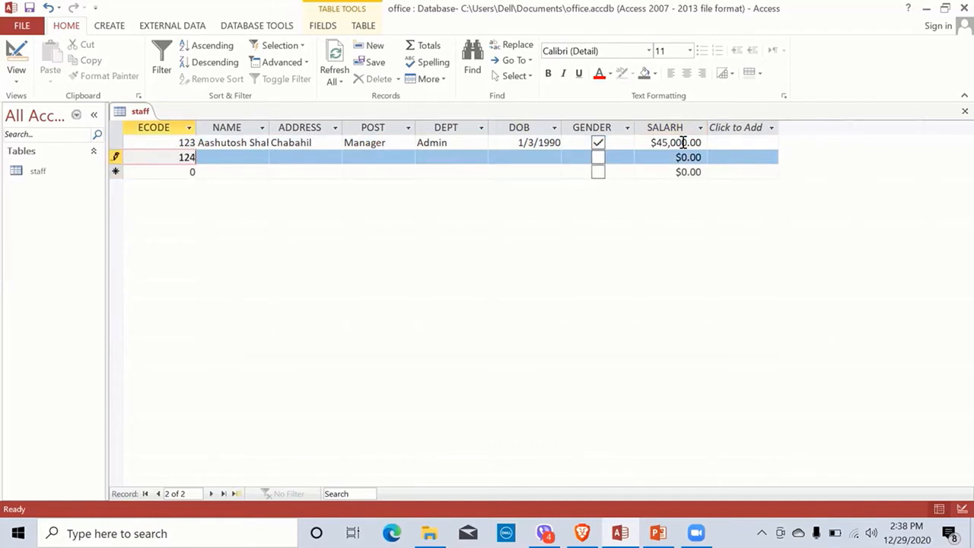
pyautogui.press('Tab')
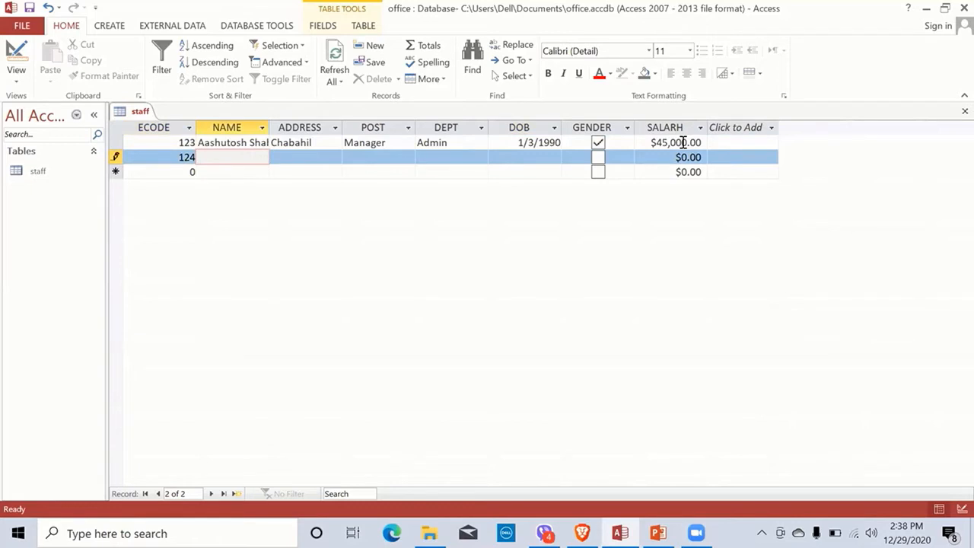
pyautogui.press('Tab')
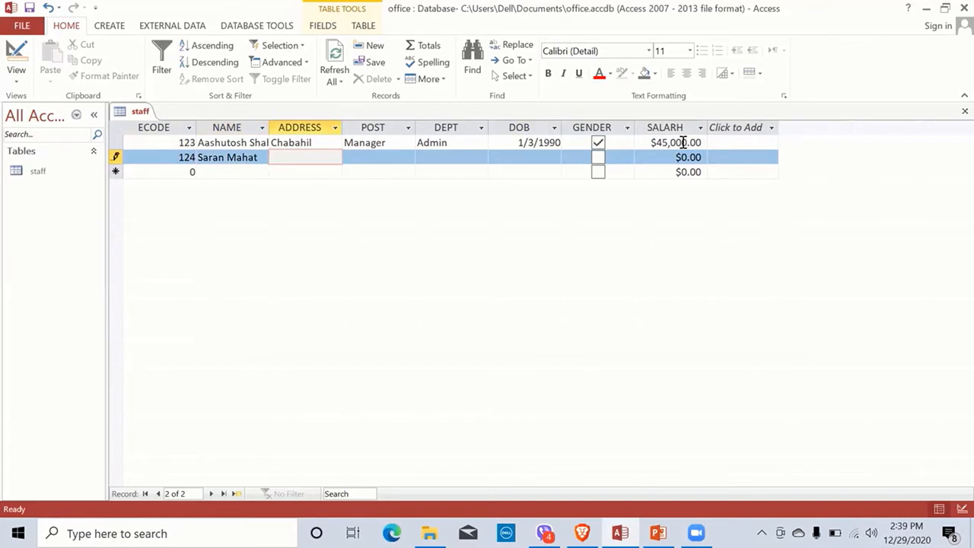
pyautogui.write('Kapan')
pyautogui.press('Tab')
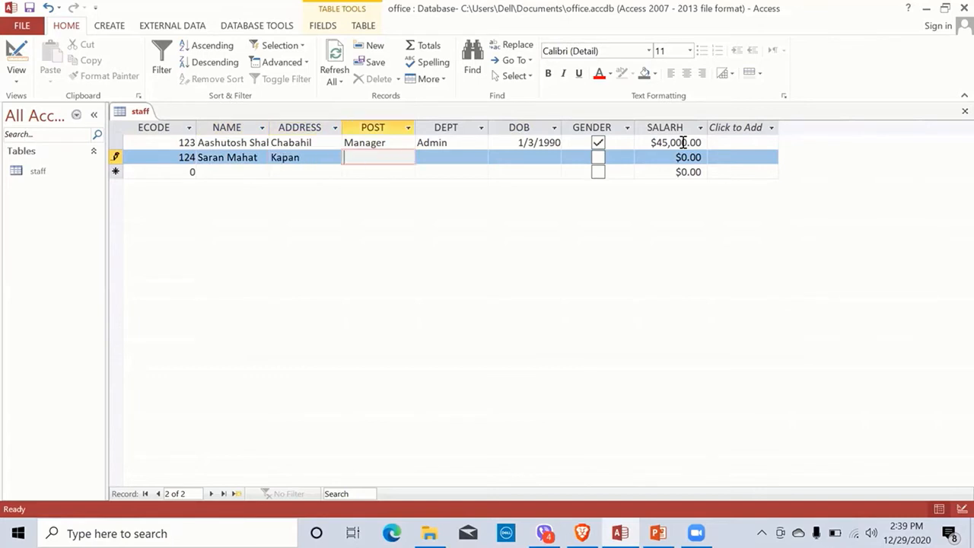
pyautogui.write('Accountant')
pyautogui.press('Tab')
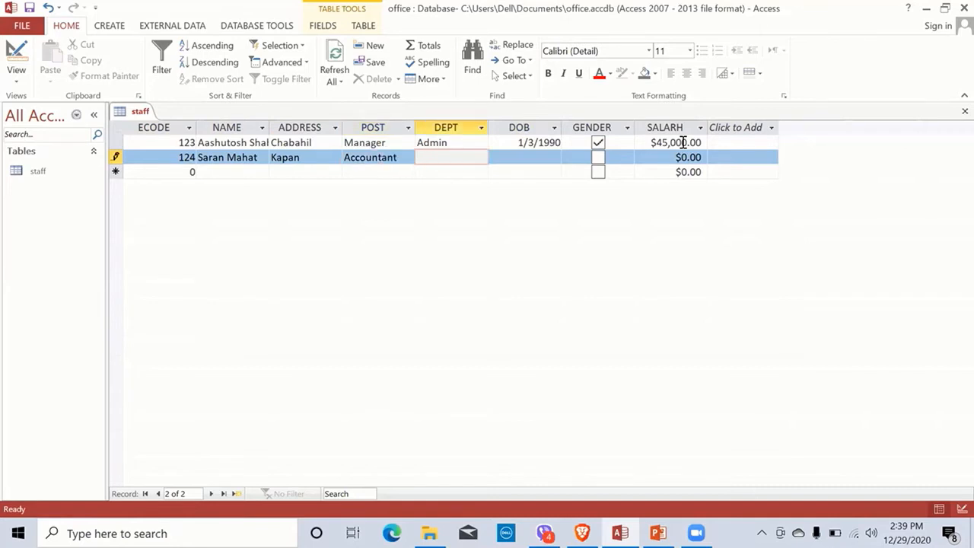
pyautogui.write('Adim')
pyautogui.write('in')
pyautogui.press('Left')
pyautogui.press('Left')
pyautogui.press('Left')
pyautogui.press('Left')
pyautogui.press('Delete')
# Step: Give record 124 birth date 1995/3/7, a ticked GENDER box and salary 30000
pyautogui.press('Tab')
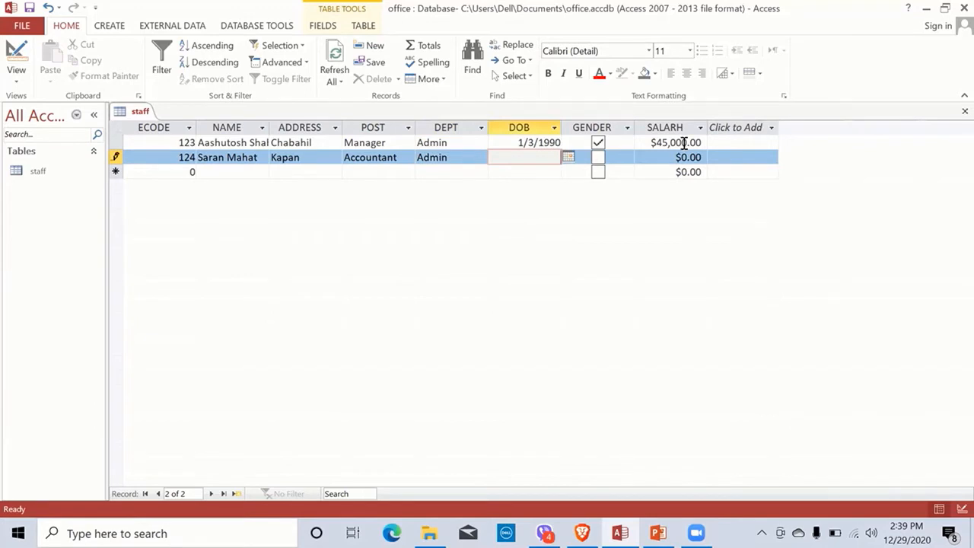
pyautogui.write('1995/3/7')
pyautogui.press('Tab')
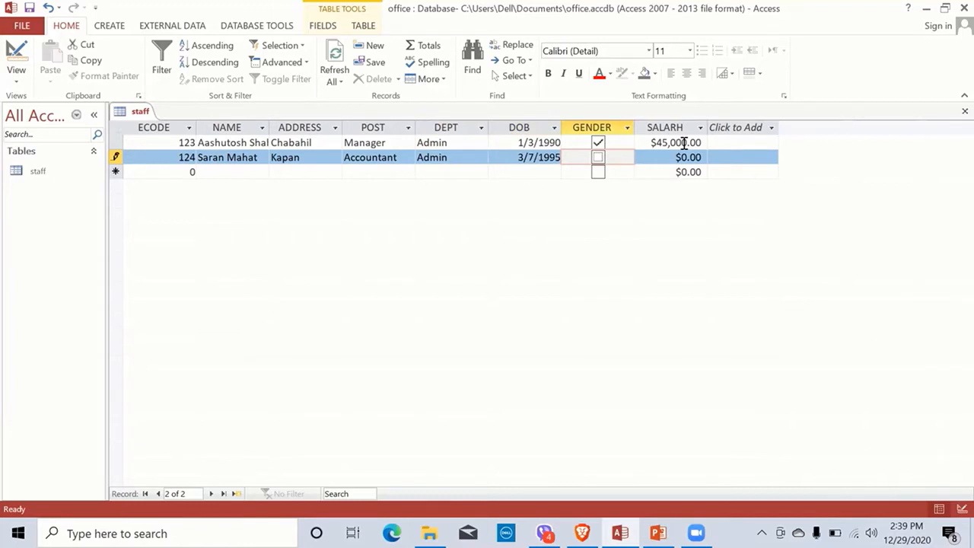
pyautogui.press('space')
pyautogui.press('Tab')
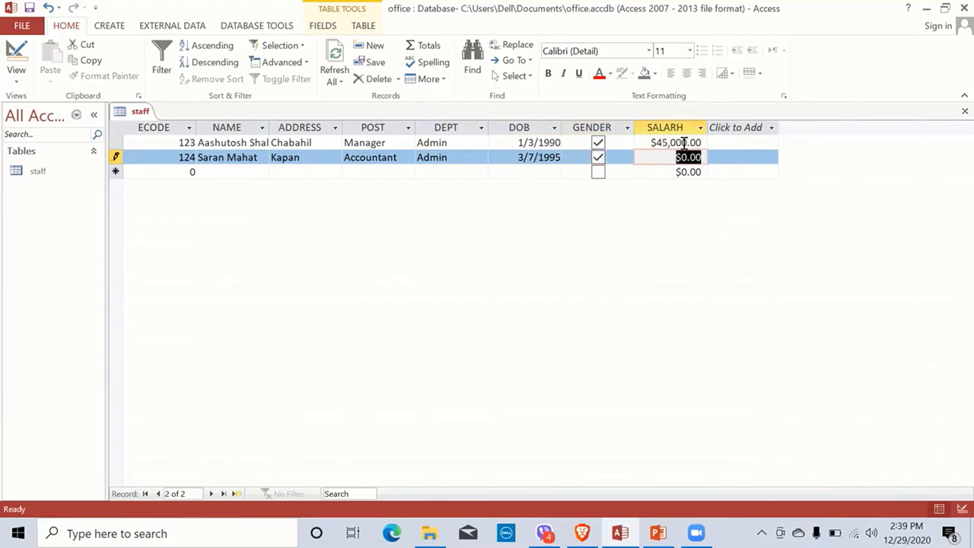
pyautogui.write('30000')
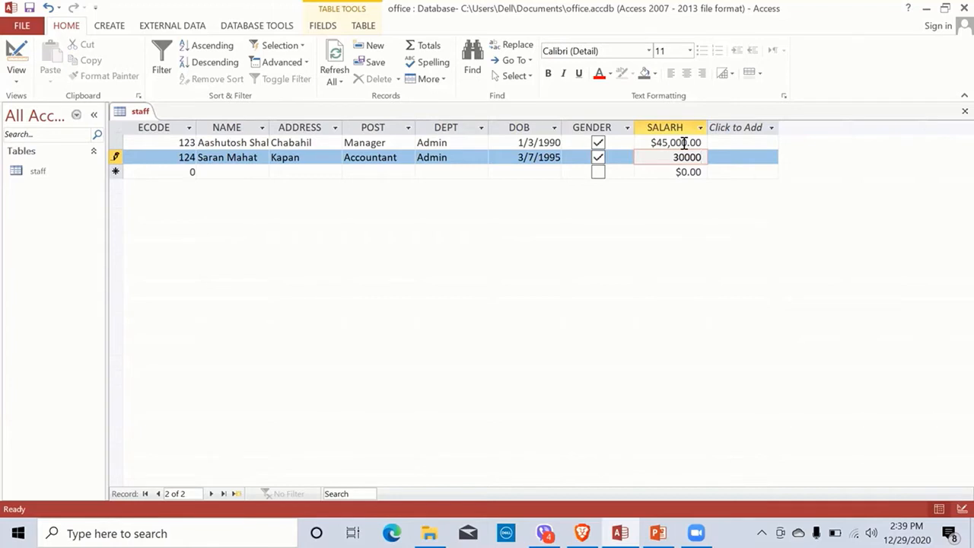
pyautogui.press('Tab')
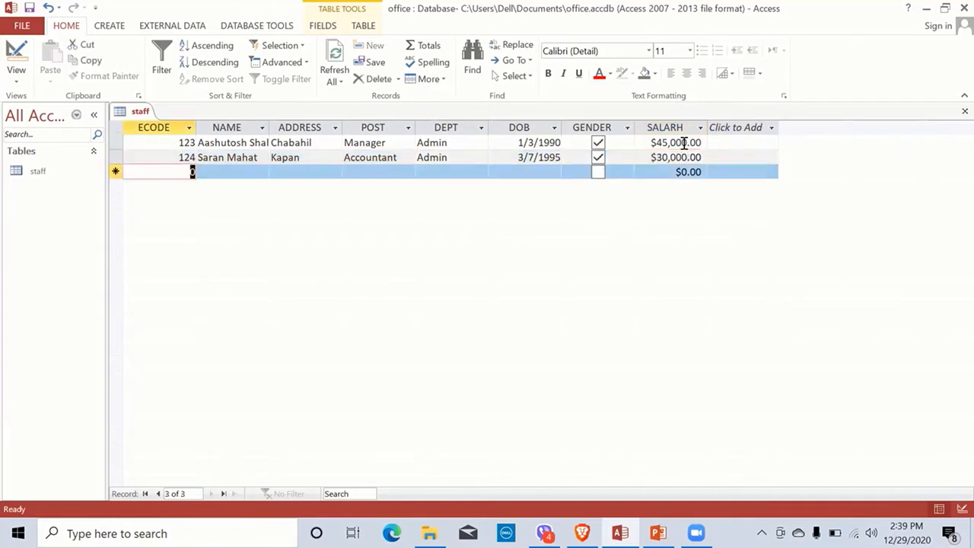
# Step: Enter record 125 with the employee's name and address and post Receptionist
pyautogui.write('1')
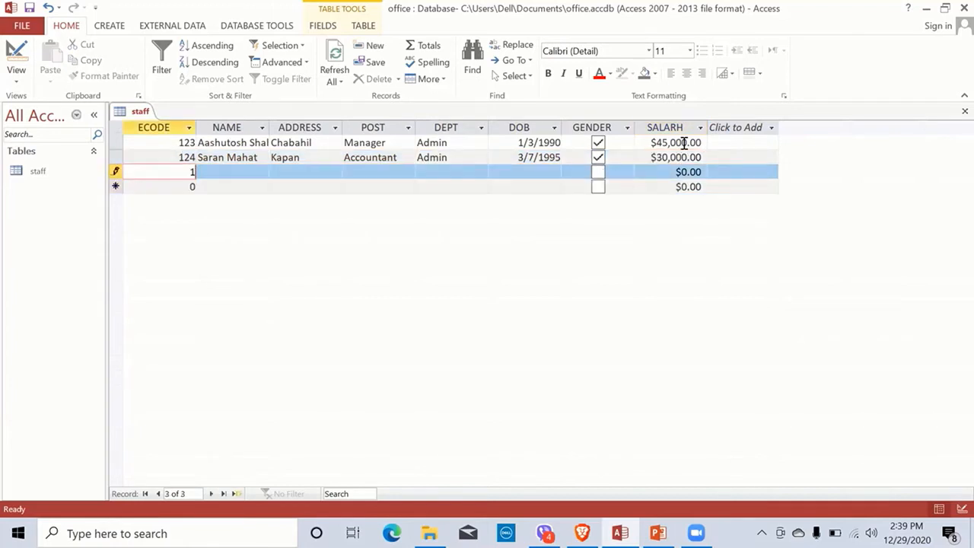
pyautogui.write('25')
pyautogui.press('Tab')
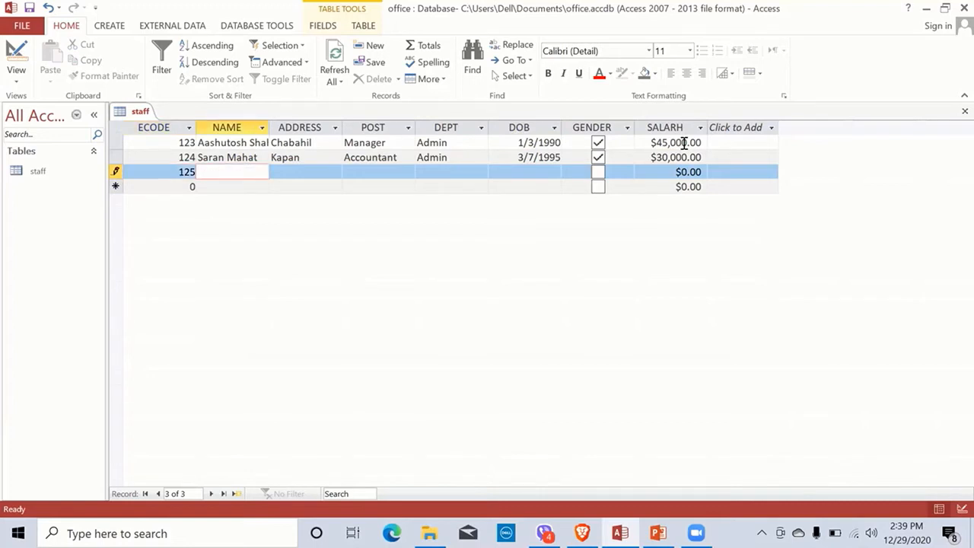
pyautogui.press('Tab')
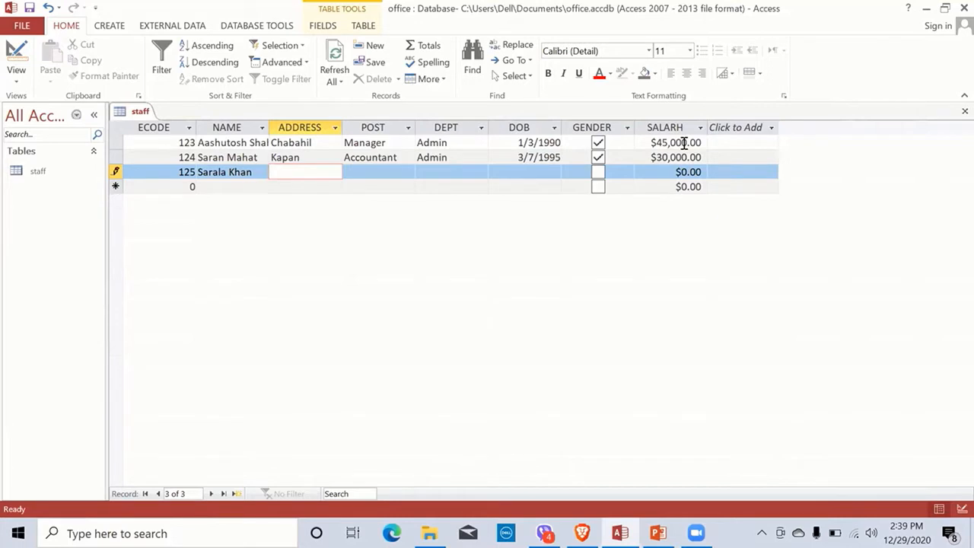
pyautogui.write('Bhaktapur')
pyautogui.press('Tab')
pyautogui.write('Re')
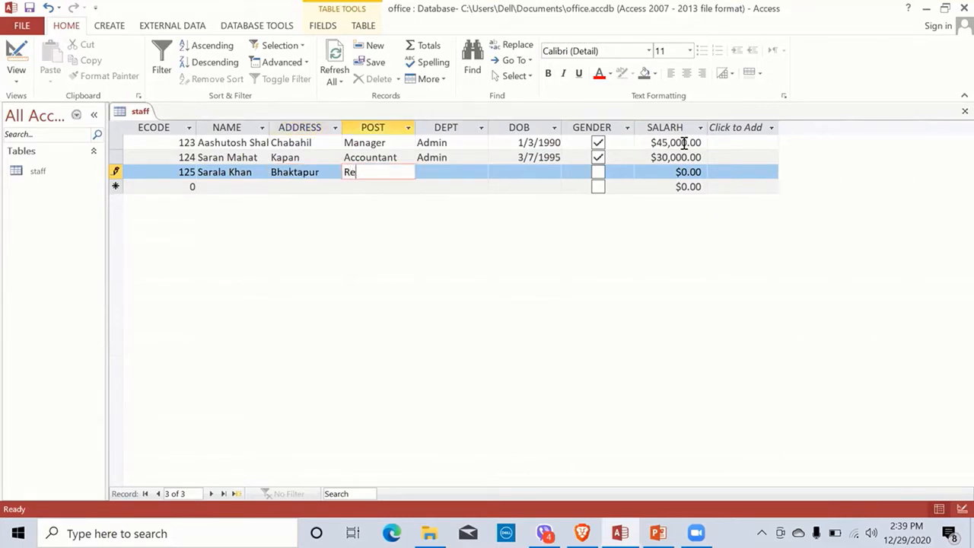
pyautogui.write('ceptionist')
pyautogui.press('Tab')
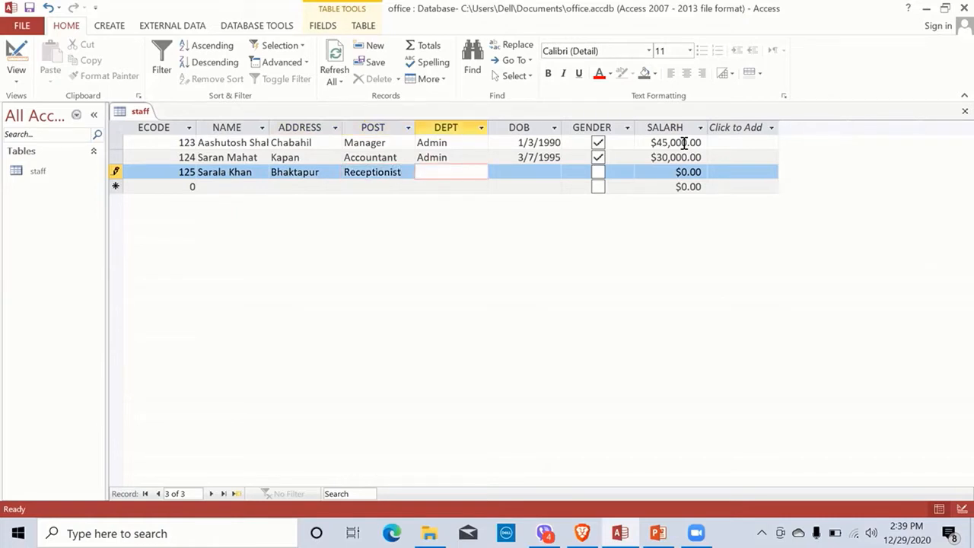
# Step: Give record 125 department Admin, birth date 2000/12/1, GENDER unticked and salary 12000
pyautogui.write('Admin')
pyautogui.press('Tab')
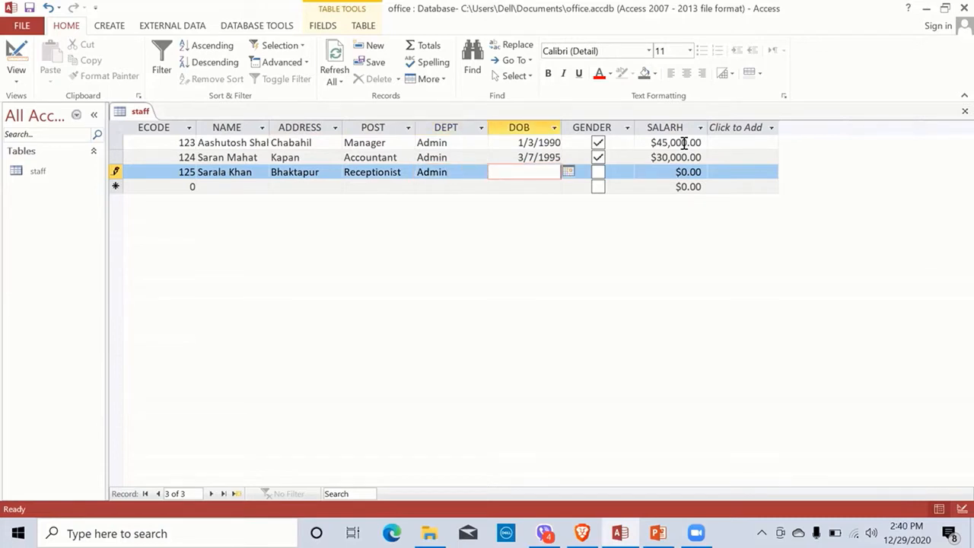
pyautogui.write('2000/12/1')
pyautogui.press('Tab')
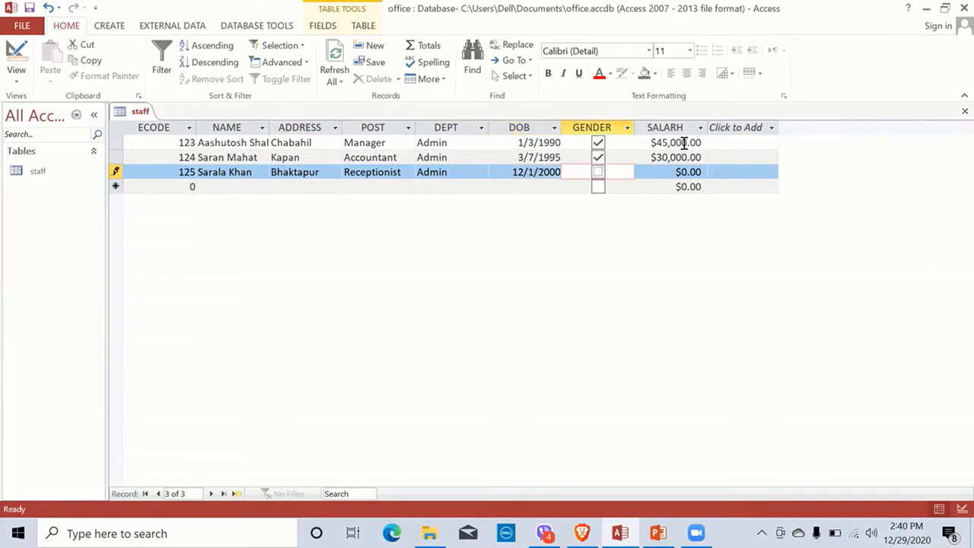
pyautogui.press('Tab')
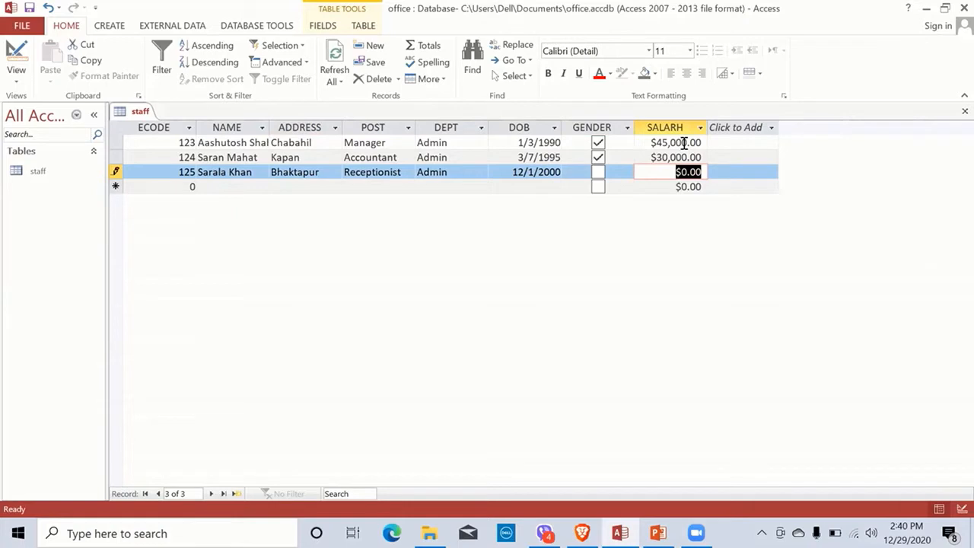
pyautogui.write('12000')
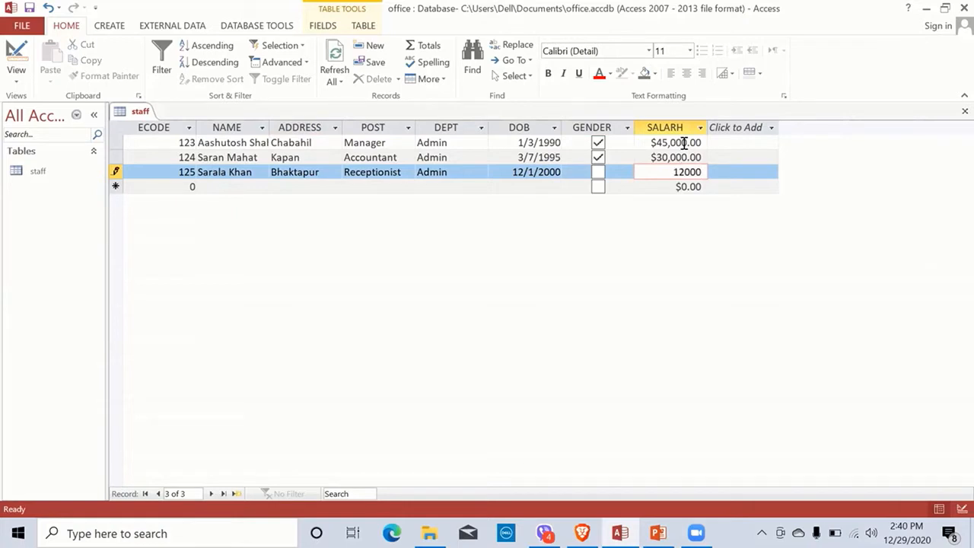
pyautogui.press('Tab')
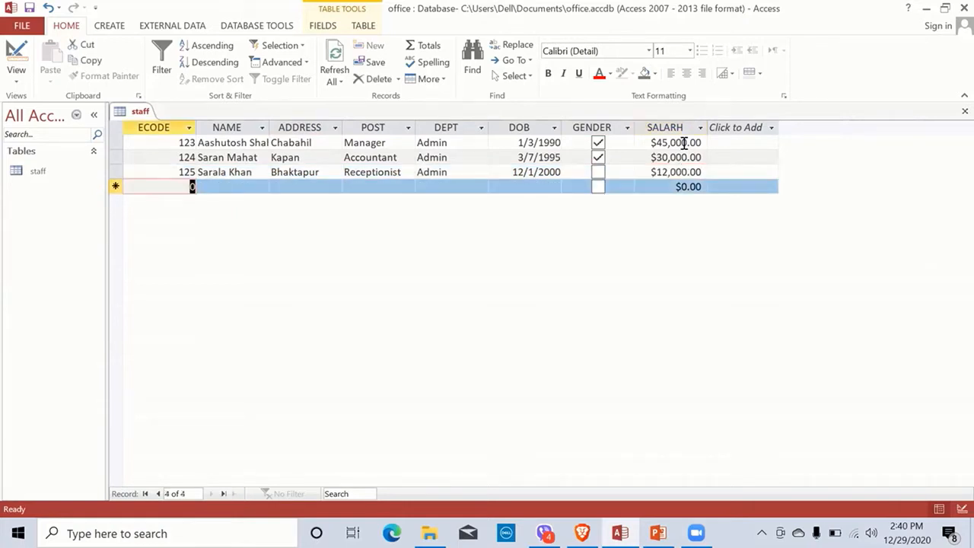
# Step: Enter ECODE 126 with the employee's name and address, post Sales Girl, department Marketing
pyautogui.press('BackSpace')
pyautogui.write('12')
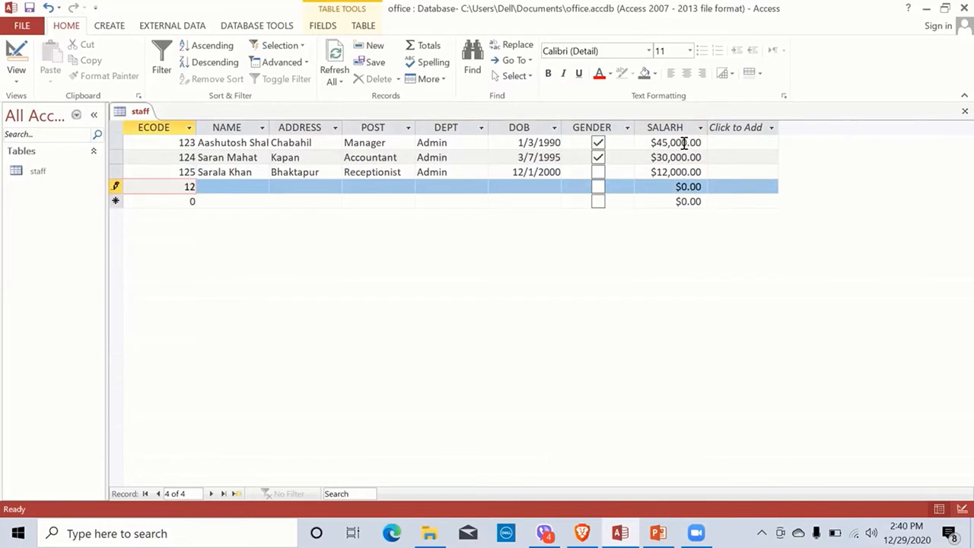
pyautogui.write('6')
pyautogui.press('Tab')
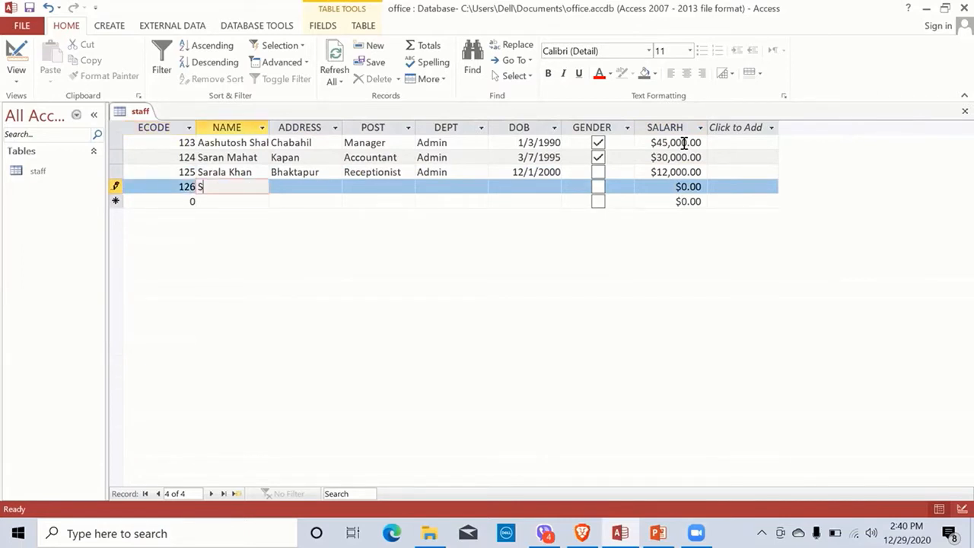
pyautogui.press('Tab')
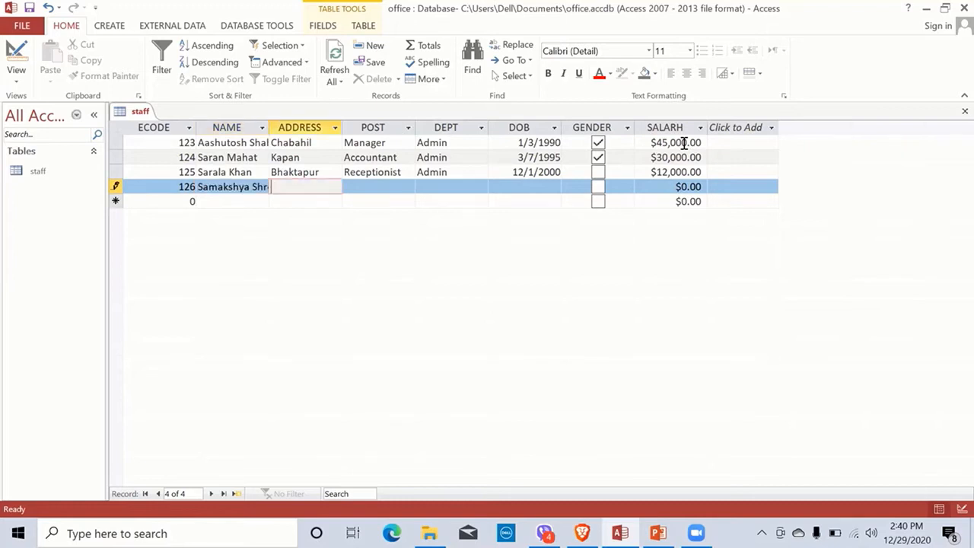
pyautogui.write('Lalitpur')
pyautogui.press('Tab')
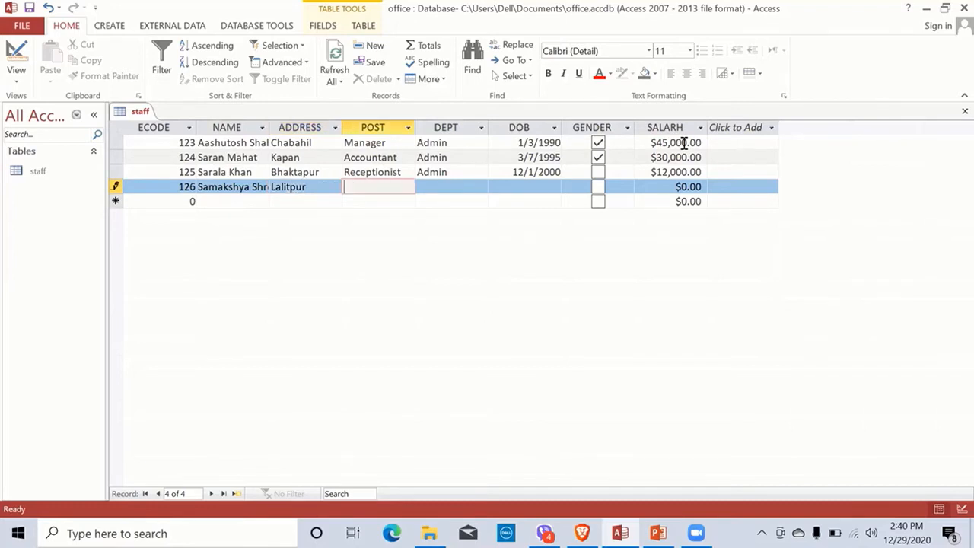
pyautogui.write('Sales Girl')
pyautogui.press('Tab')
pyautogui.write('Marketi')
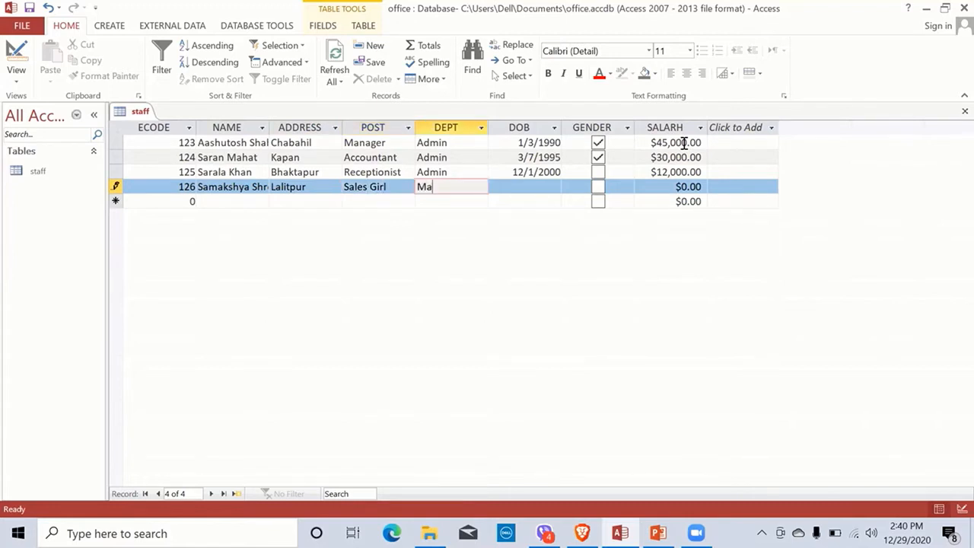
pyautogui.write('ng')
pyautogui.press('Tab')
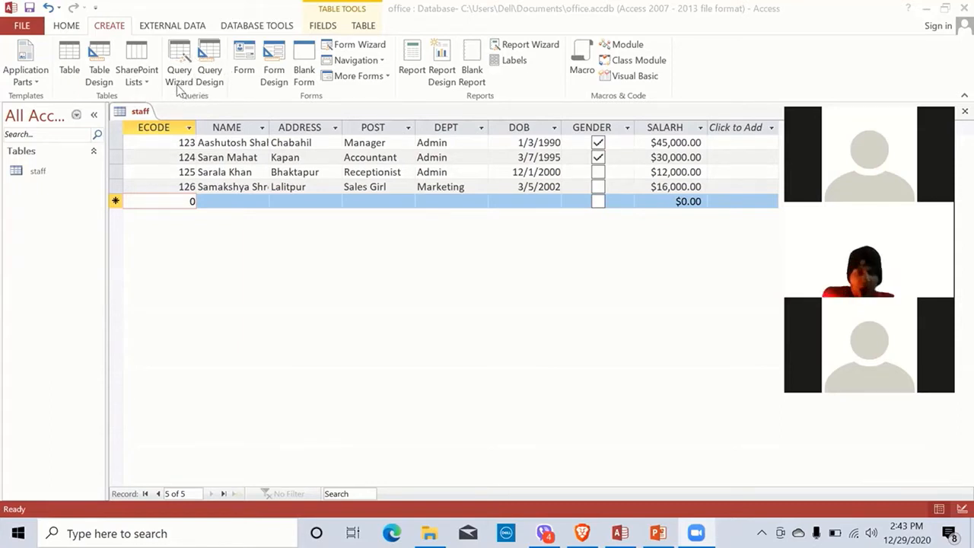
# Step: Create a new query in Design view and add the staff table to it
pyautogui.click(212, 72)
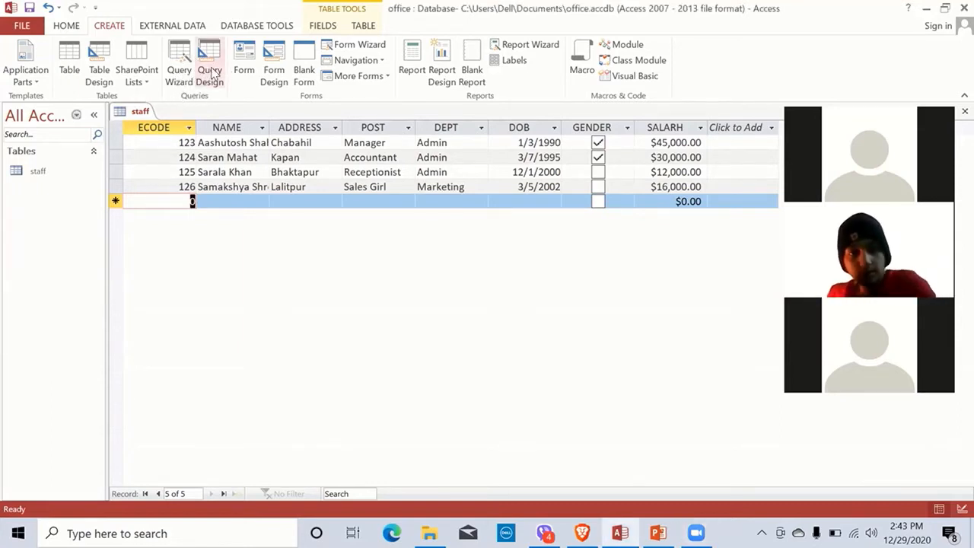
pyautogui.click(213, 72)
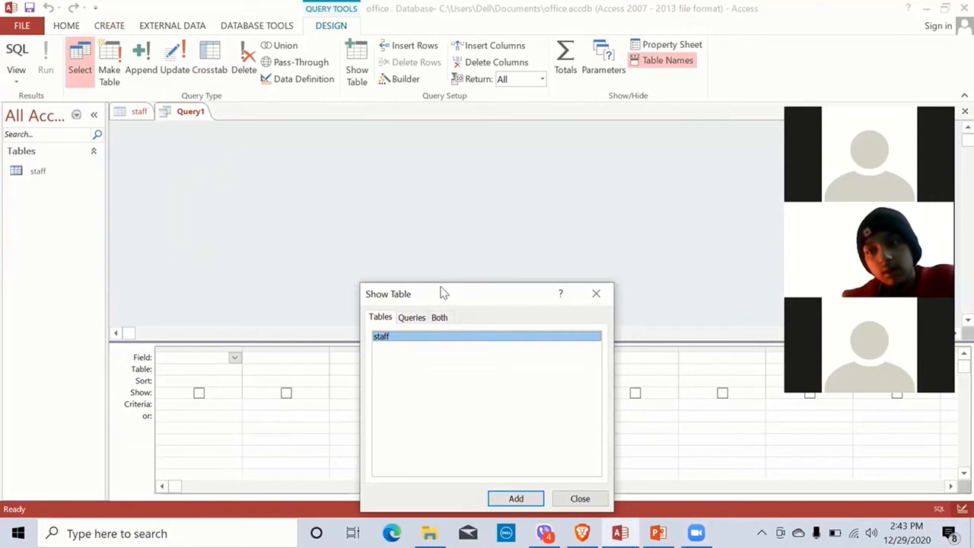
pyautogui.moveTo(442, 293); pyautogui.dragTo(421, 166)
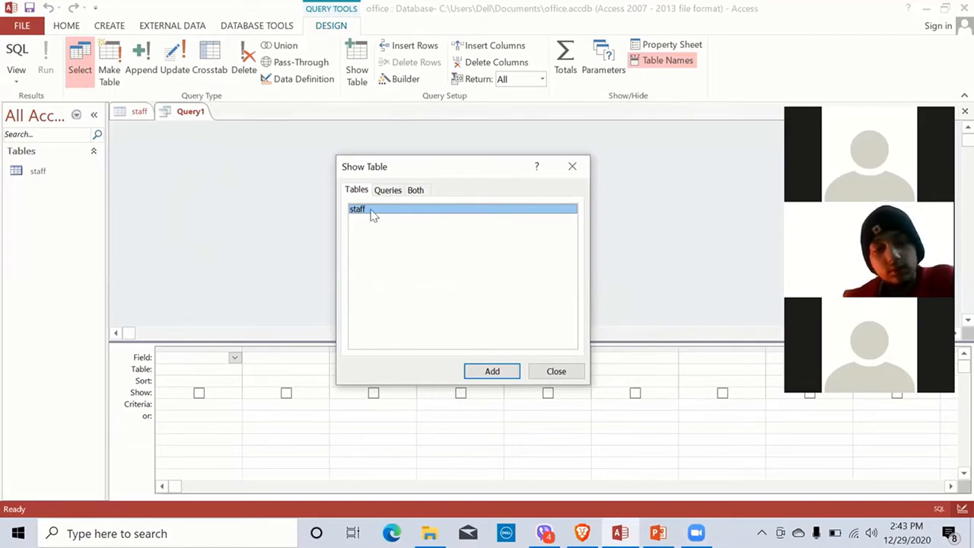
pyautogui.click(489, 372)
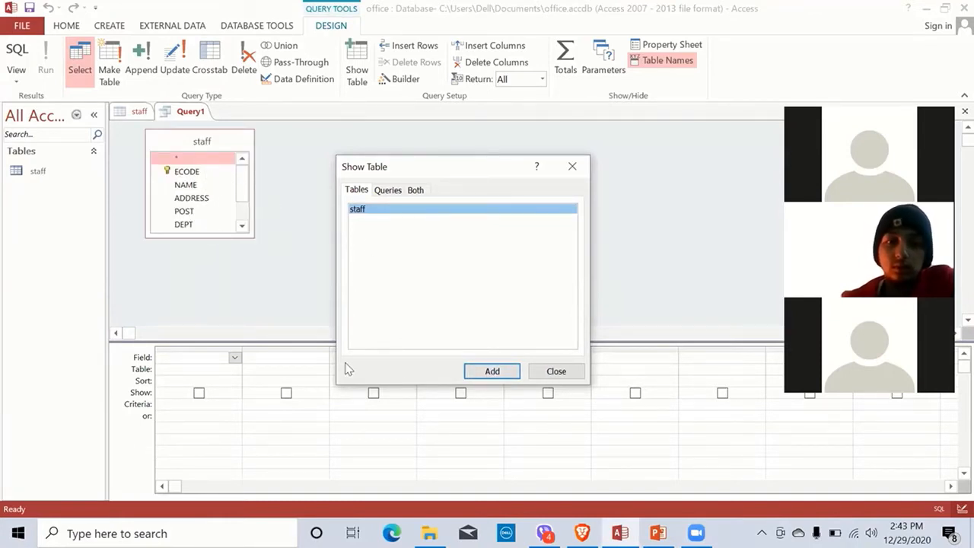
pyautogui.click(563, 372)
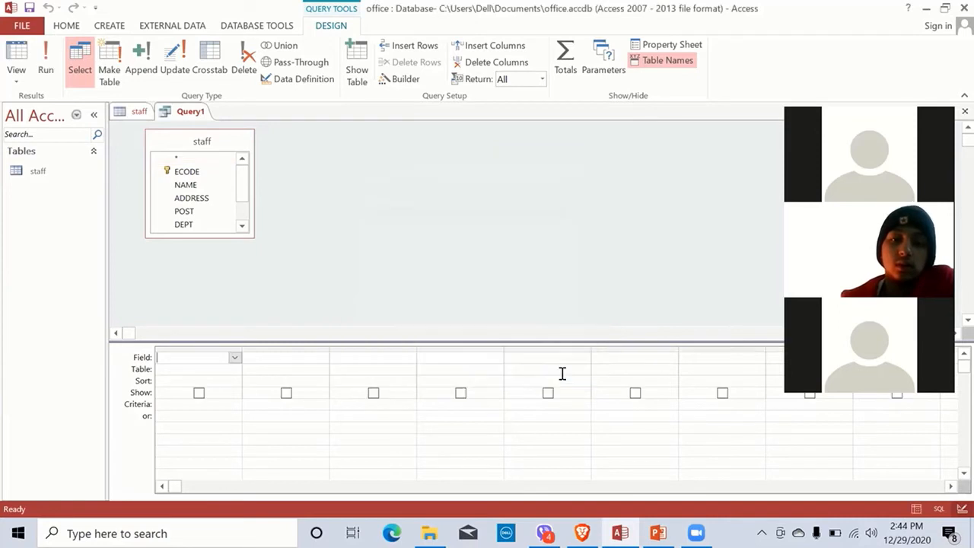
# Step: Add ECODE, NAME, ADDRESS, POST, DEPT, DOB, GENDER and SALARH to the query grid
pyautogui.click(251, 235)
pyautogui.moveTo(251, 235); pyautogui.dragTo(255, 297)
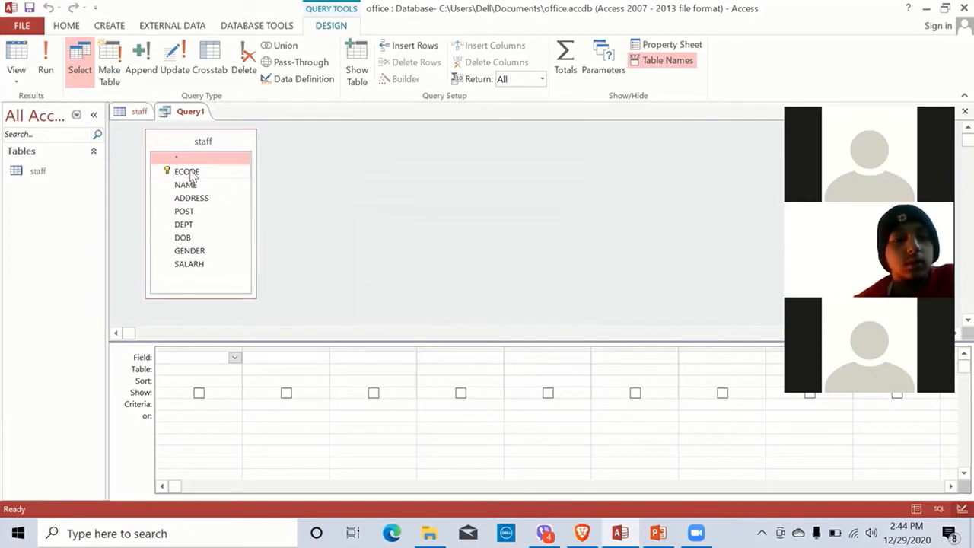
pyautogui.moveTo(190, 175); pyautogui.dragTo(192, 359)
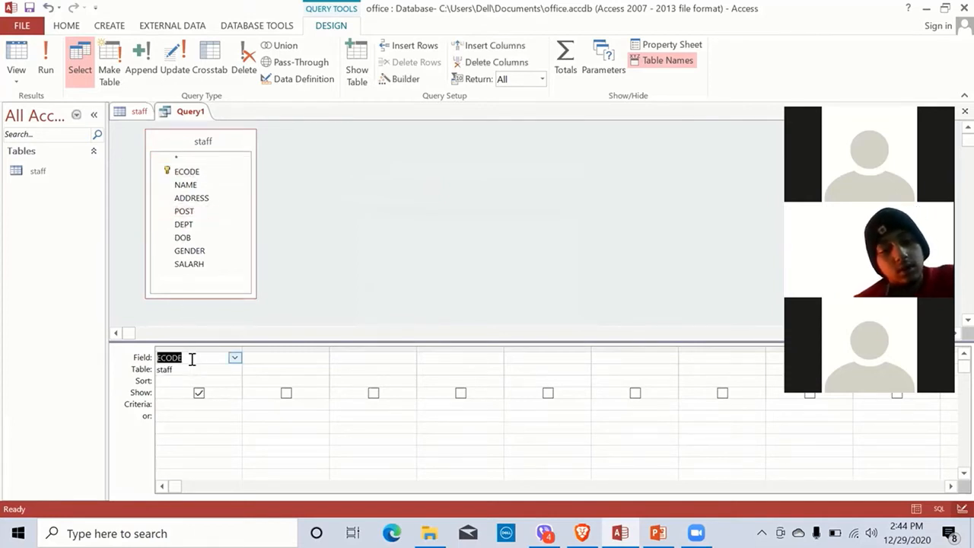
pyautogui.doubleClick(196, 186)
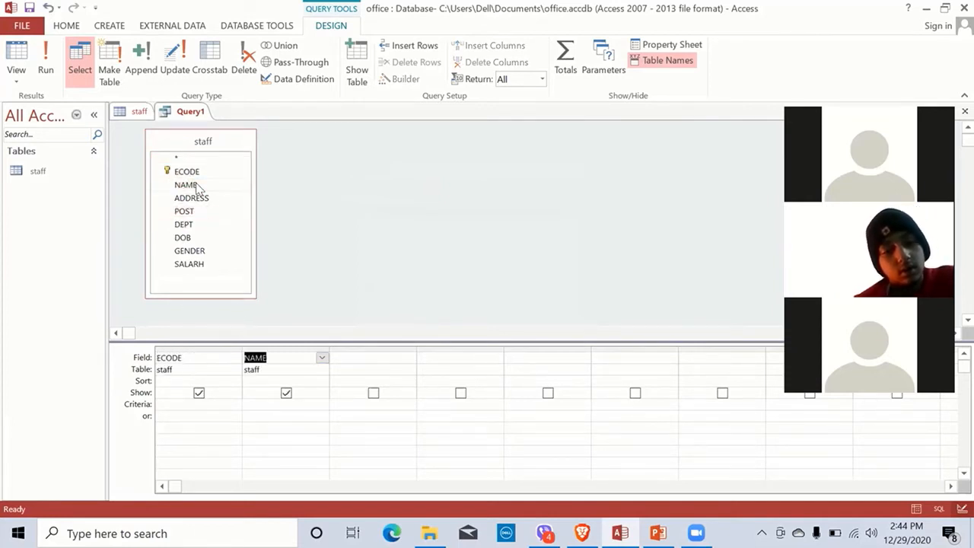
pyautogui.doubleClick(198, 198)
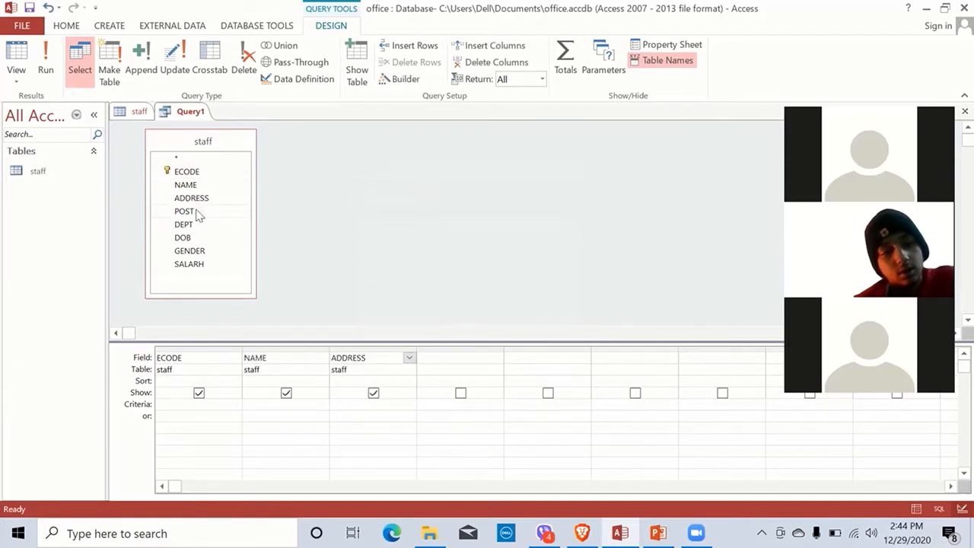
pyautogui.doubleClick(196, 212)
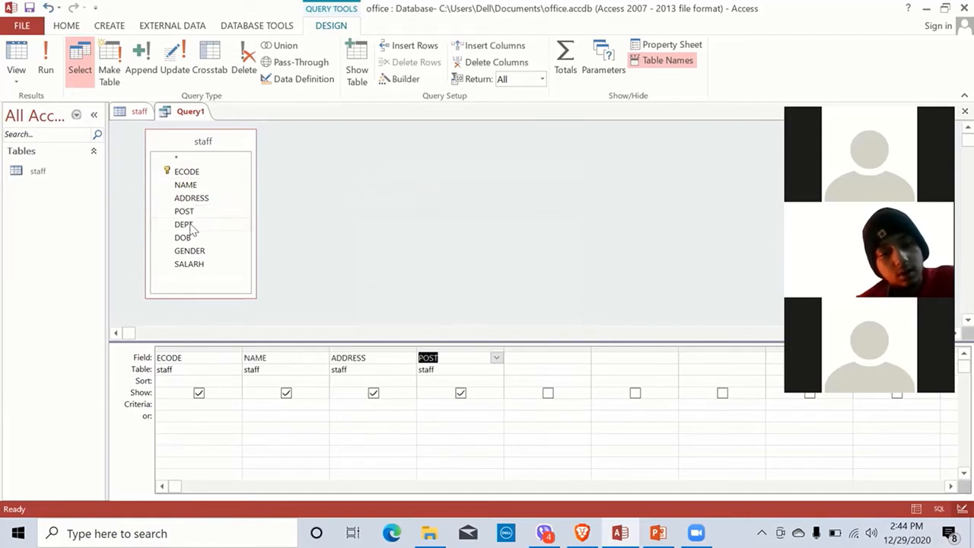
pyautogui.doubleClick(190, 225)
pyautogui.doubleClick(190, 238)
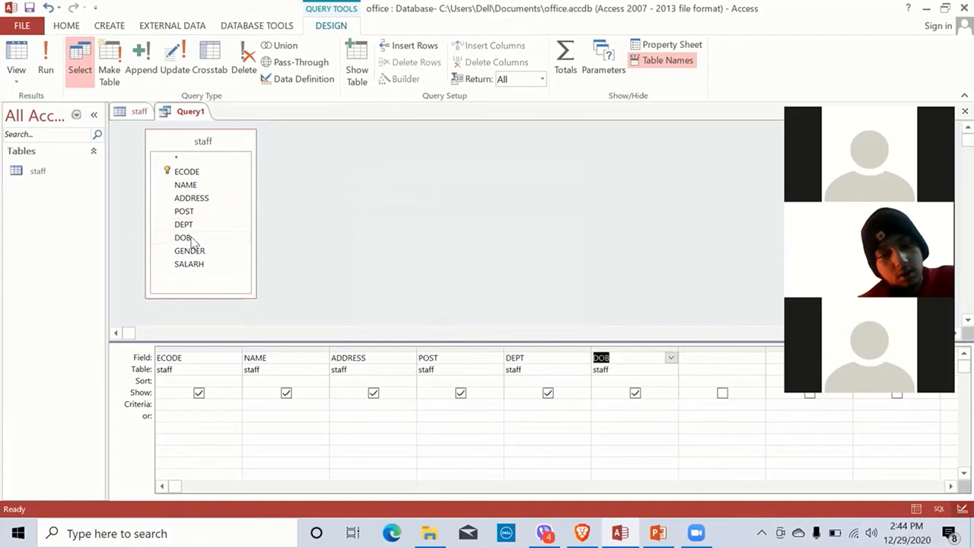
pyautogui.doubleClick(193, 251)
pyautogui.doubleClick(190, 264)
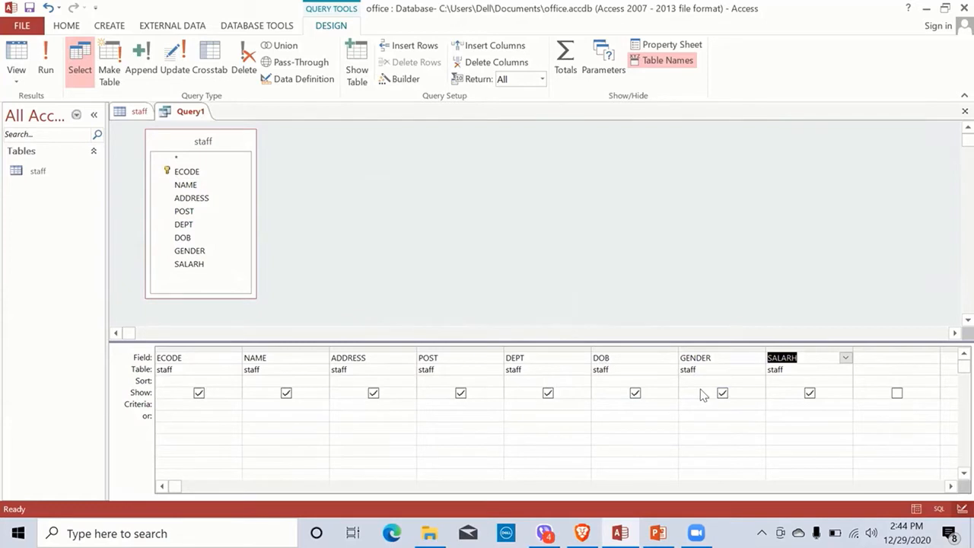
# Step: Set the GENDER column's criterion to yes
pyautogui.press('Tab')
pyautogui.press('Tab')
pyautogui.press('Tab')
pyautogui.press('Tab')
pyautogui.press('Tab')
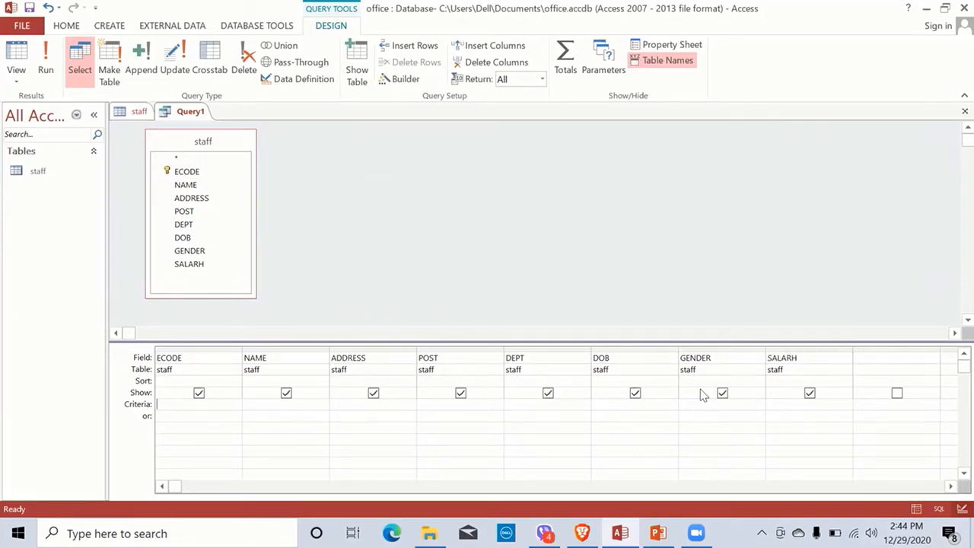
pyautogui.press('Tab')
pyautogui.press('Tab')
pyautogui.press('Tab')
pyautogui.write('yes')
pyautogui.press('Tab')
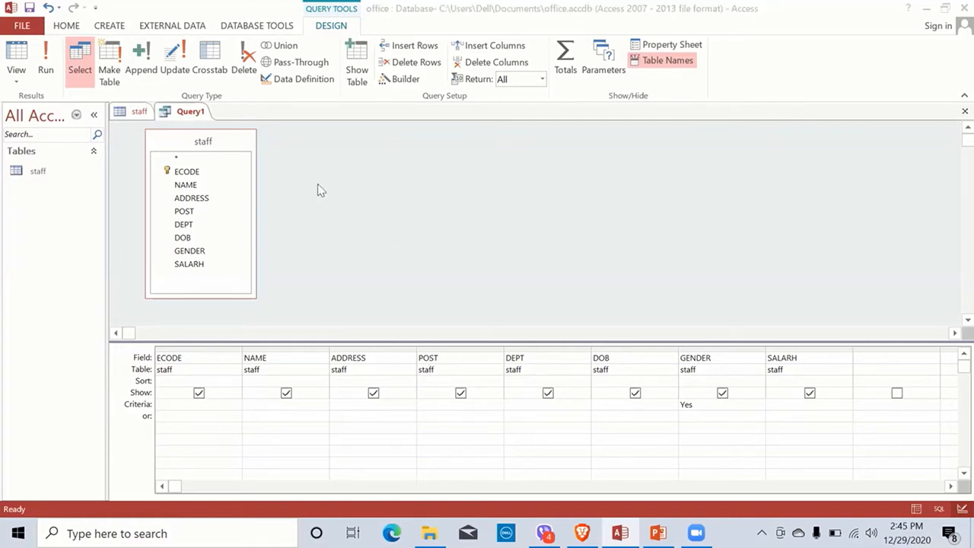
# Step: Save the query as 'Male' and run it
pyautogui.click(29, 11)
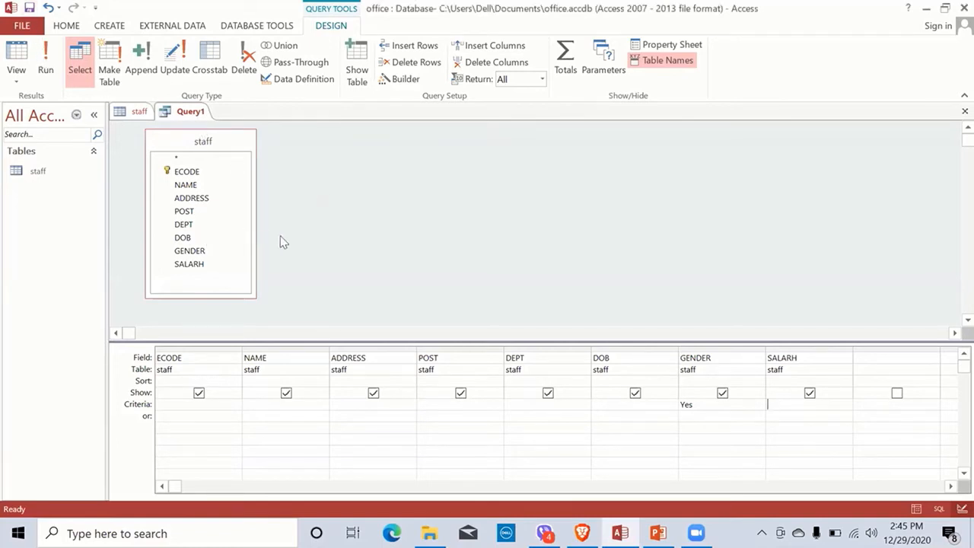
pyautogui.click(31, 9)
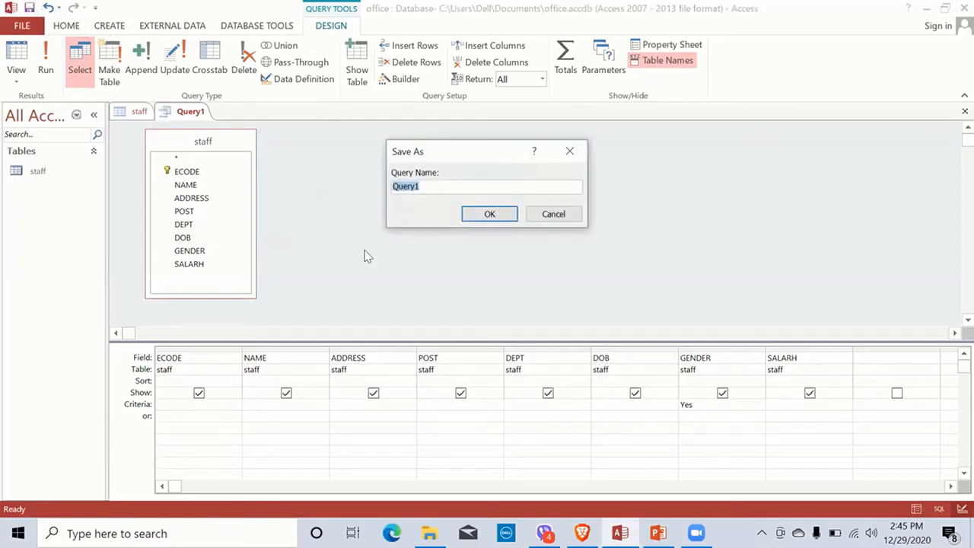
pyautogui.write('s')
pyautogui.press('BackSpace')
pyautogui.write('Male')
pyautogui.press('Return')
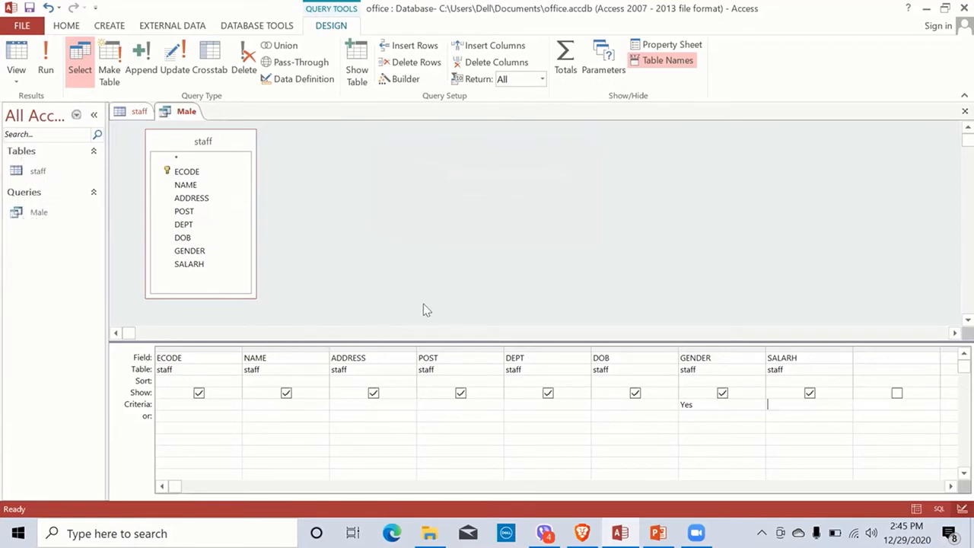
pyautogui.click(51, 61)
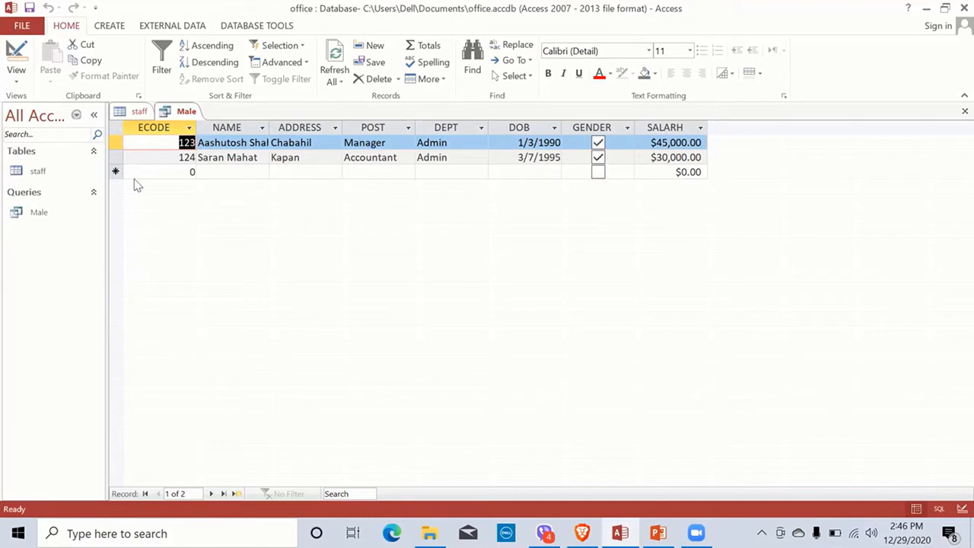
# Step: Select the staff table in the navigation pane
pyautogui.click(49, 173)
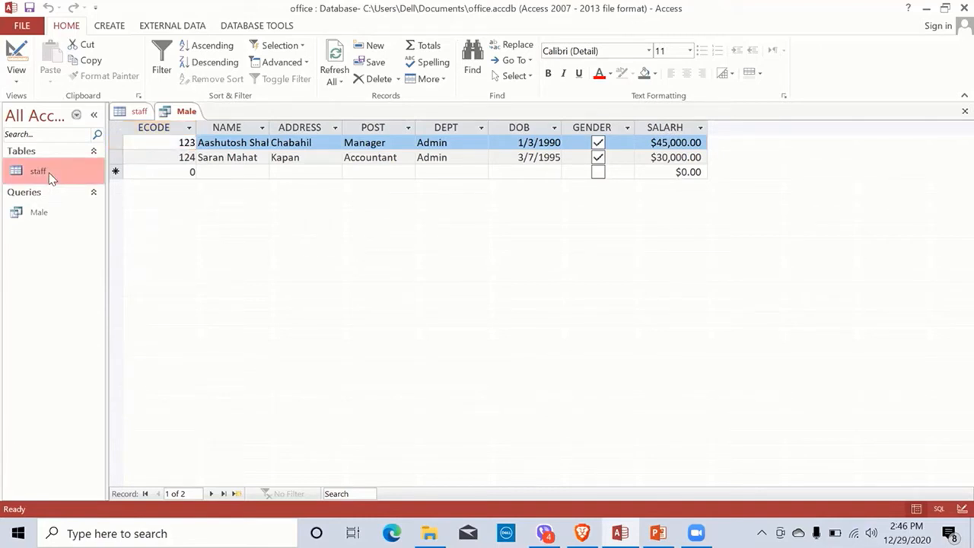
# Step: Open the staff table's design read-only and select the SALARH field row
pyautogui.rightClick(50, 177)
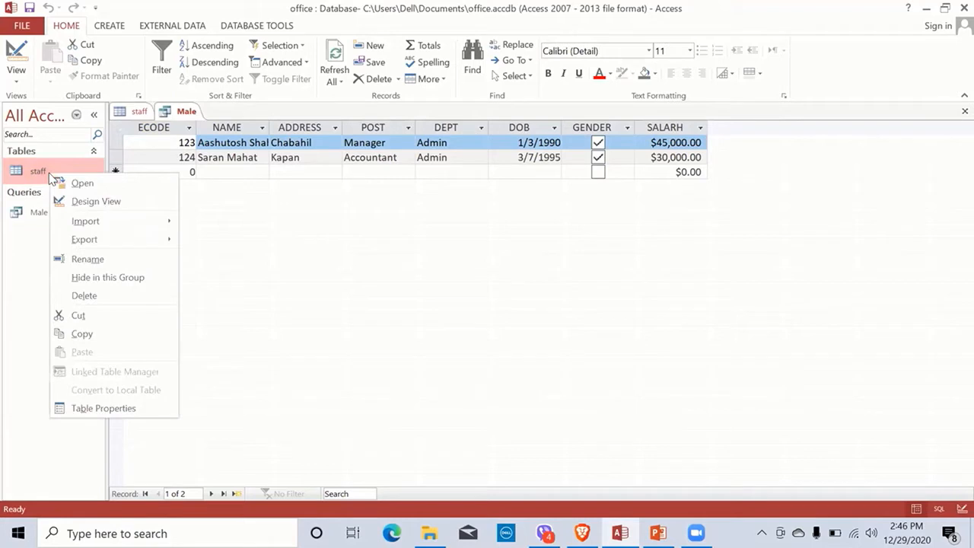
pyautogui.click(95, 202)
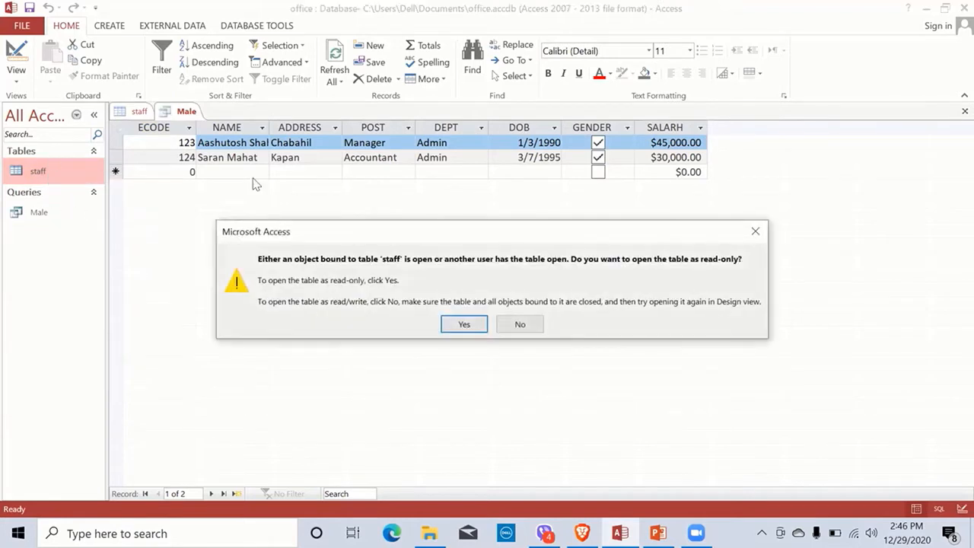
pyautogui.click(464, 323)
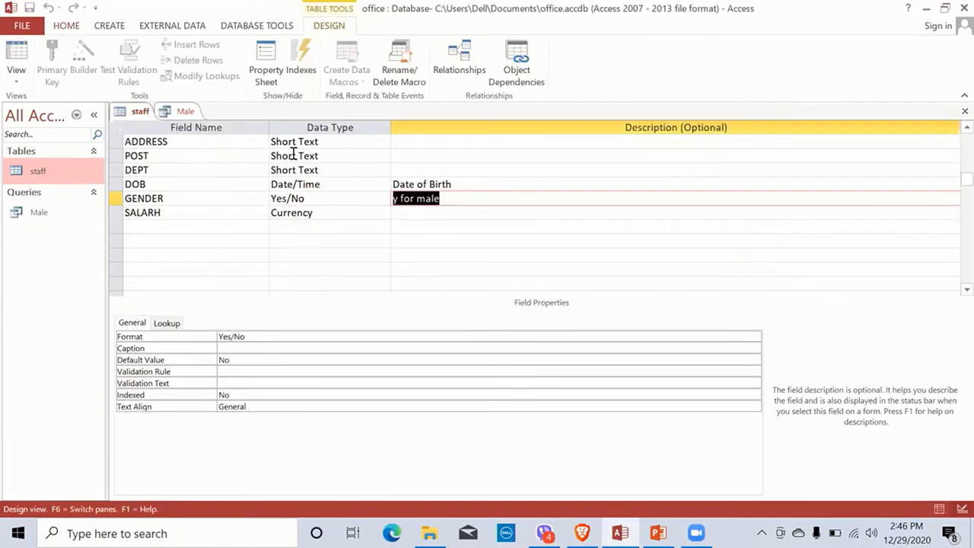
pyautogui.click(143, 215)
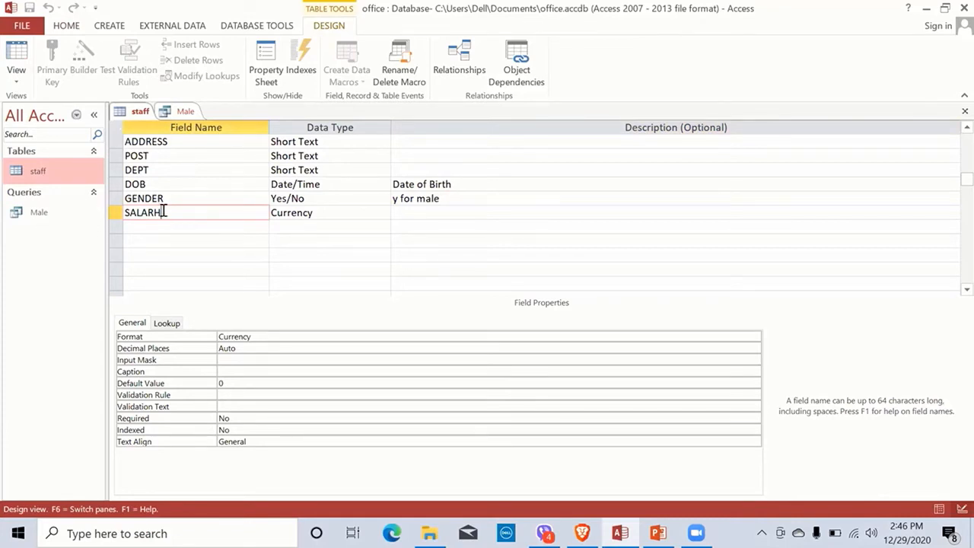
pyautogui.click(153, 213)
pyautogui.click(298, 229)
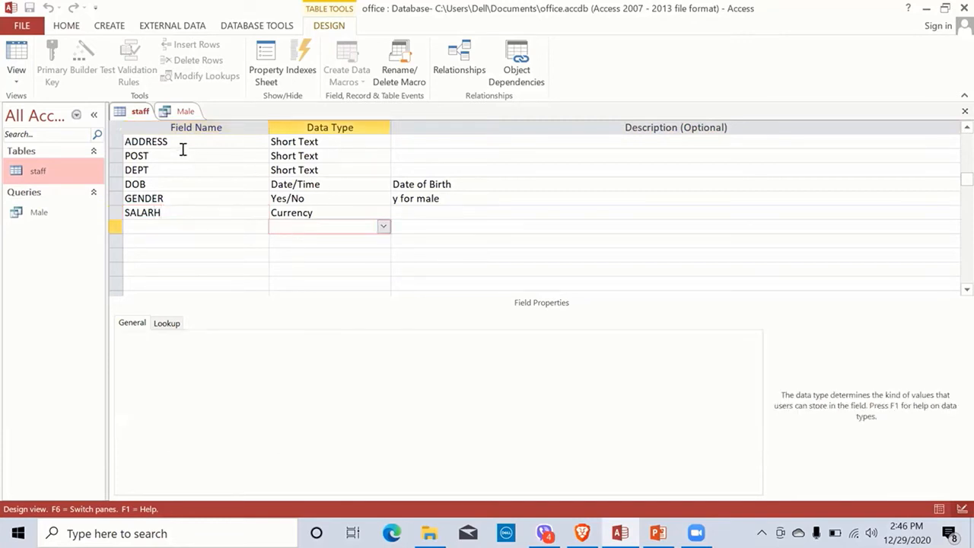
# Step: Close the Male query and then the staff table design
pyautogui.rightClick(184, 112)
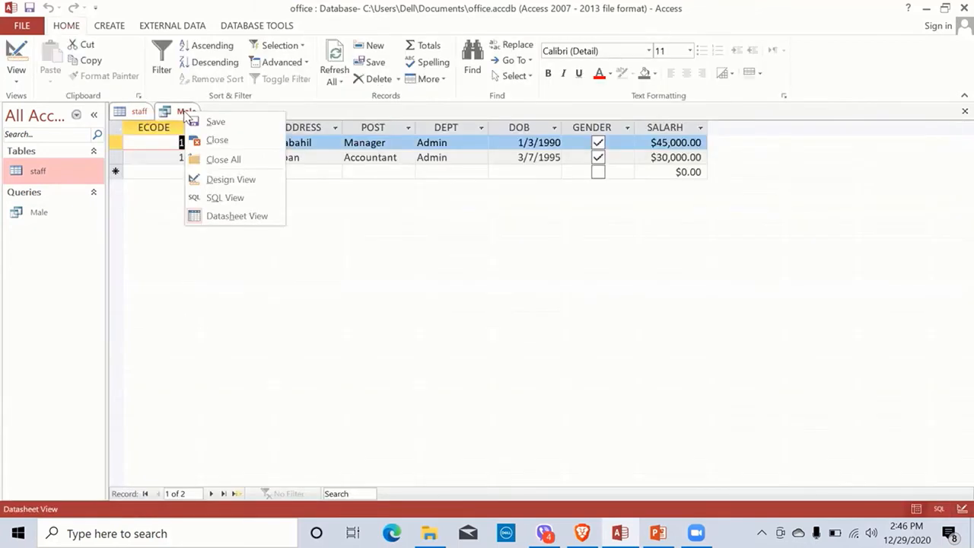
pyautogui.click(212, 141)
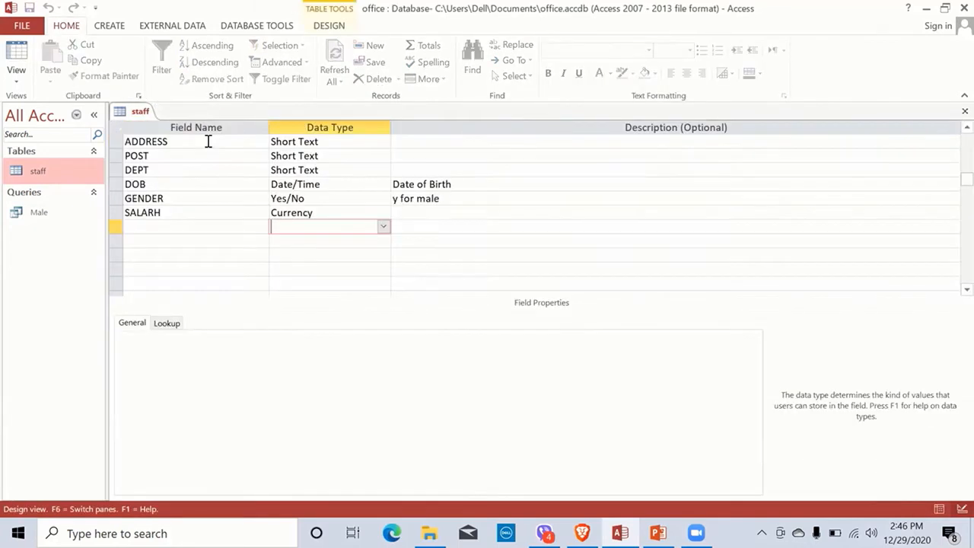
pyautogui.click(172, 226)
pyautogui.click(166, 212)
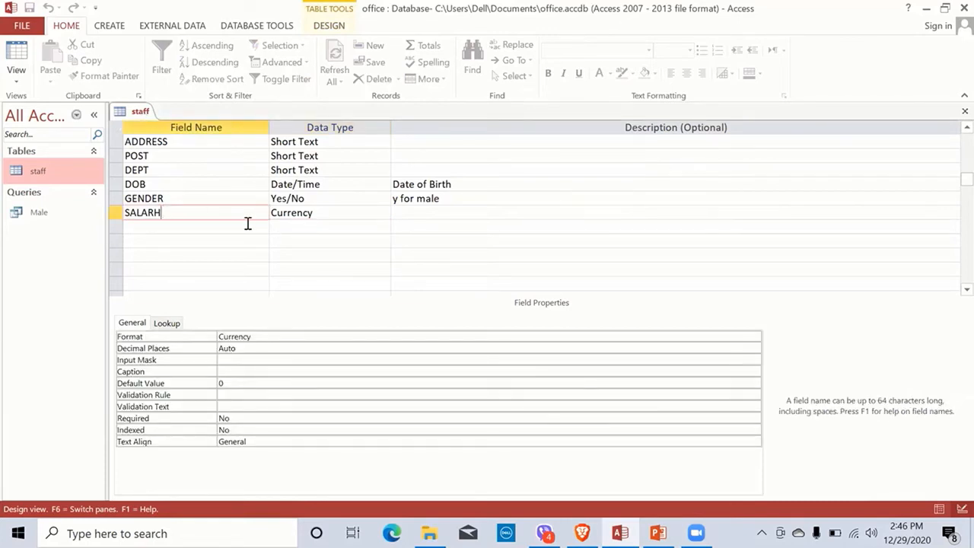
pyautogui.click(211, 238)
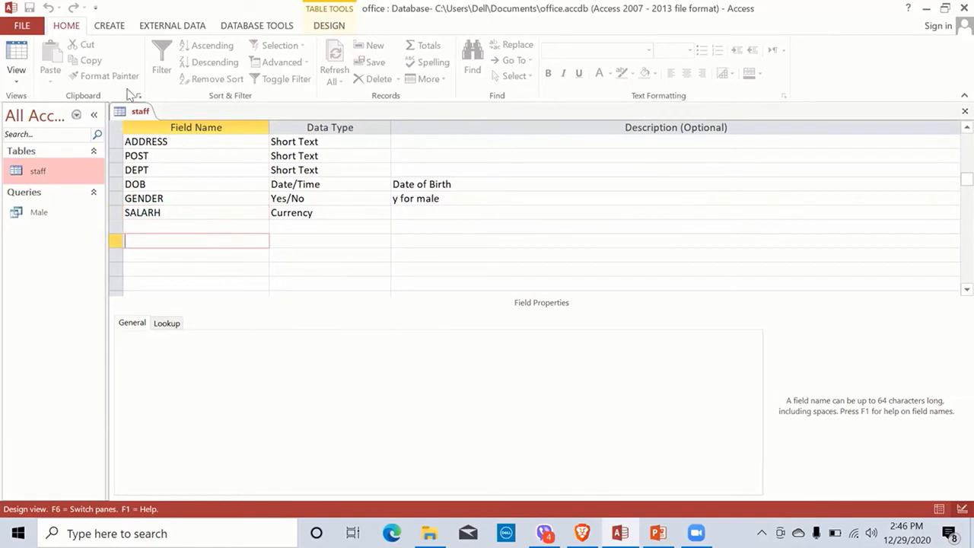
pyautogui.rightClick(140, 114)
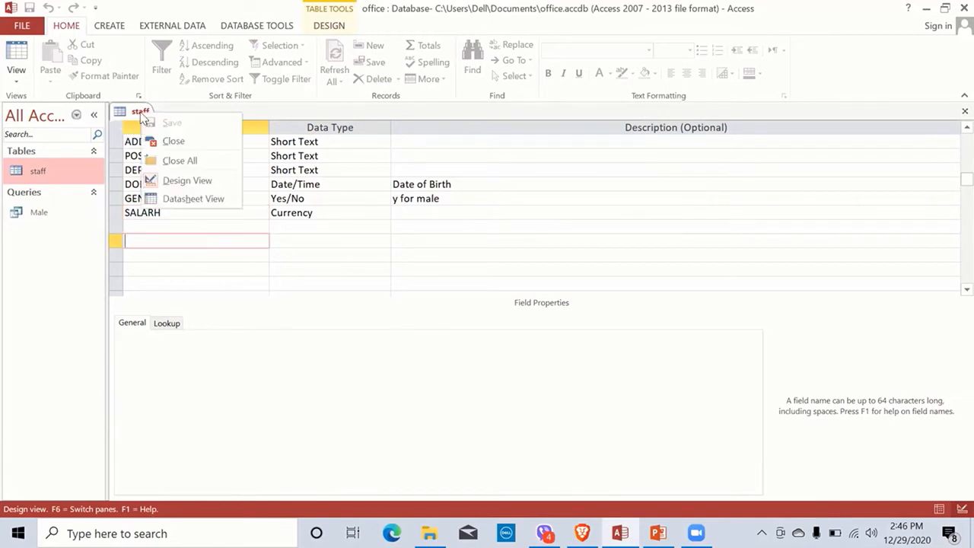
pyautogui.click(164, 140)
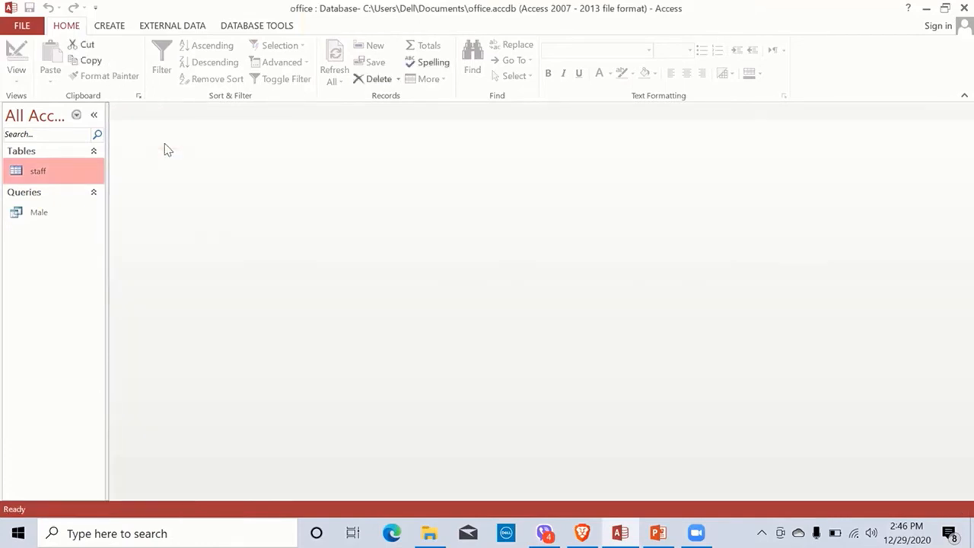
pyautogui.rightClick(52, 179)
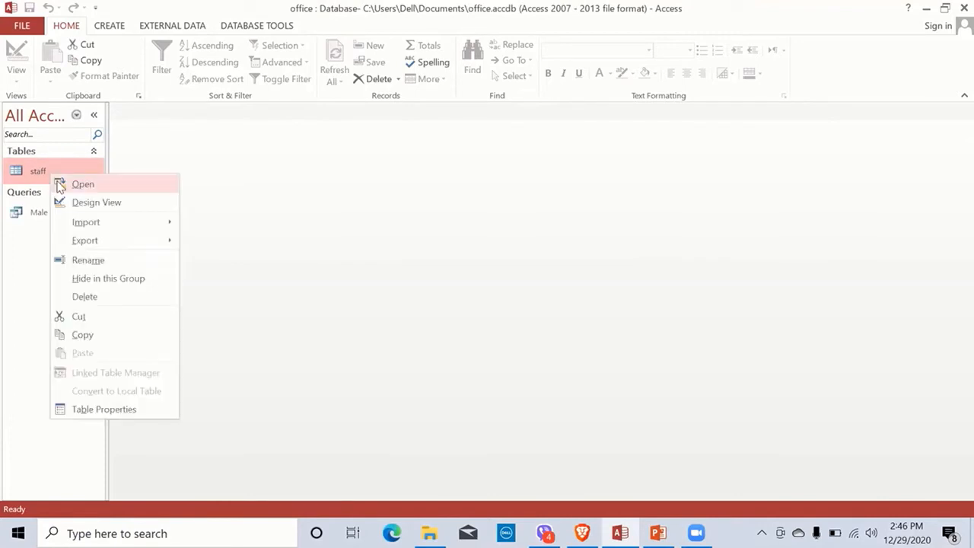
# Step: In the staff table design, rename the SALARH field to SALARY
pyautogui.click(79, 200)
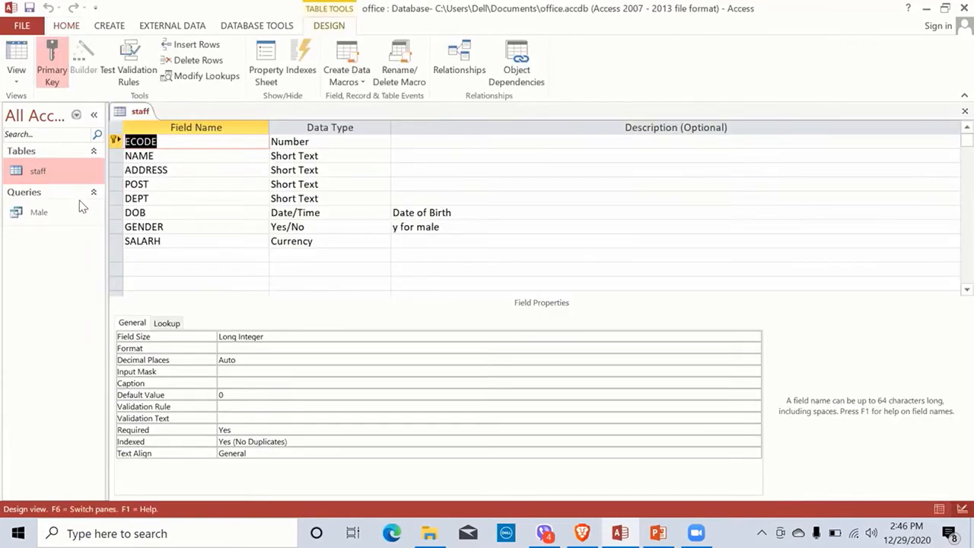
pyautogui.click(162, 241)
pyautogui.press('BackSpace')
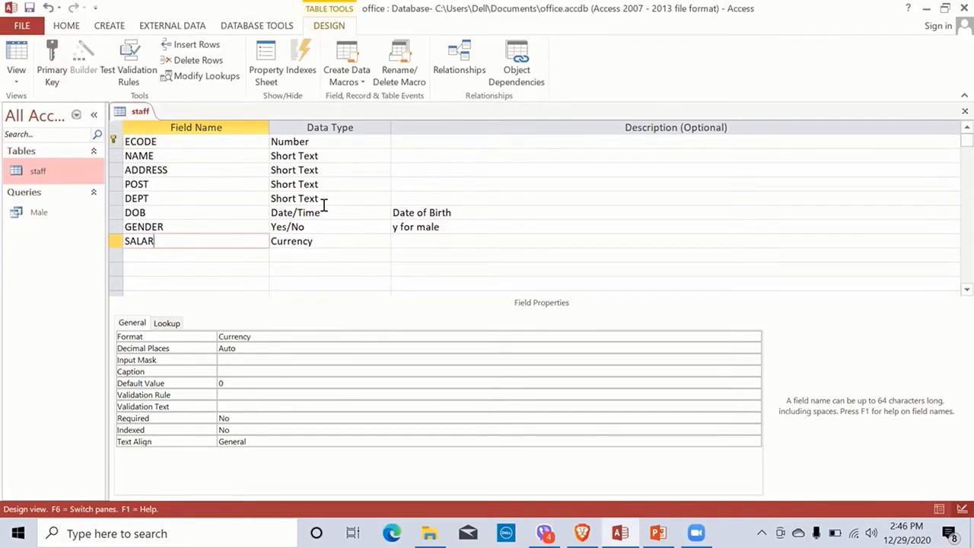
pyautogui.write('Y')
pyautogui.press('Tab')
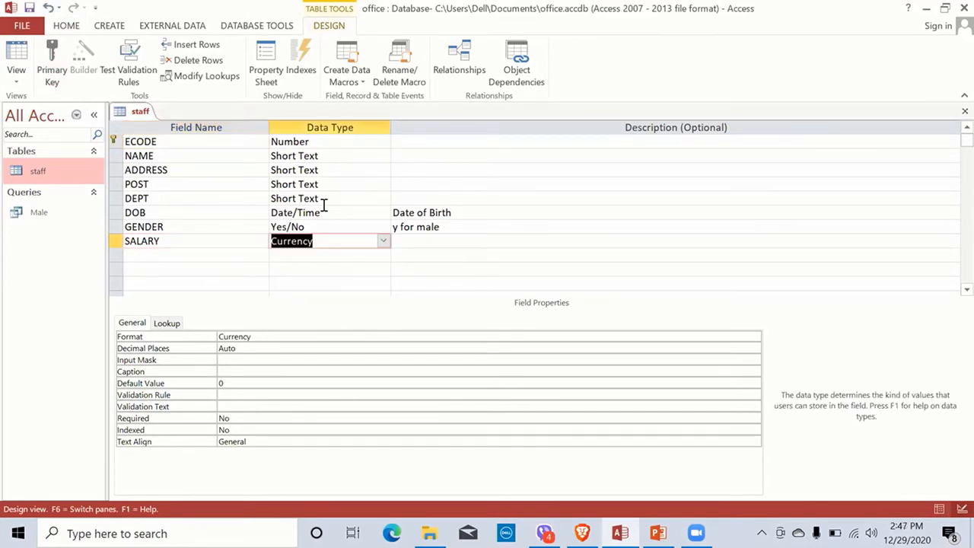
# Step: Close the staff table design, saving the SALARY change
pyautogui.doubleClick(40, 215)
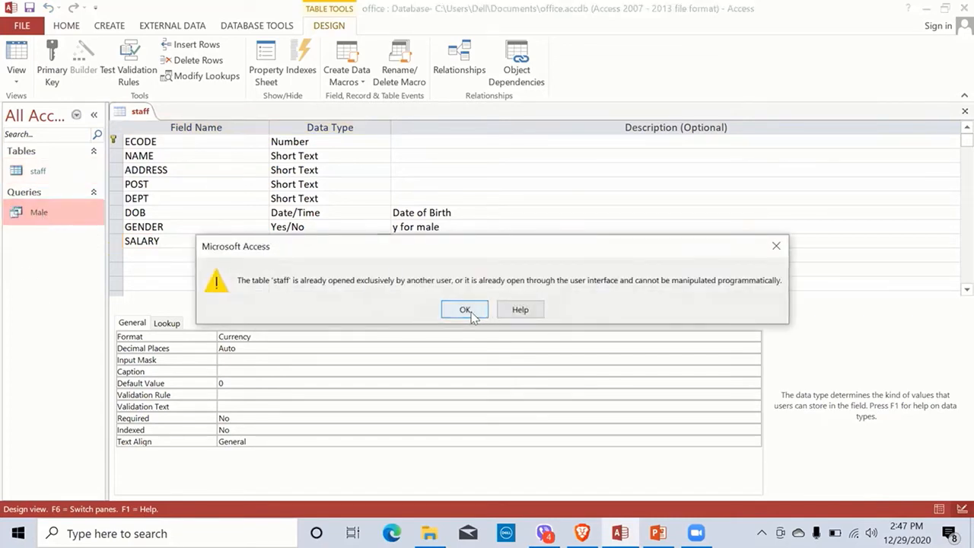
pyautogui.click(465, 310)
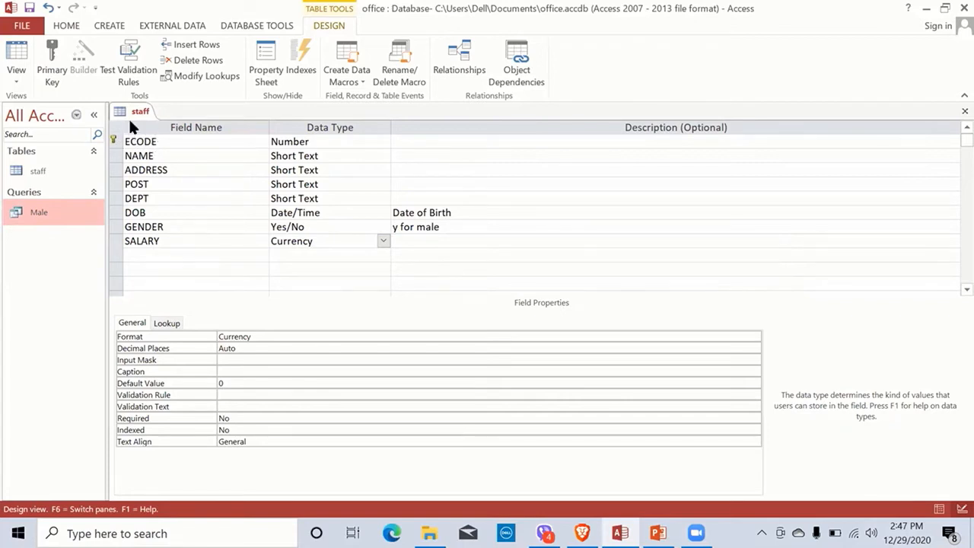
pyautogui.rightClick(138, 118)
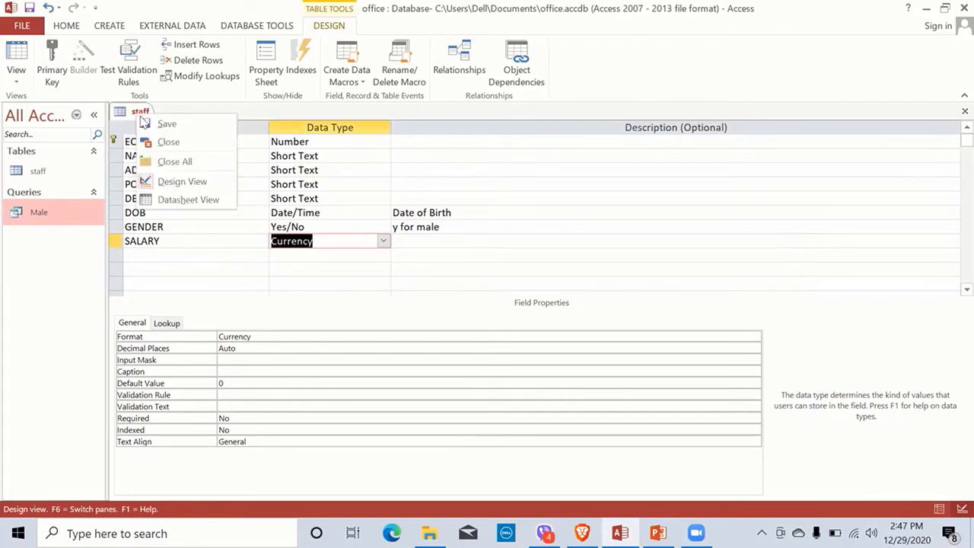
pyautogui.click(166, 143)
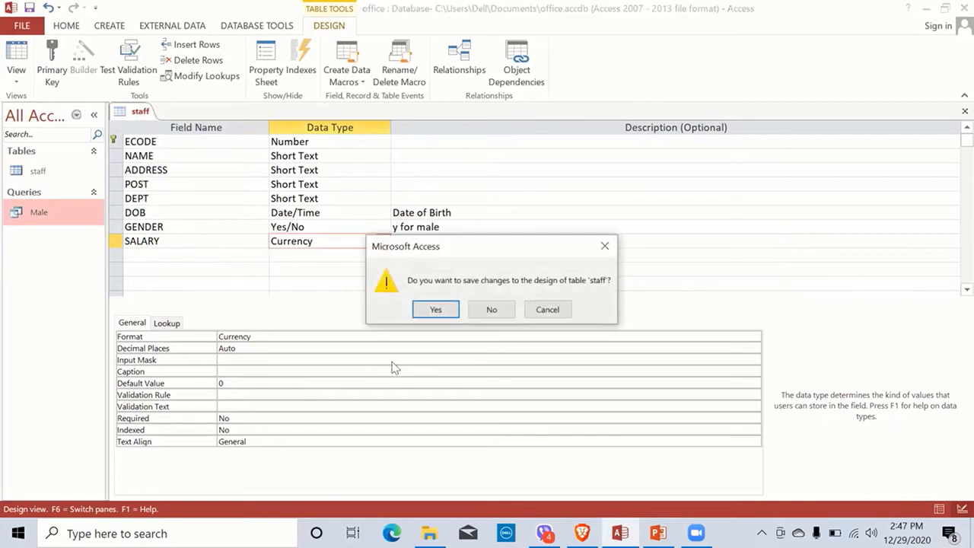
pyautogui.click(429, 301)
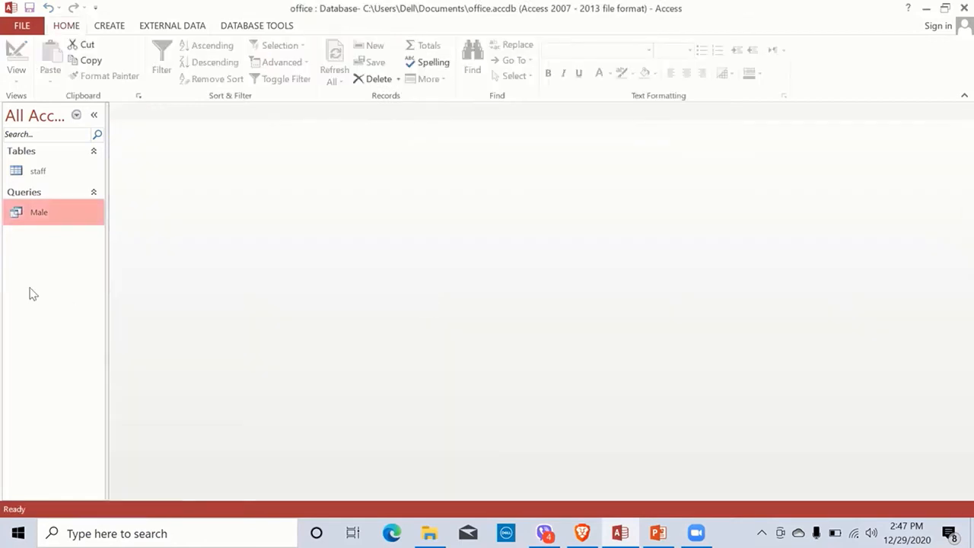
# Step: Open the Male query and the staff table, bring Male back to front, then switch to PowerPoint
pyautogui.doubleClick(36, 216)
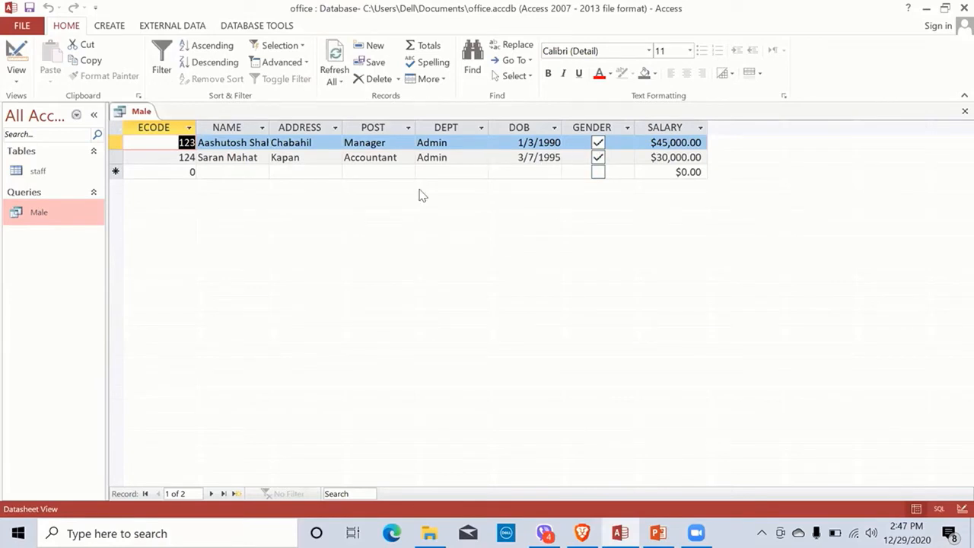
pyautogui.doubleClick(34, 173)
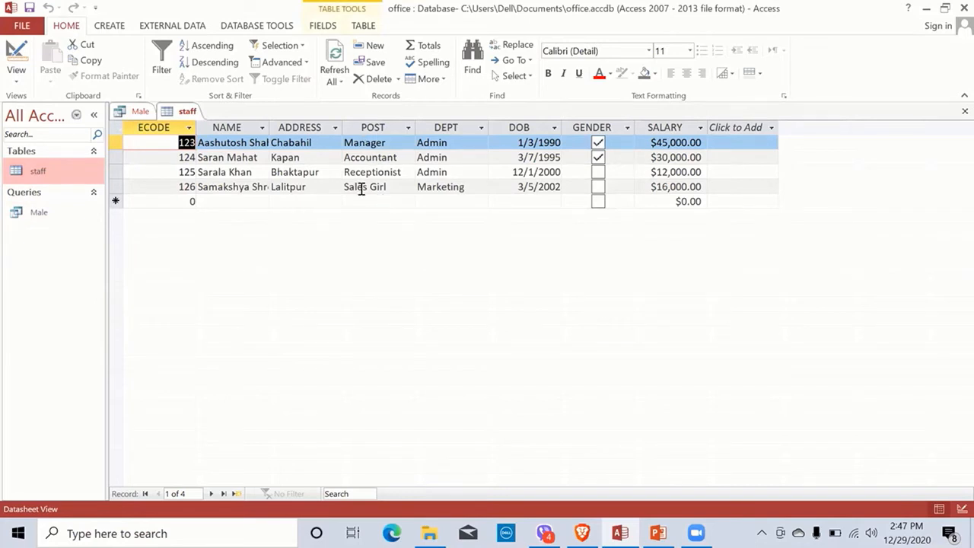
pyautogui.click(33, 222)
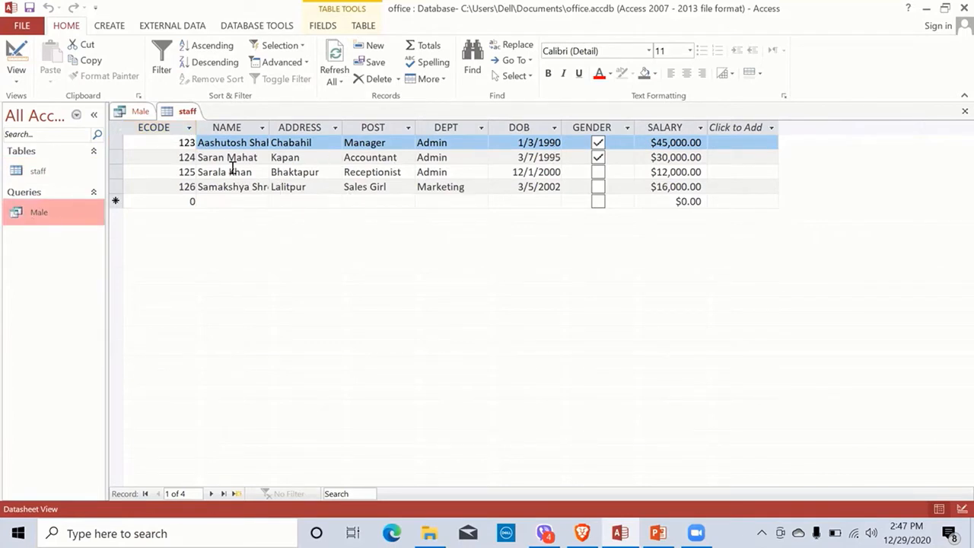
pyautogui.doubleClick(44, 218)
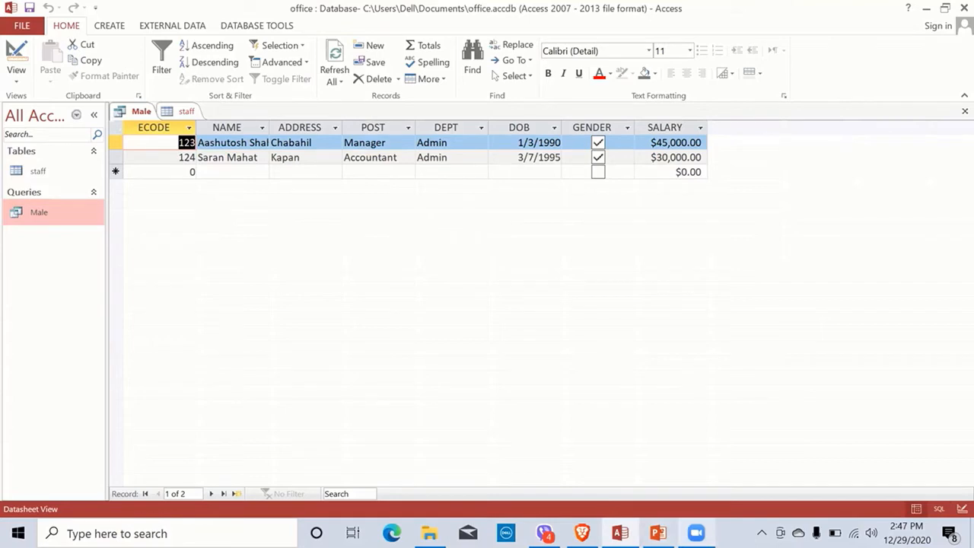
pyautogui.click(658, 532)
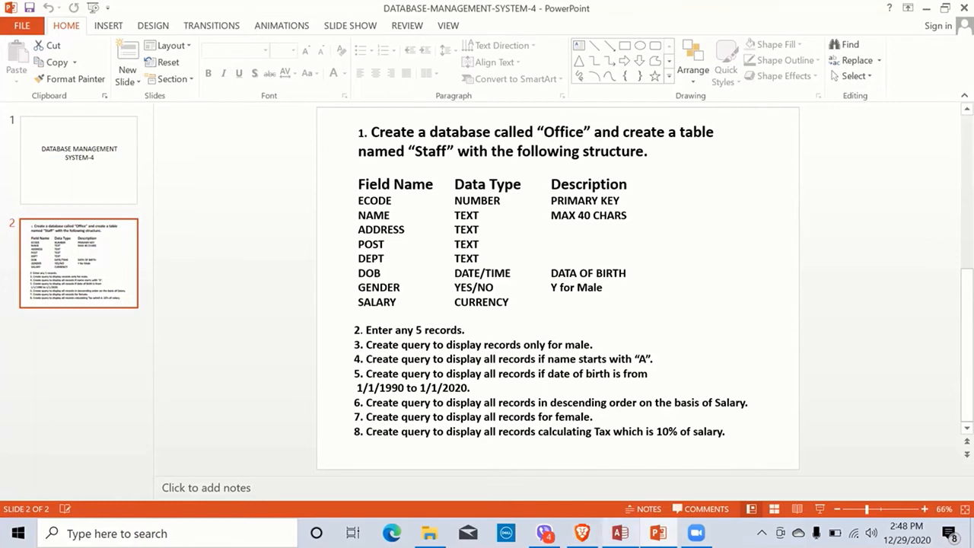
# Step: After reading task 4 on the slide, return to the Access database
pyautogui.click(620, 533)
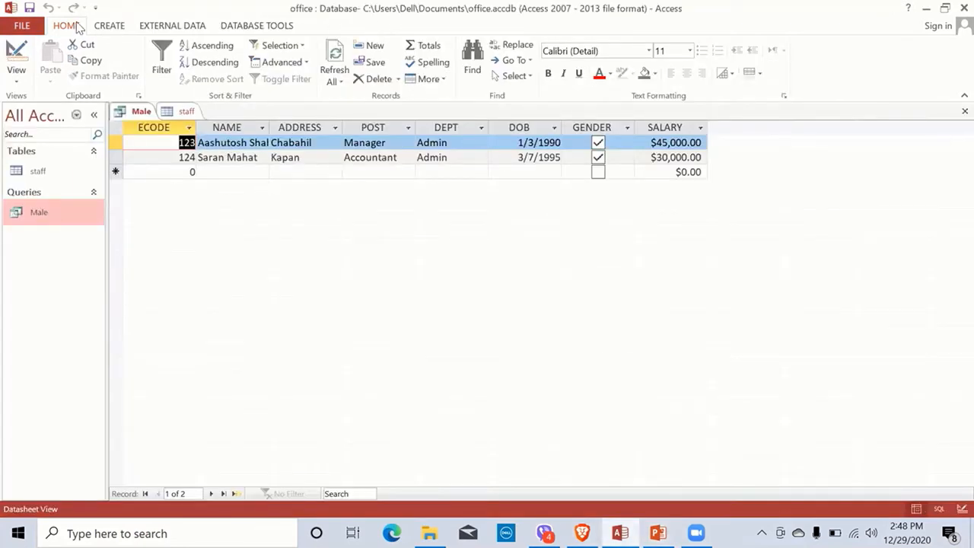
# Step: Start a new query in Design View based on the staff table
pyautogui.click(107, 28)
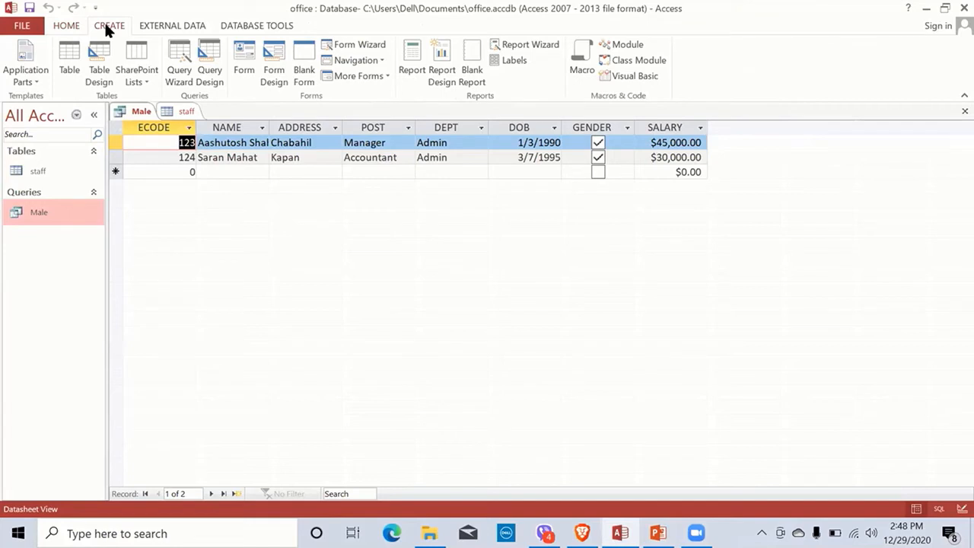
pyautogui.click(210, 76)
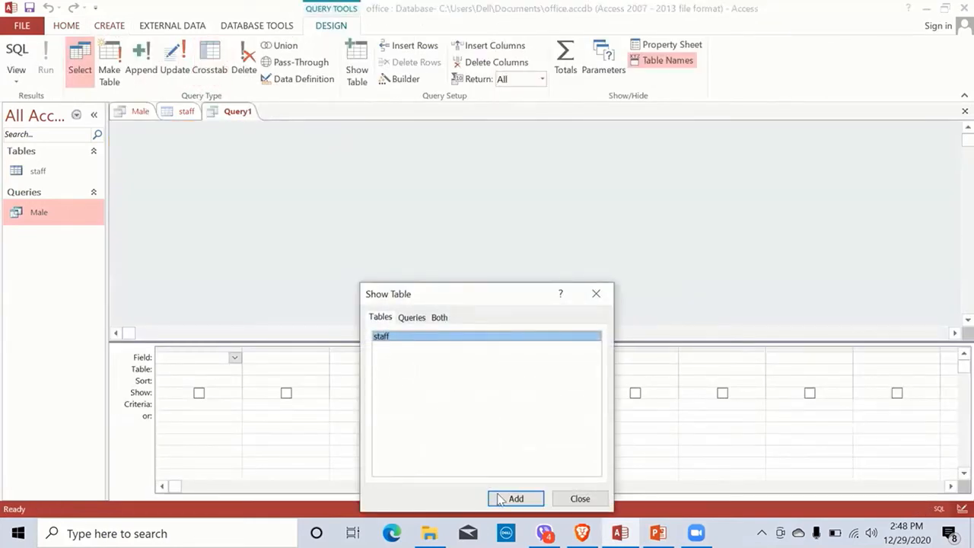
pyautogui.click(511, 499)
pyautogui.click(580, 499)
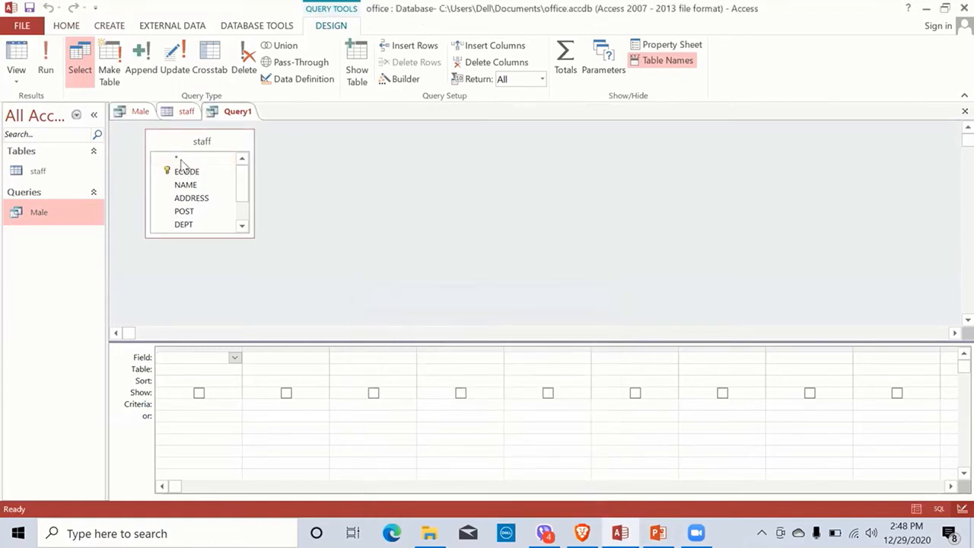
# Step: Add staff.* and NAME to the grid with criterion A* on NAME, and run it
pyautogui.moveTo(180, 159); pyautogui.dragTo(192, 357)
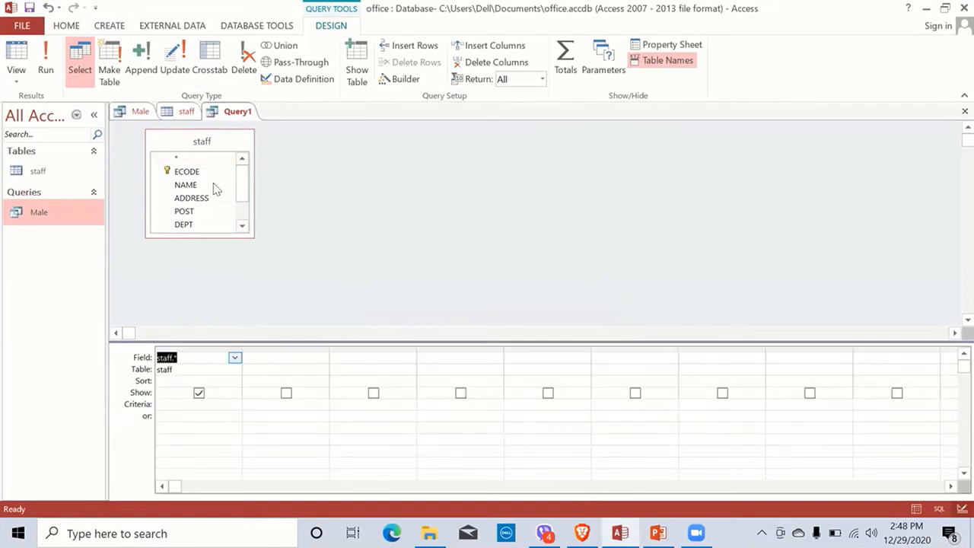
pyautogui.moveTo(194, 189); pyautogui.dragTo(280, 362)
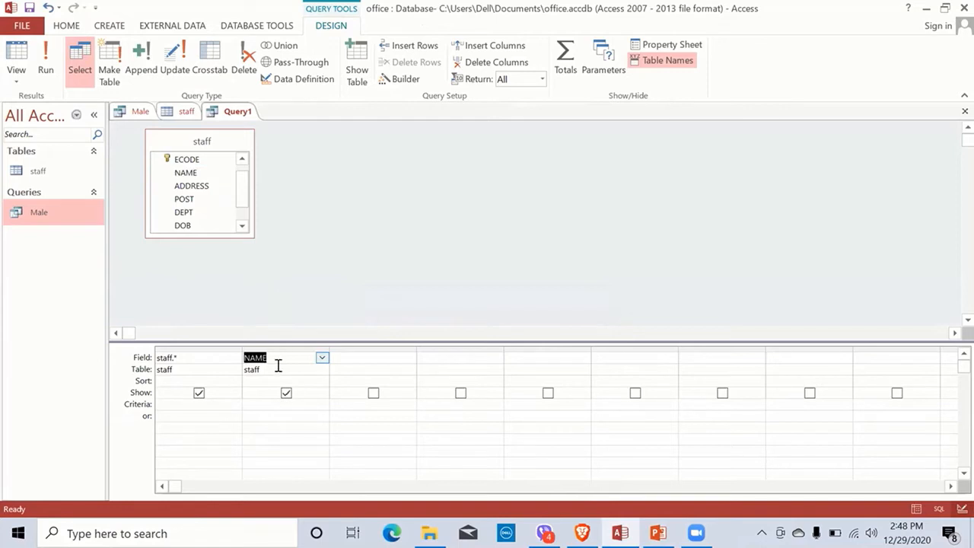
pyautogui.click(253, 394)
pyautogui.write('A')
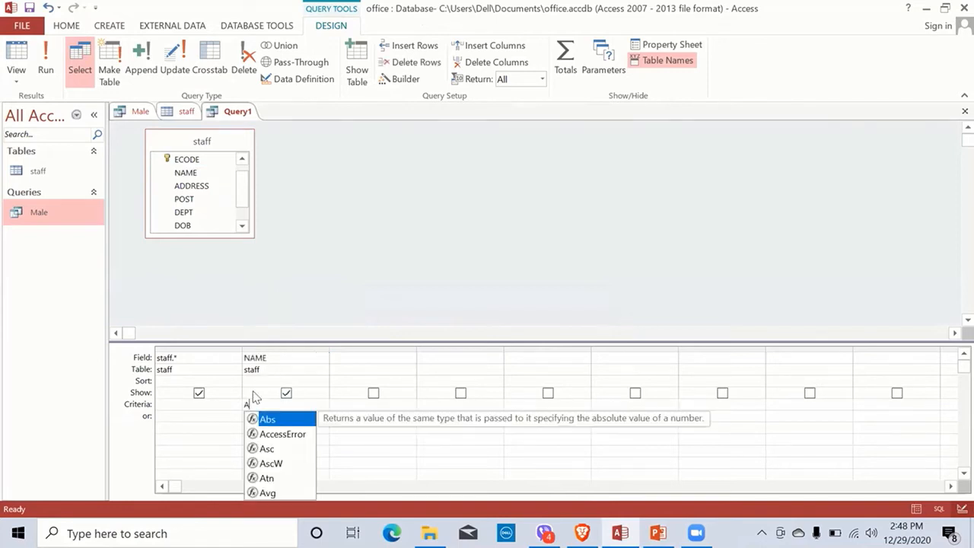
pyautogui.write('*')
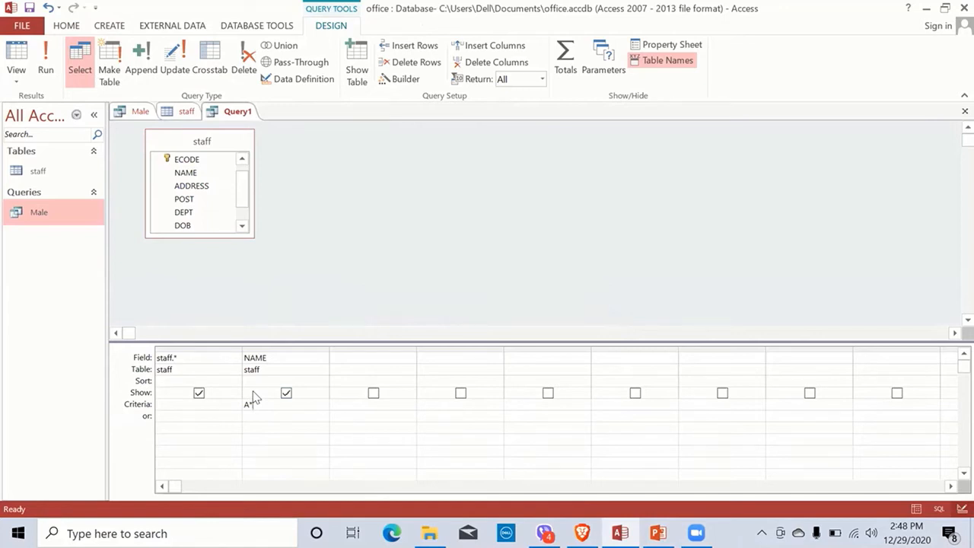
pyautogui.press('Tab')
pyautogui.click(46, 61)
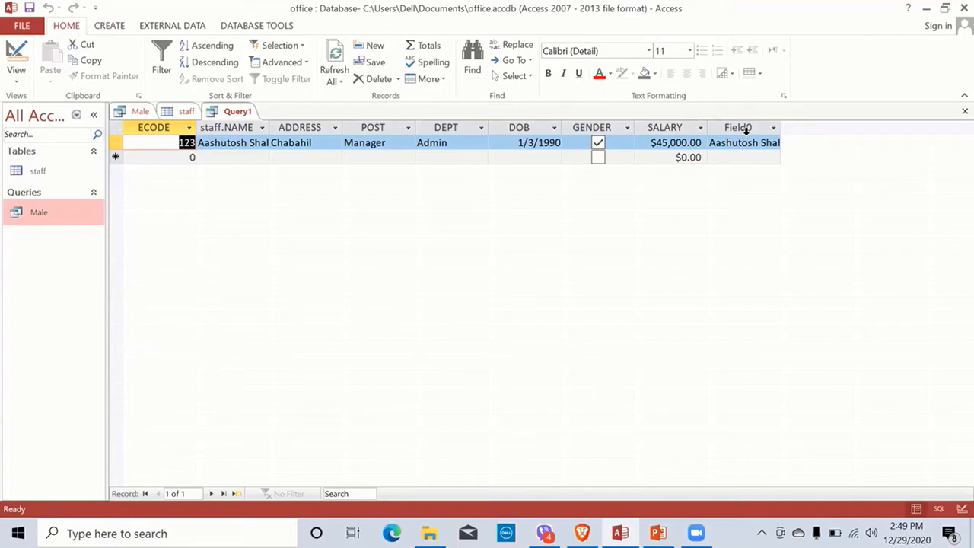
# Step: In Design View, hide the duplicate NAME column and rerun the query
pyautogui.click(13, 63)
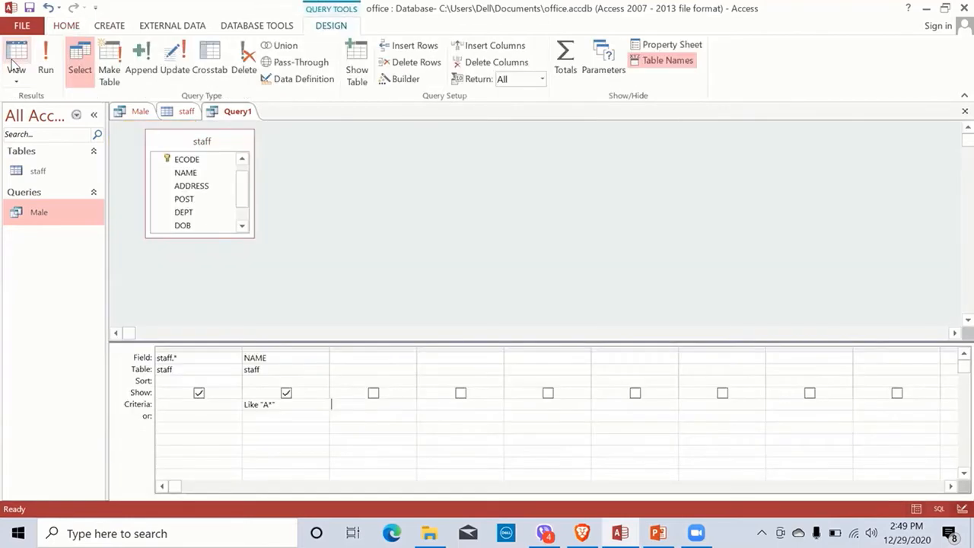
pyautogui.click(199, 392)
pyautogui.click(288, 395)
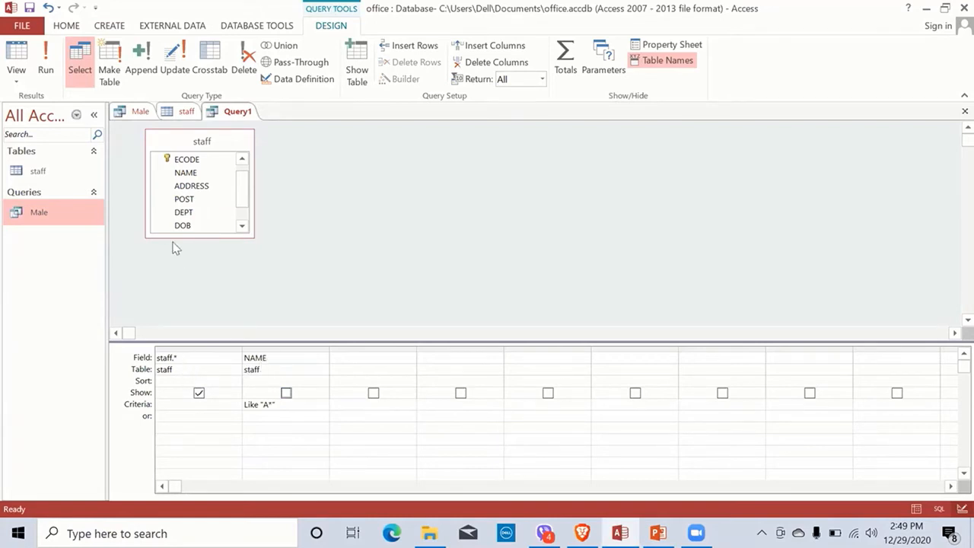
pyautogui.click(46, 70)
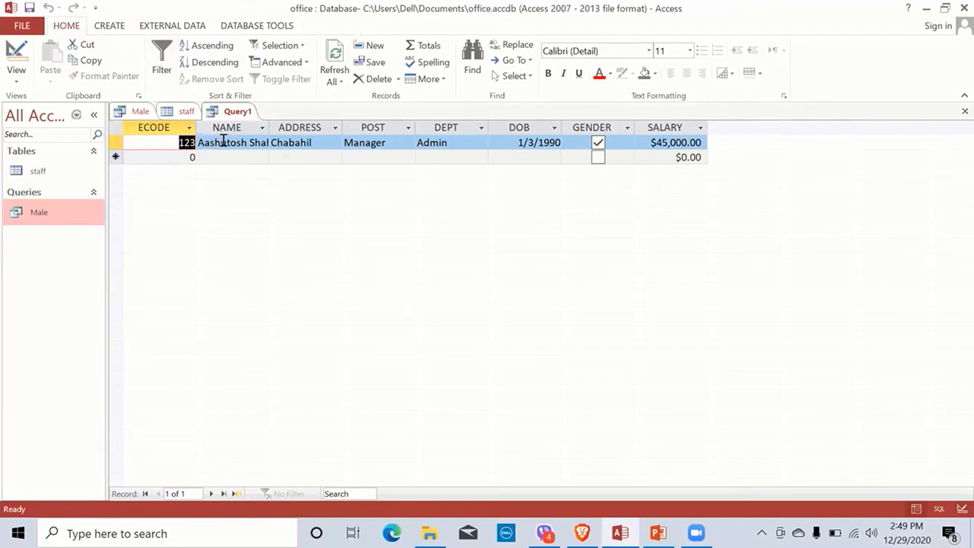
# Step: Save the query as 'Starting with A'
pyautogui.hotkey('ctrl', 's')
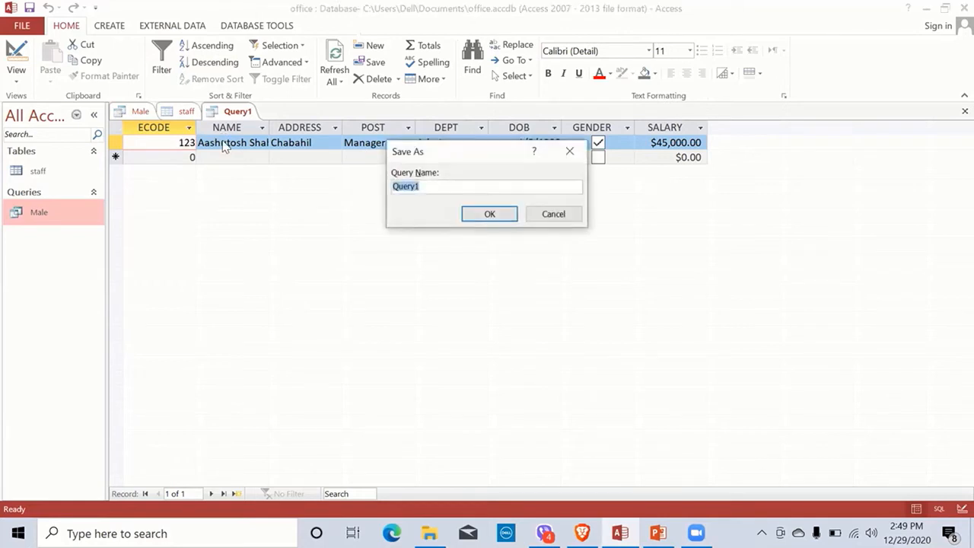
pyautogui.write('Stariti=')
pyautogui.press('BackSpace')
pyautogui.press('BackSpace')
pyautogui.press('BackSpace')
pyautogui.press('BackSpace')
pyautogui.write('ting with')
pyautogui.write(' A')
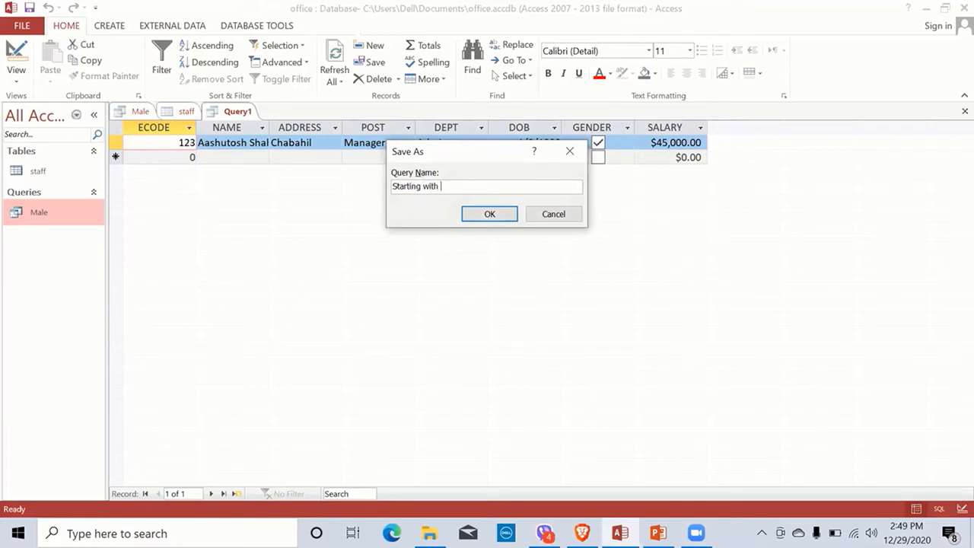
pyautogui.press('Return')
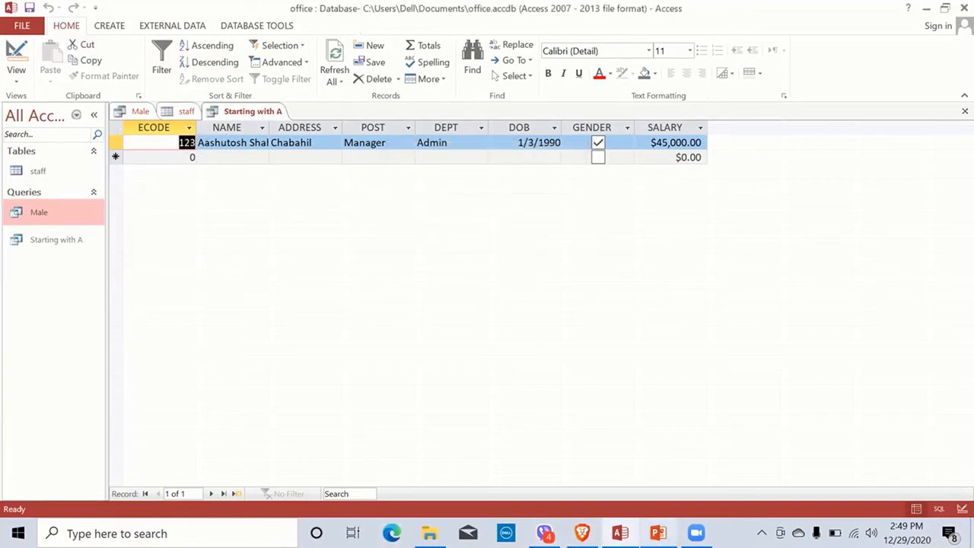
# Step: After checking the task slide, close the Starting with A query and the staff table tabs
pyautogui.click(658, 533)
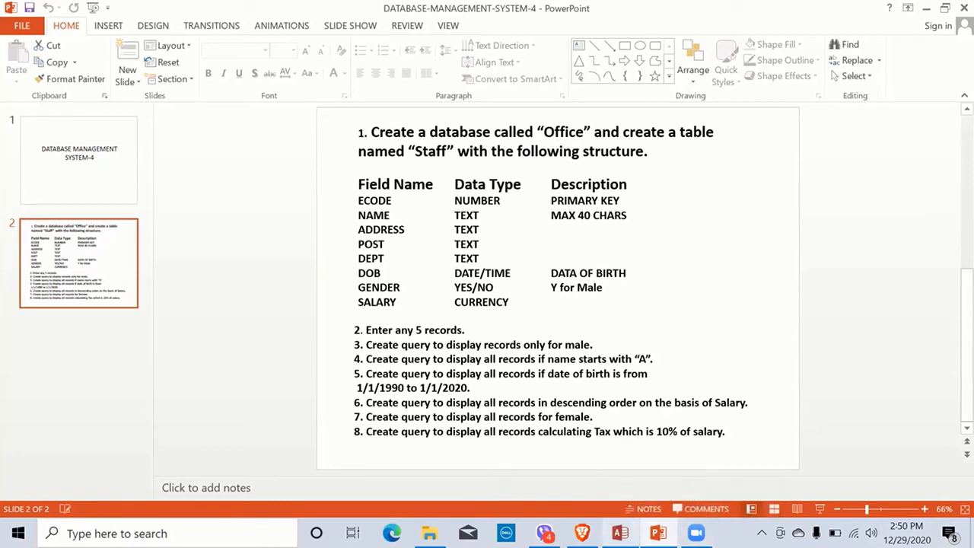
pyautogui.hotkey('alt', 'Tab')
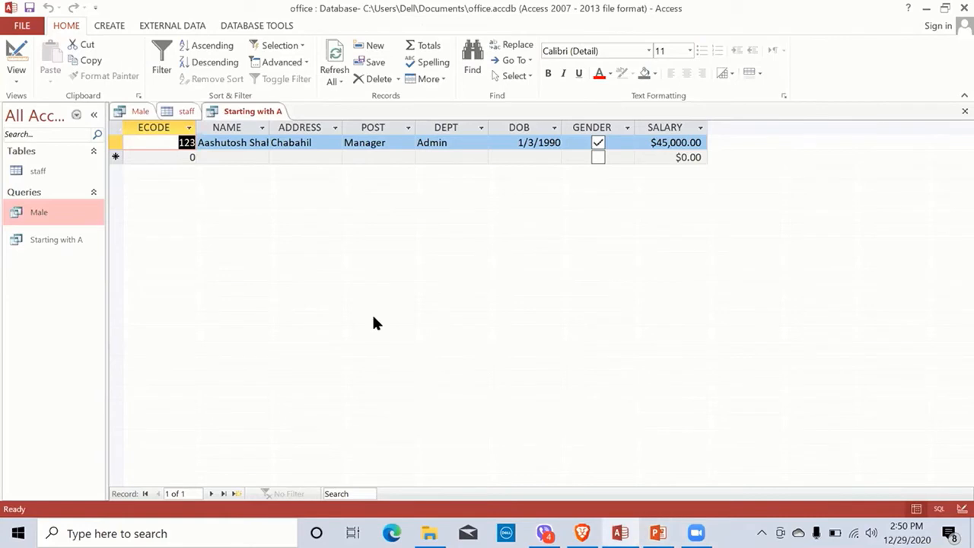
pyautogui.rightClick(228, 114)
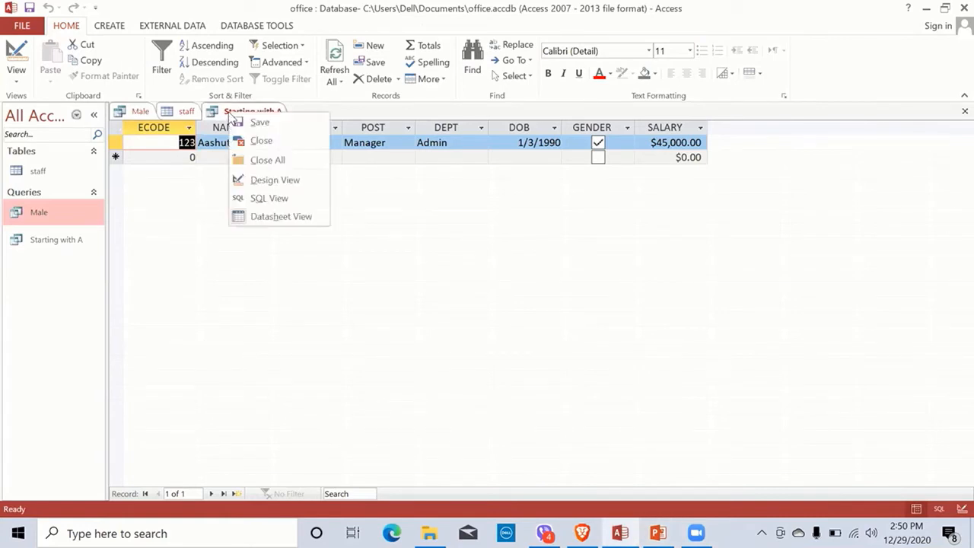
pyautogui.click(258, 141)
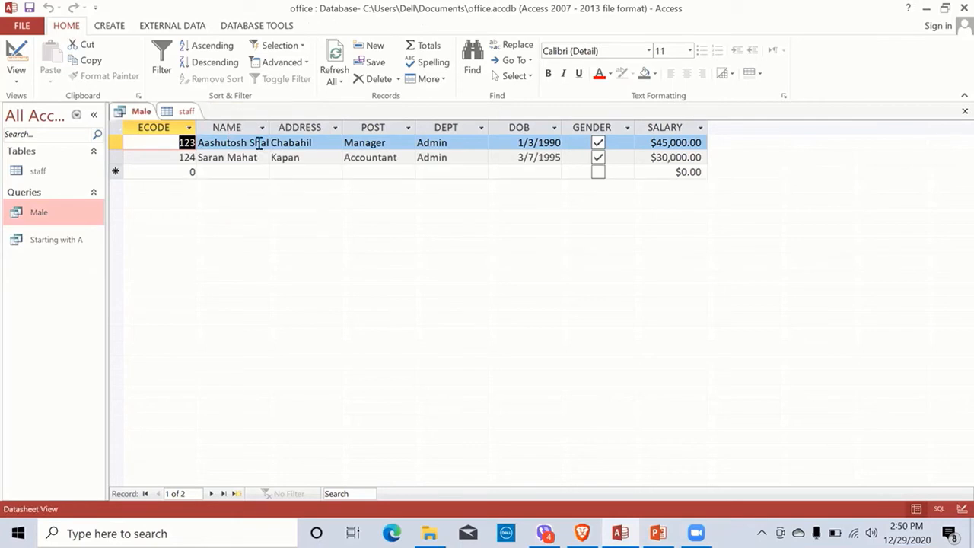
pyautogui.rightClick(183, 111)
pyautogui.click(210, 139)
pyautogui.click(108, 27)
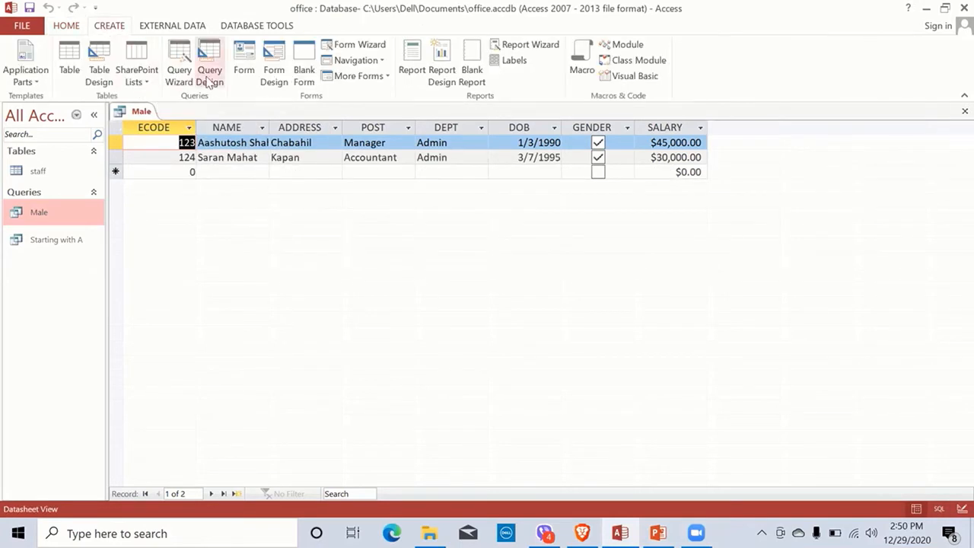
# Step: Start a new design query on staff and add all staff fields (staff.*)
pyautogui.click(209, 76)
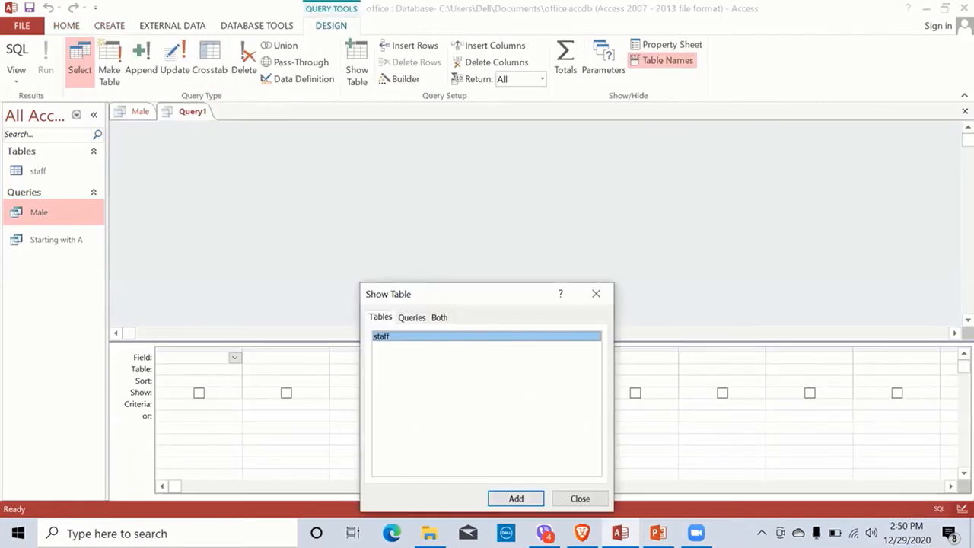
pyautogui.click(511, 499)
pyautogui.click(576, 499)
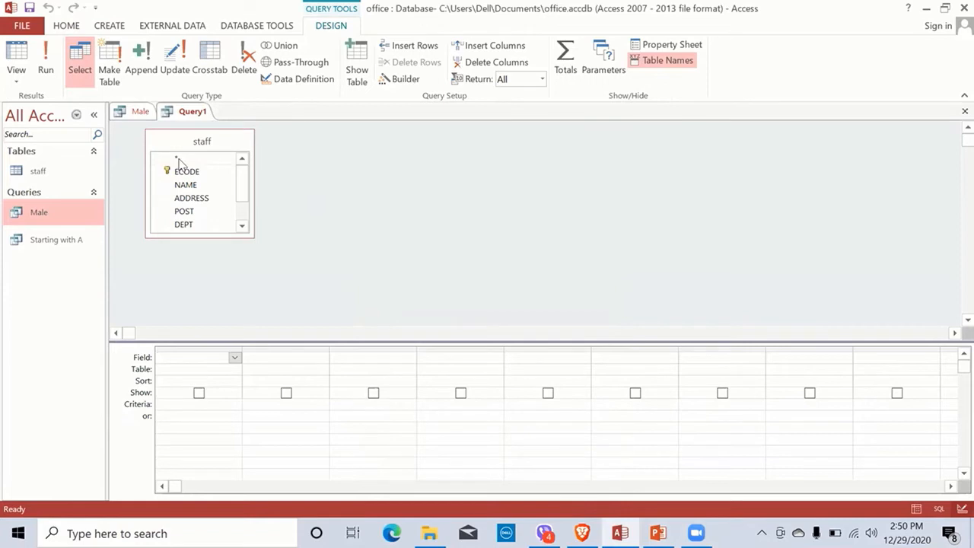
pyautogui.moveTo(180, 162); pyautogui.dragTo(187, 360)
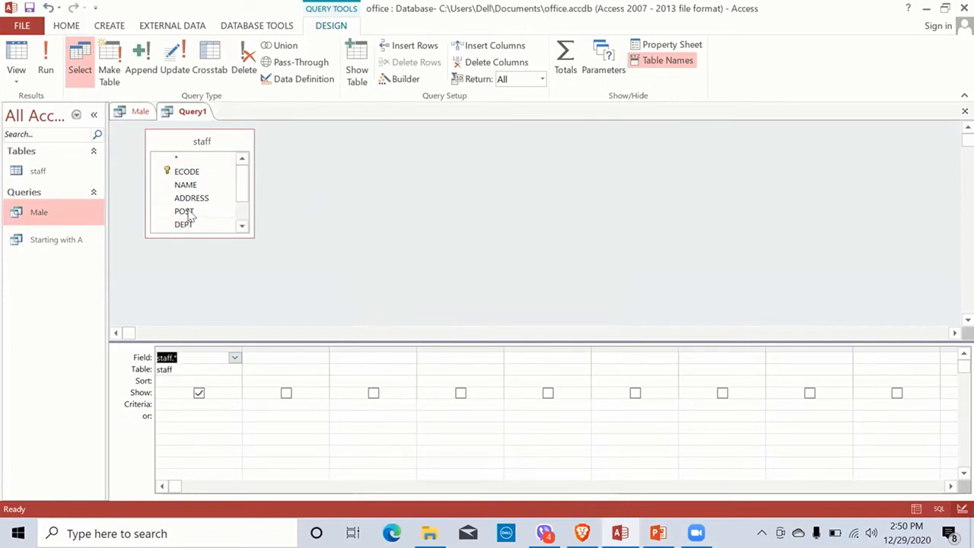
# Step: Add DOB as a hidden second column, then bring up the PowerPoint task slide
pyautogui.moveTo(241, 185); pyautogui.dragTo(243, 201)
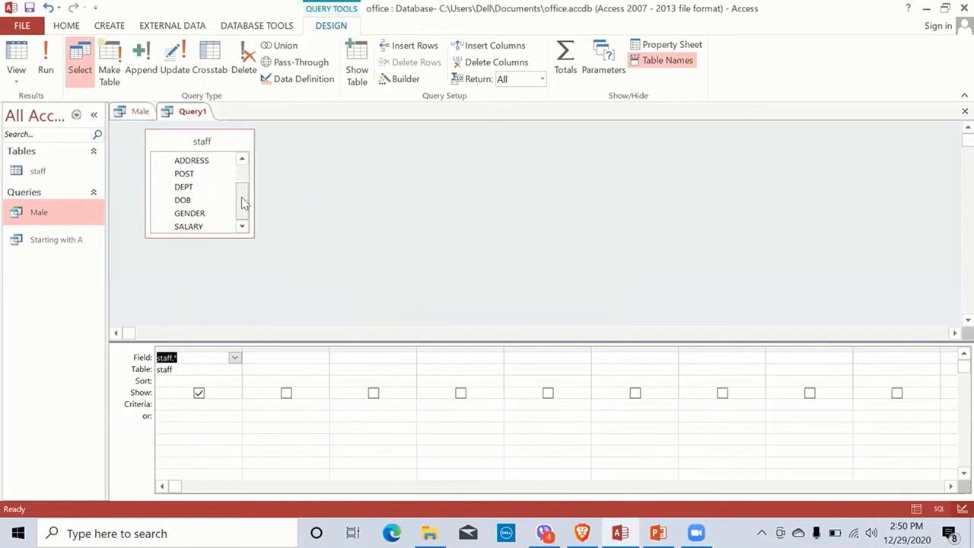
pyautogui.doubleClick(183, 200)
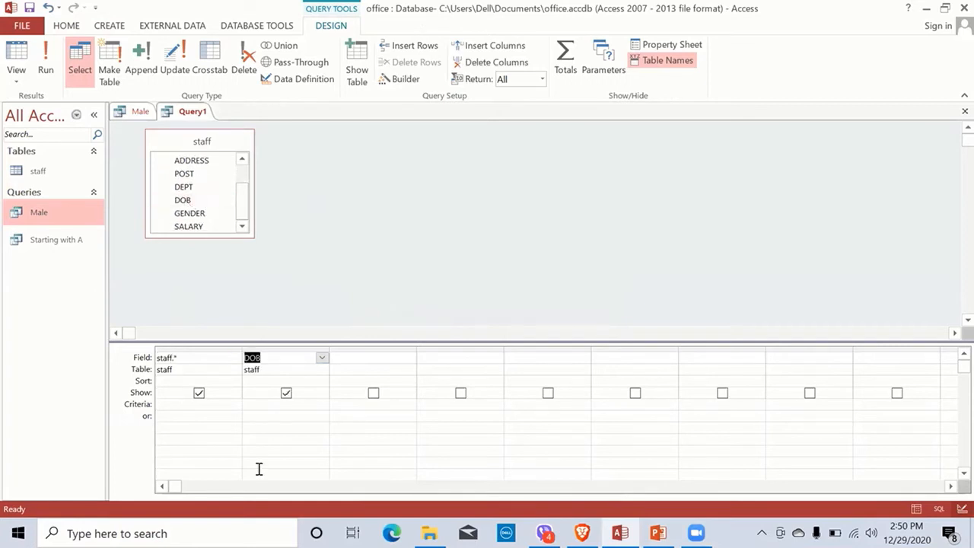
pyautogui.click(286, 393)
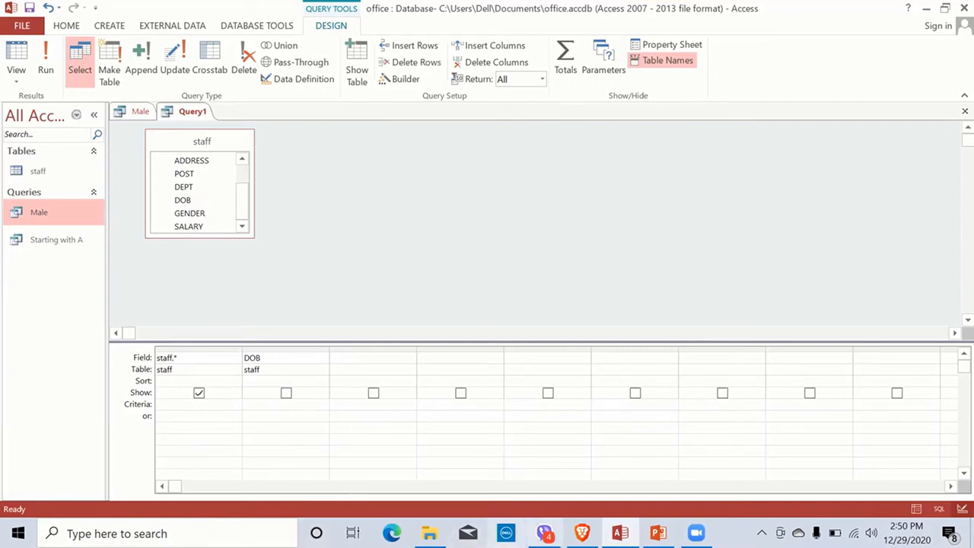
pyautogui.click(582, 533)
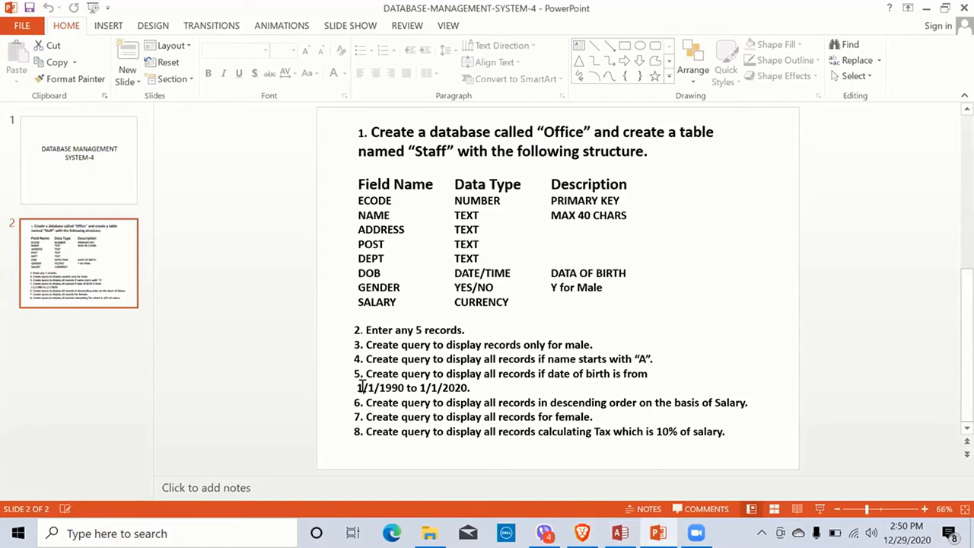
# Step: Copy the start date 1/1/1990 from task 5 and return to Access
pyautogui.moveTo(358, 387); pyautogui.dragTo(404, 388)
pyautogui.hotkey('ctrl', 'c')
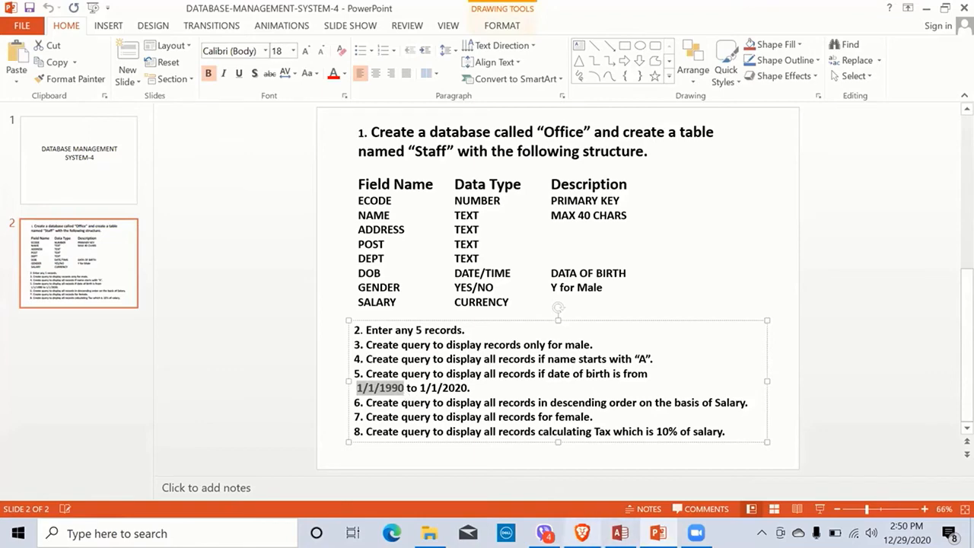
pyautogui.click(620, 532)
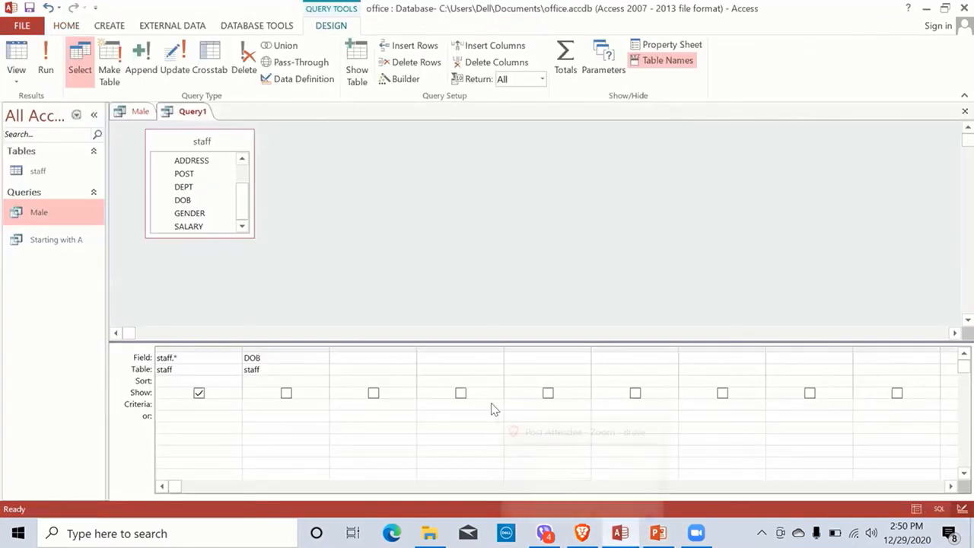
# Step: Preview the new query's datasheet, compare it with the Male query, and return to Design View
pyautogui.hotkey('ctrl', '.')
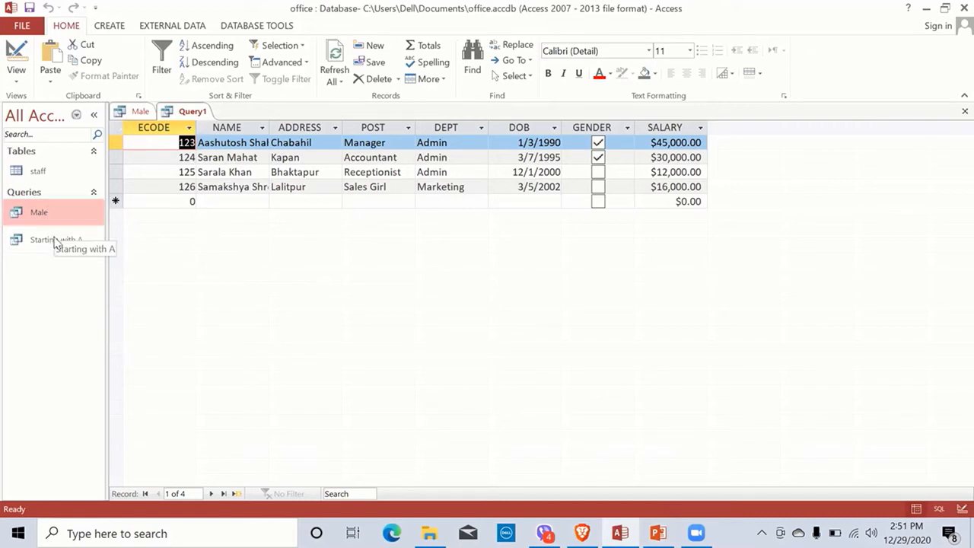
pyautogui.click(132, 113)
pyautogui.click(191, 111)
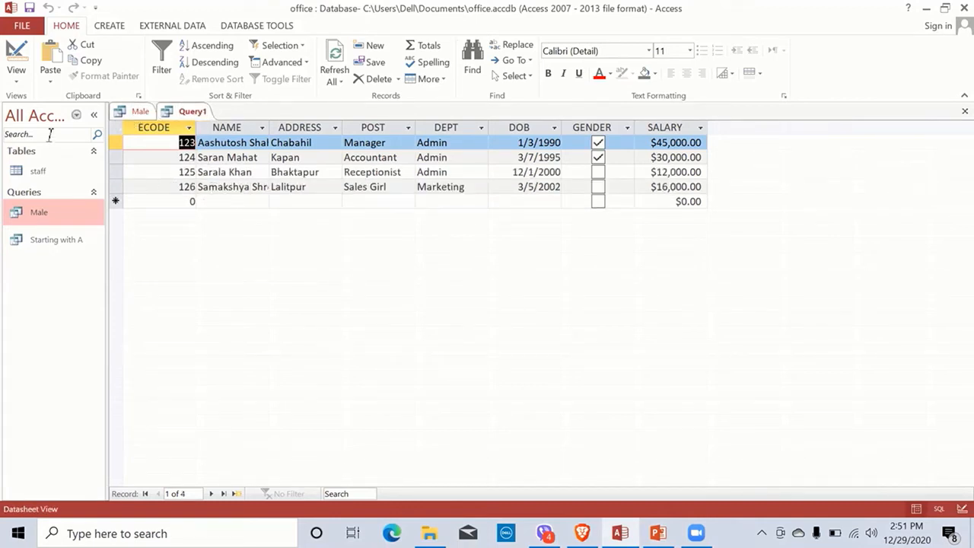
pyautogui.click(21, 60)
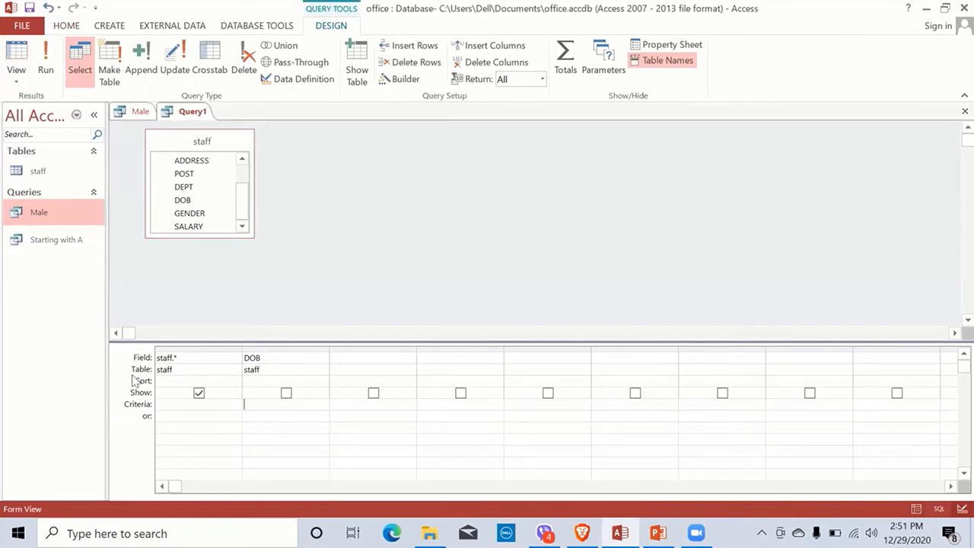
# Step: Type '>1/1/1990 and <' as the start of the DOB criterion
pyautogui.write('>1/1/1990 an')
pyautogui.press('BackSpace')
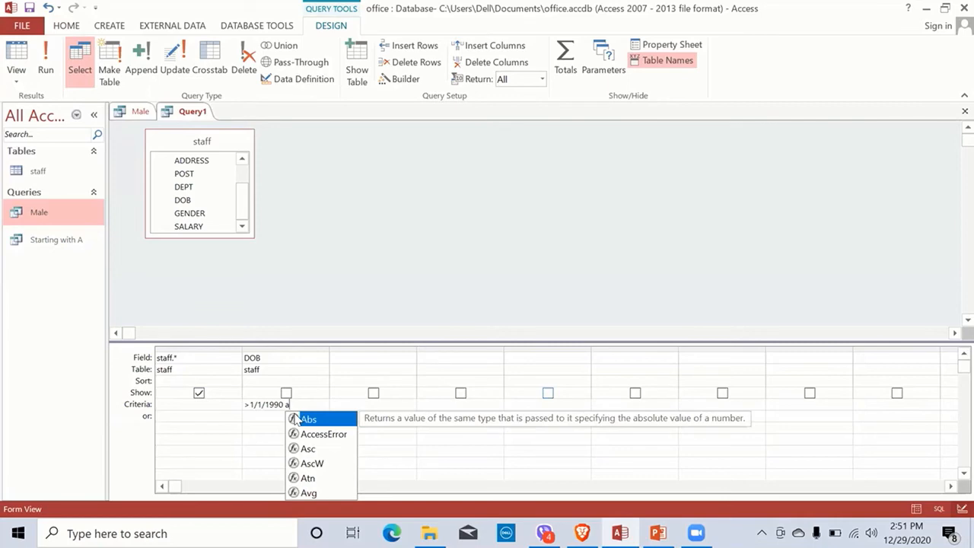
pyautogui.write('nd ')
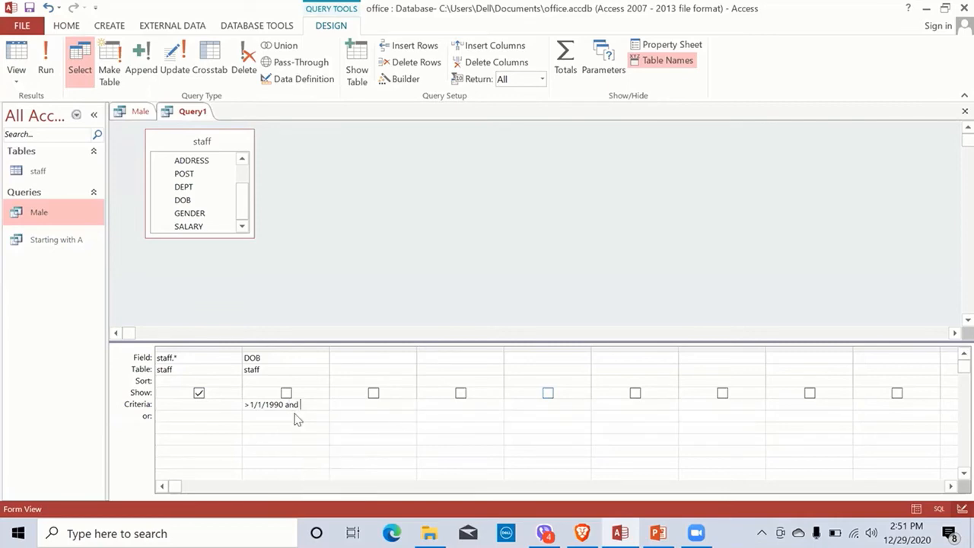
pyautogui.write('<')
# Step: Select the end date 1/1/2020 in task 5 on the slide, then switch back to Access
pyautogui.click(658, 532)
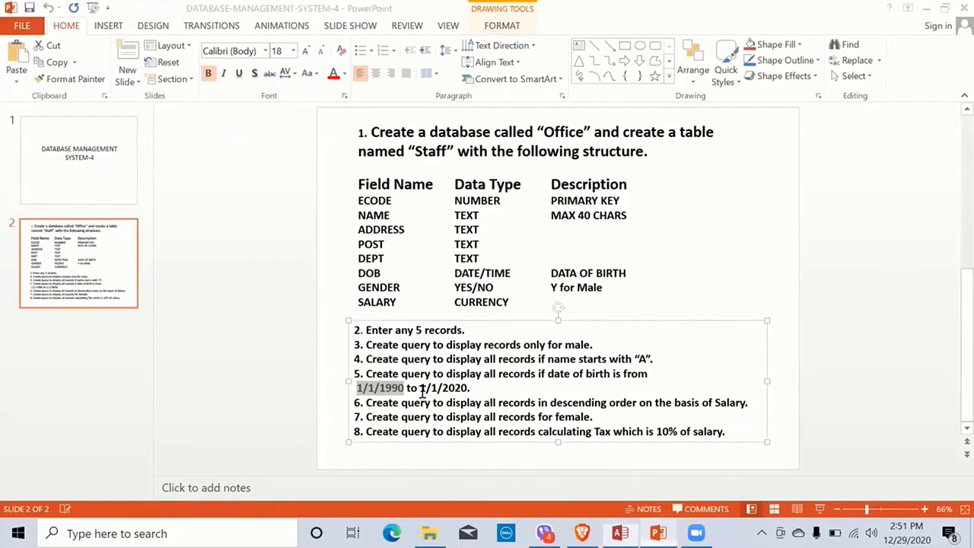
pyautogui.moveTo(420, 388); pyautogui.dragTo(470, 388)
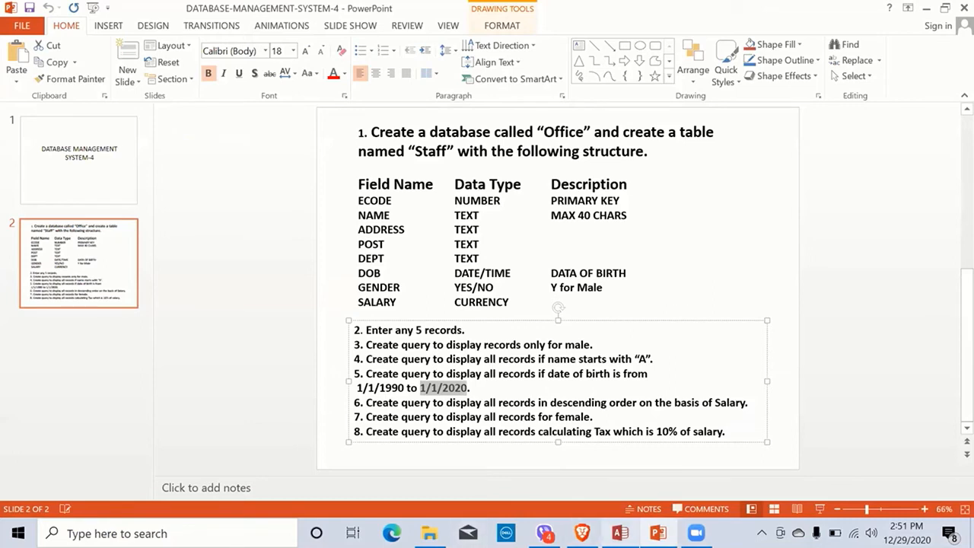
pyautogui.hotkey('alt', 'Tab')
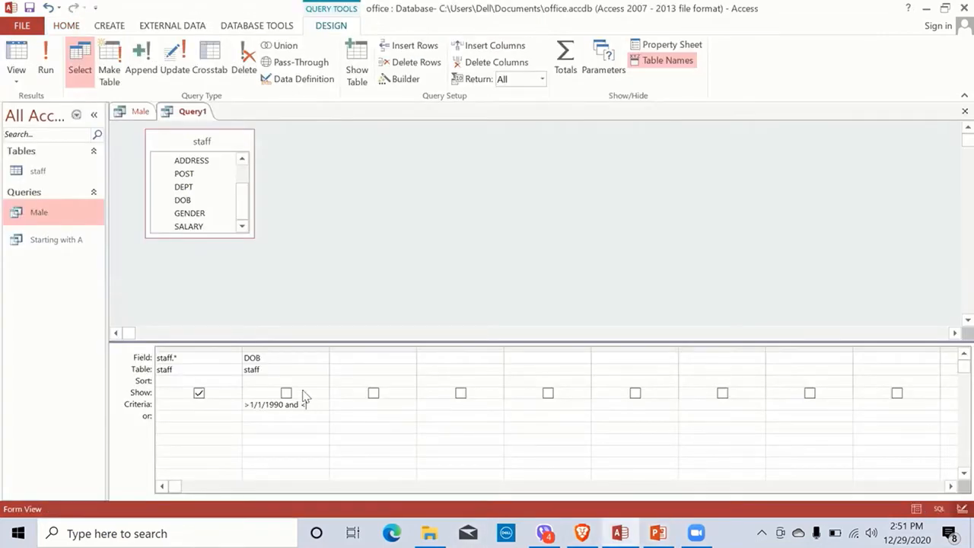
# Step: Paste 1/1/2020 to complete the DOB criterion, run the query, and return to Design View
pyautogui.hotkey('ctrl', 'v')
pyautogui.press('Return')
pyautogui.click(47, 67)
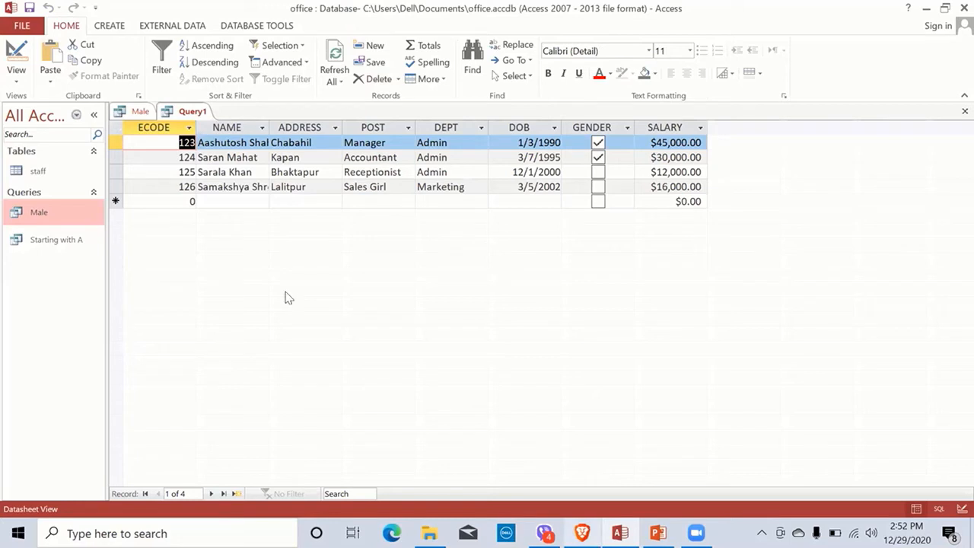
pyautogui.click(16, 59)
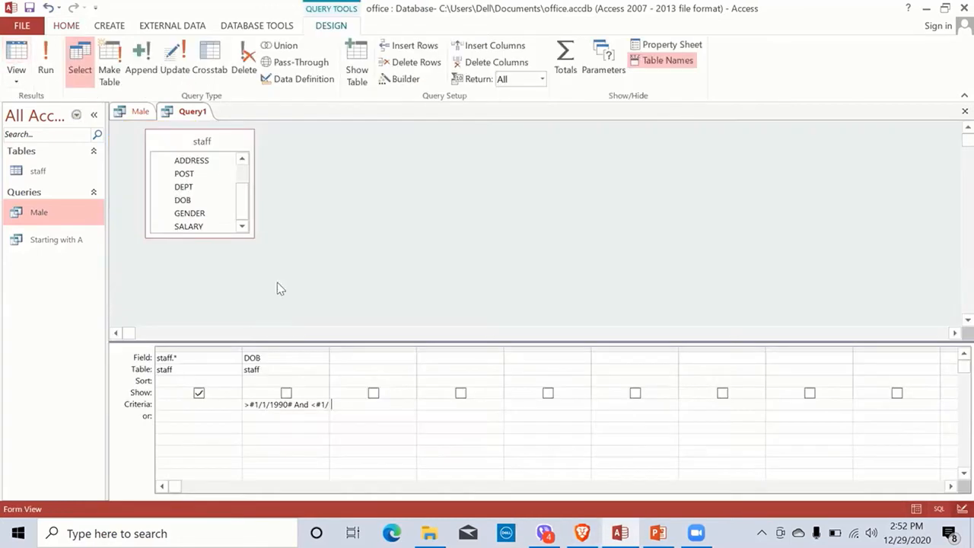
# Step: Change the DOB criterion's start year from 1990 to 1995, giving >#1/1/1995# And <#1/1/2020#
pyautogui.doubleClick(329, 350)
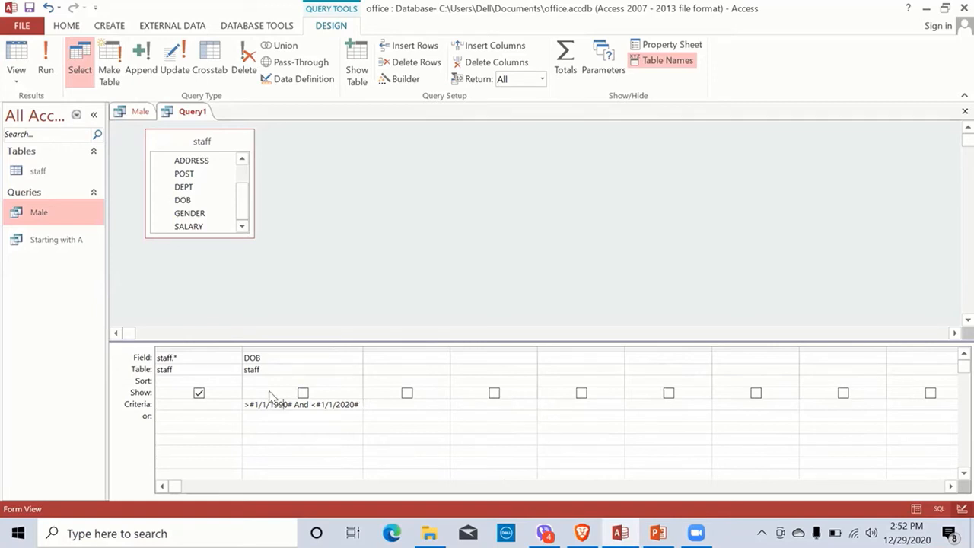
pyautogui.press('BackSpace')
pyautogui.write('5')
# Step: Save the birth-date query under the name DOB
pyautogui.hotkey('ctrl', 's')
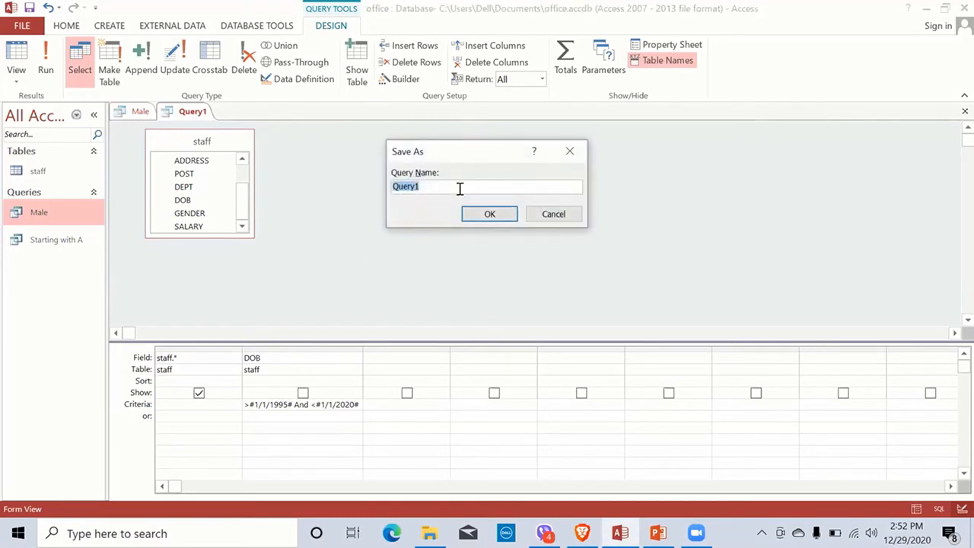
pyautogui.write('b')
pyautogui.press('BackSpace')
pyautogui.write('dob')
pyautogui.press('BackSpace')
pyautogui.press('BackSpace')
pyautogui.press('BackSpace')
pyautogui.write('DOB')
pyautogui.press('Return')
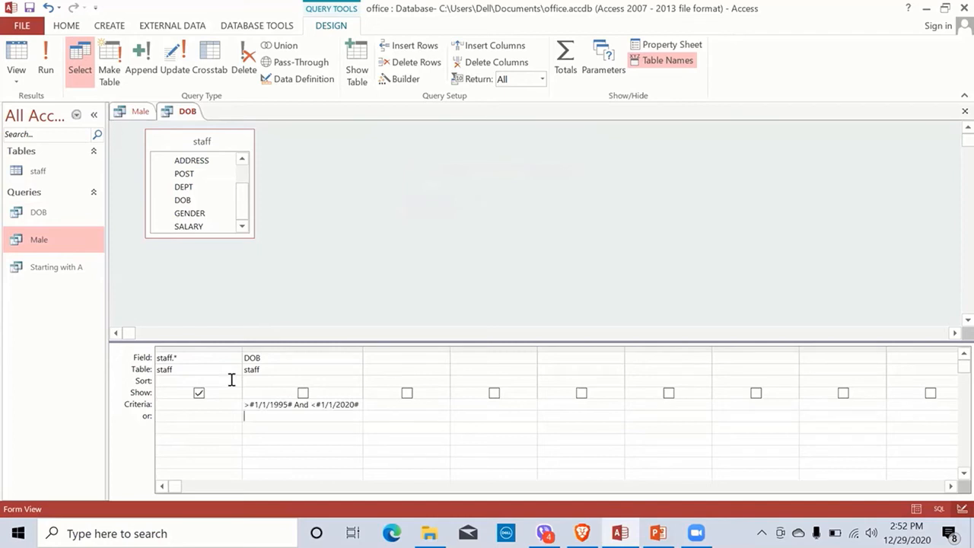
# Step: Run the DOB query to confirm its three records, then compare the end date with the task slide
pyautogui.click(46, 64)
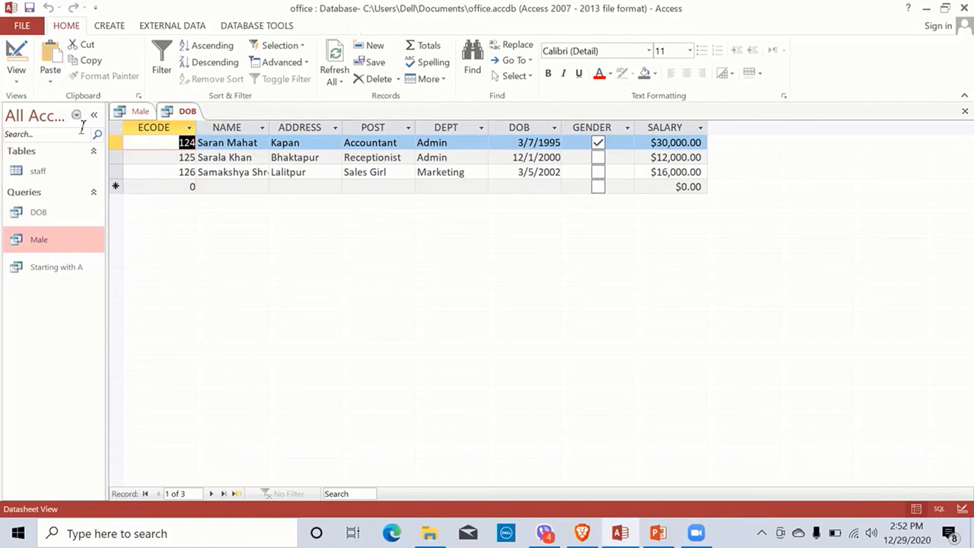
pyautogui.click(20, 62)
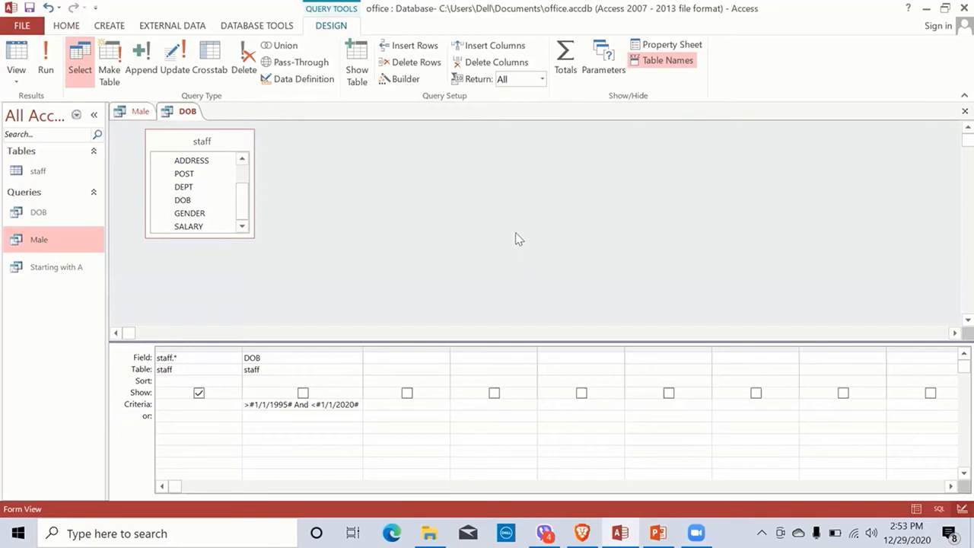
pyautogui.click(658, 532)
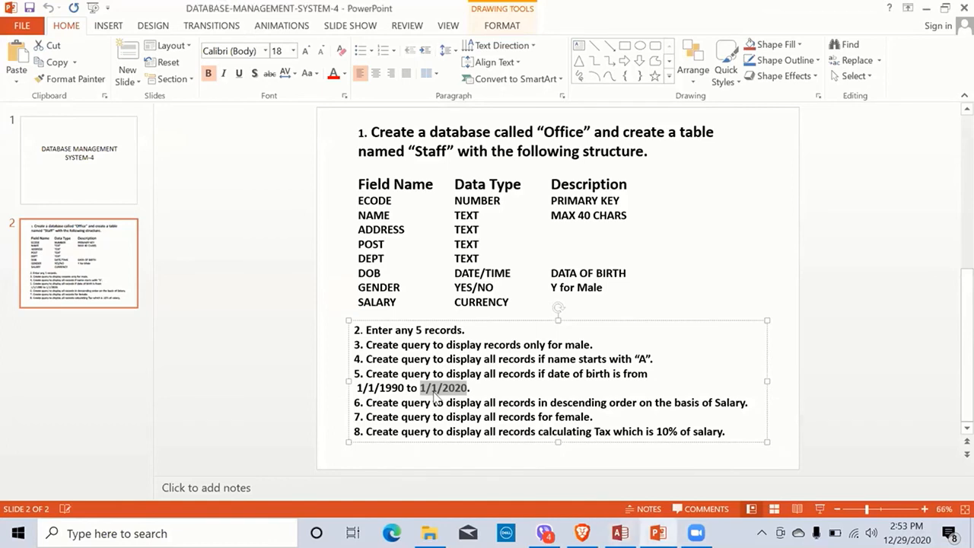
pyautogui.click(620, 532)
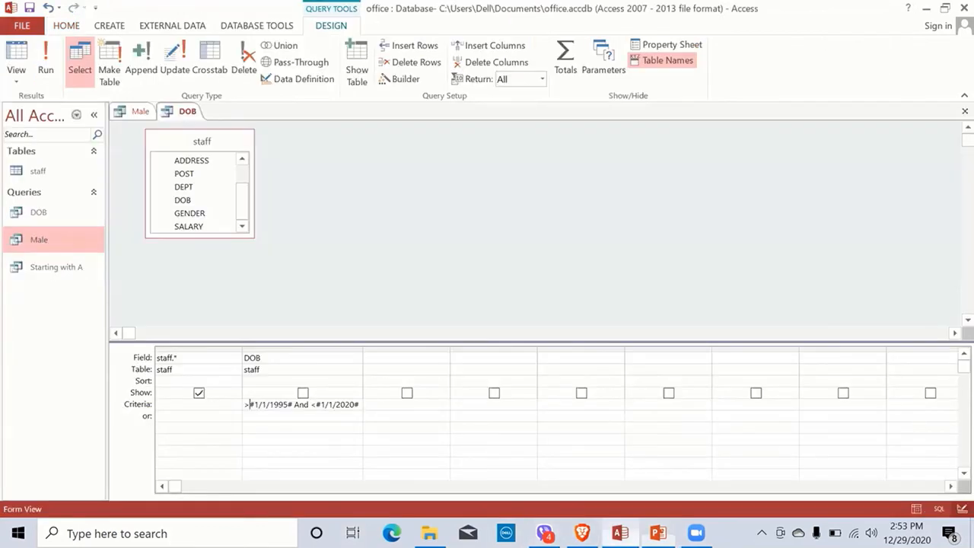
pyautogui.click(658, 532)
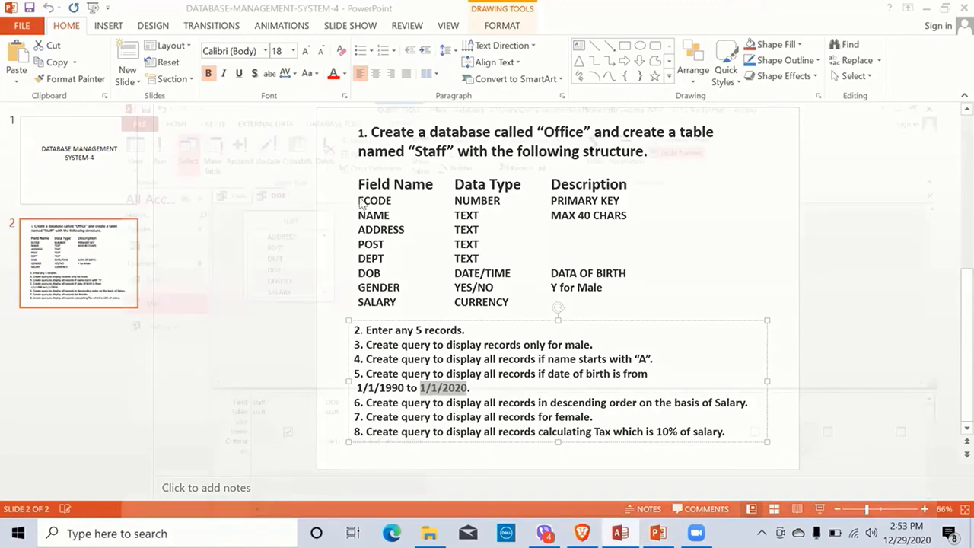
pyautogui.hotkey('alt', 'Tab')
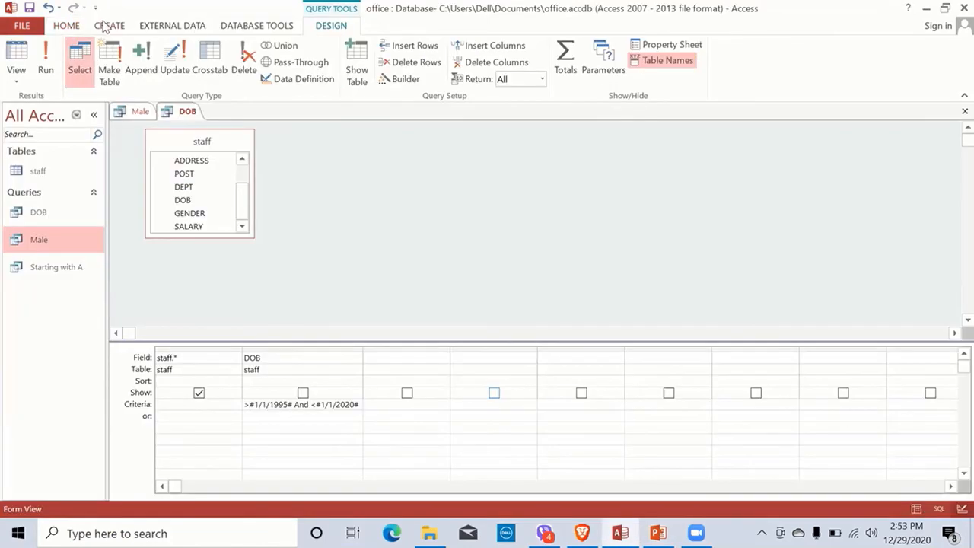
pyautogui.click(108, 25)
# Step: Build a new design query on the staff table with all fields plus a hidden SALARY column
pyautogui.click(210, 76)
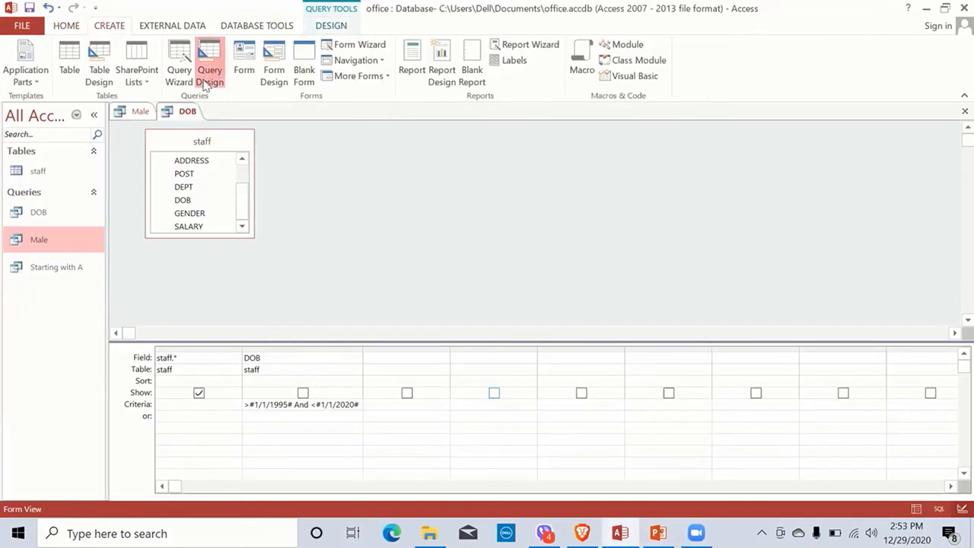
pyautogui.click(515, 499)
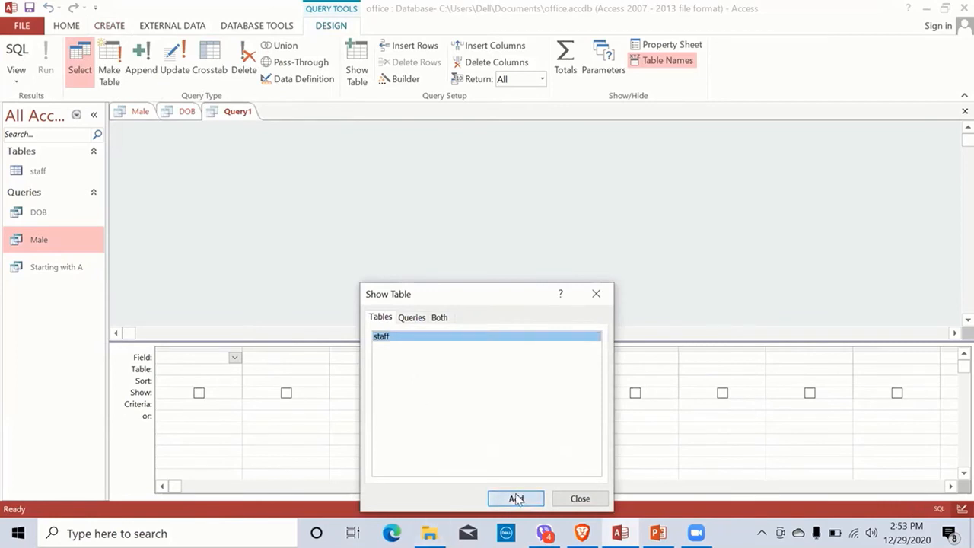
pyautogui.click(578, 499)
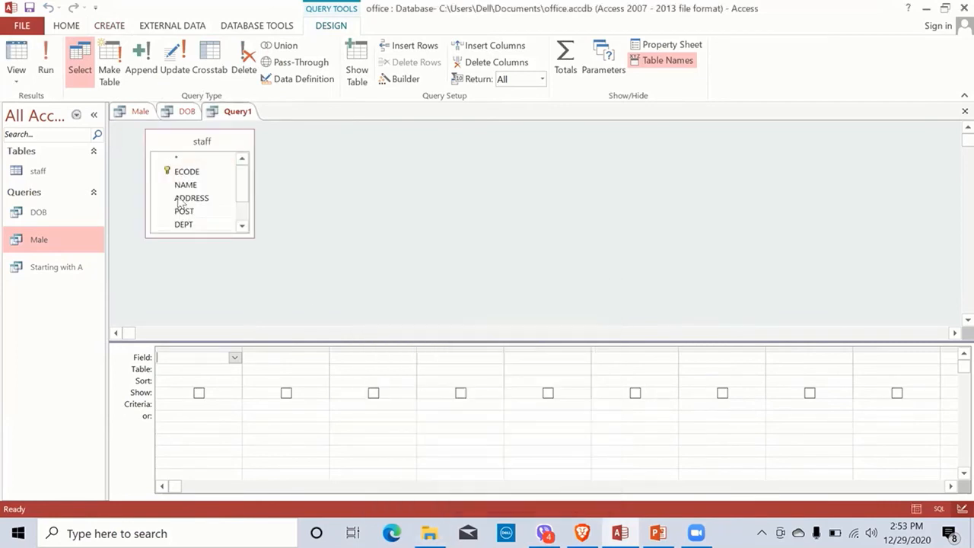
pyautogui.doubleClick(176, 158)
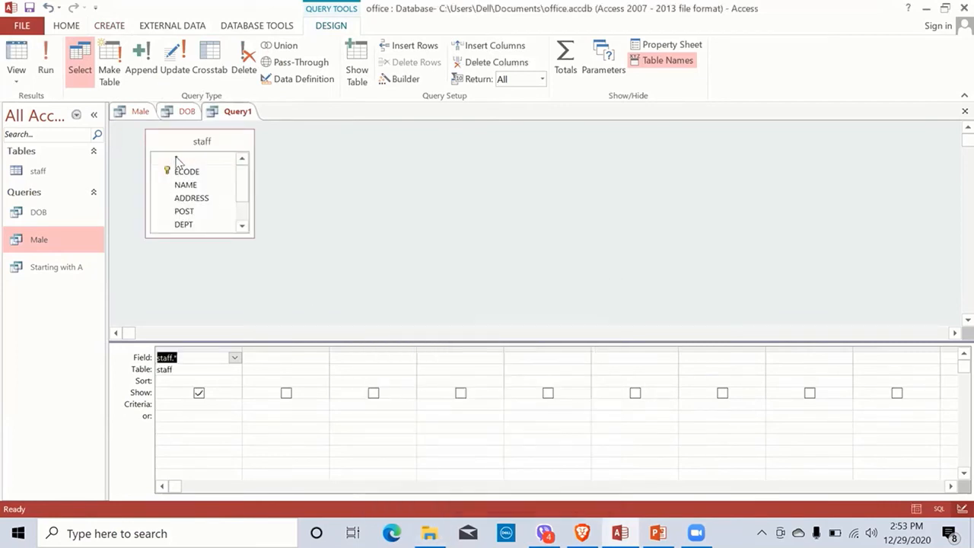
pyautogui.click(240, 228)
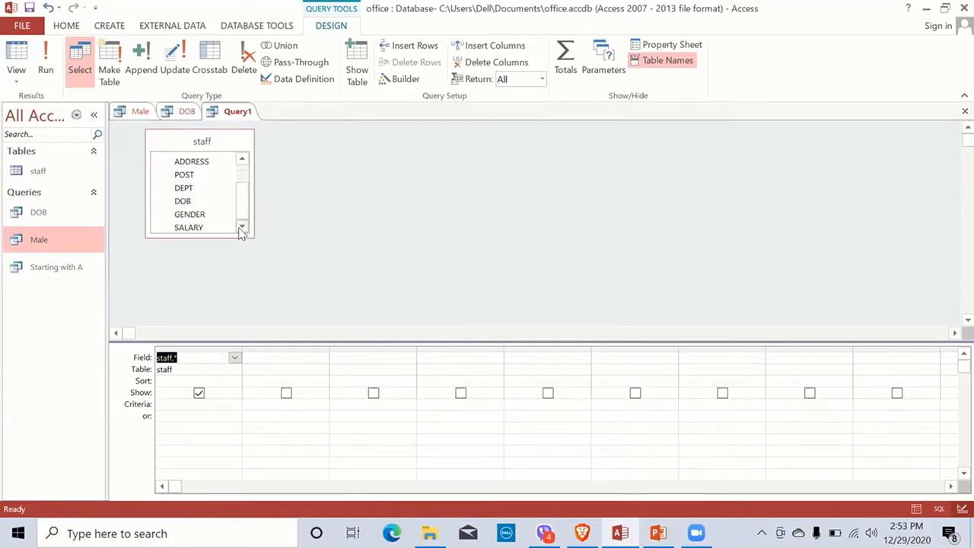
pyautogui.moveTo(188, 227); pyautogui.dragTo(268, 352)
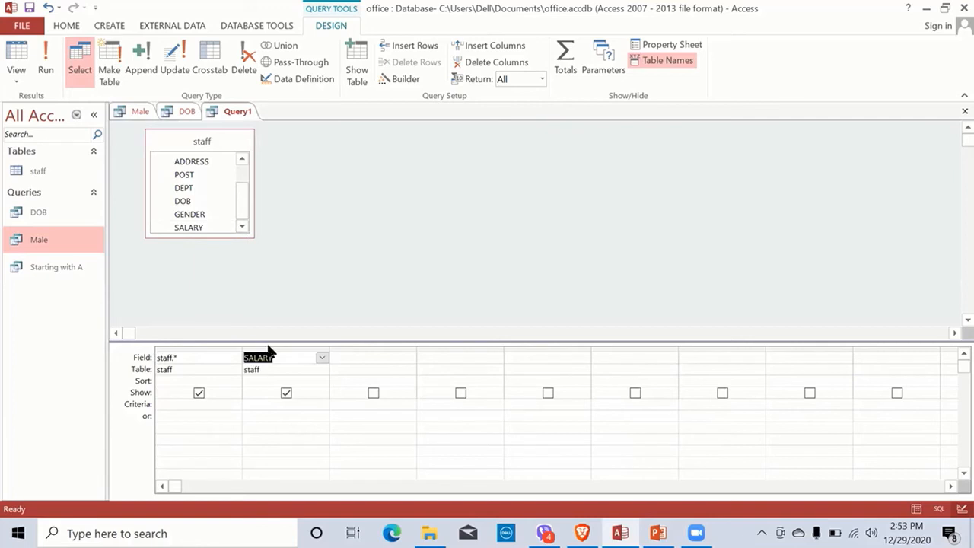
pyautogui.click(286, 393)
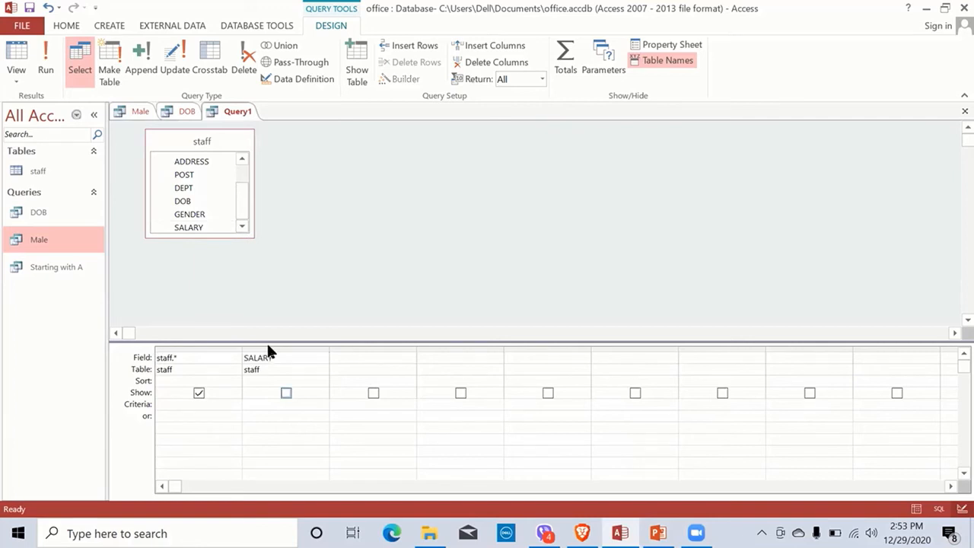
# Step: Sort SALARY ascending, run it, and save the query as 'increasing salary'
pyautogui.click(264, 382)
pyautogui.click(323, 381)
pyautogui.click(287, 394)
pyautogui.click(47, 61)
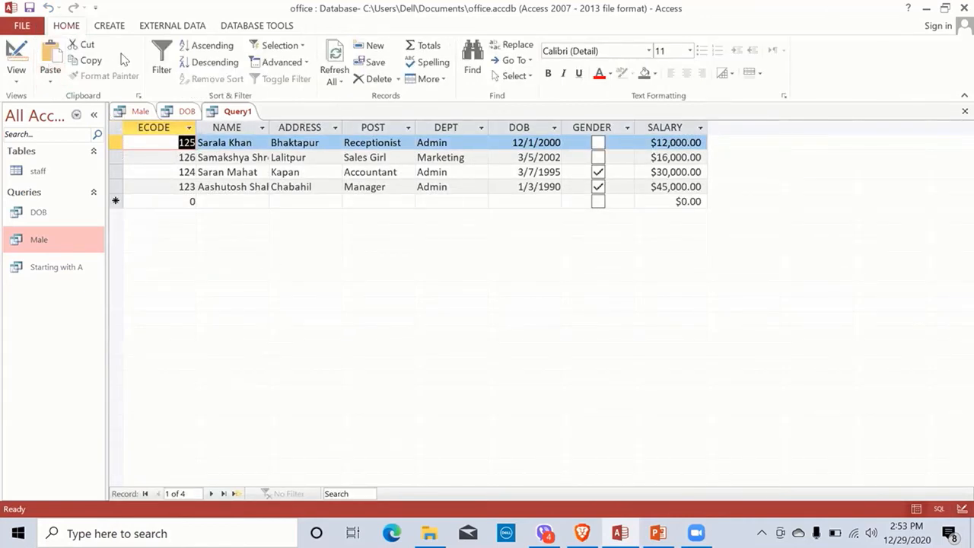
pyautogui.hotkey('ctrl', 's')
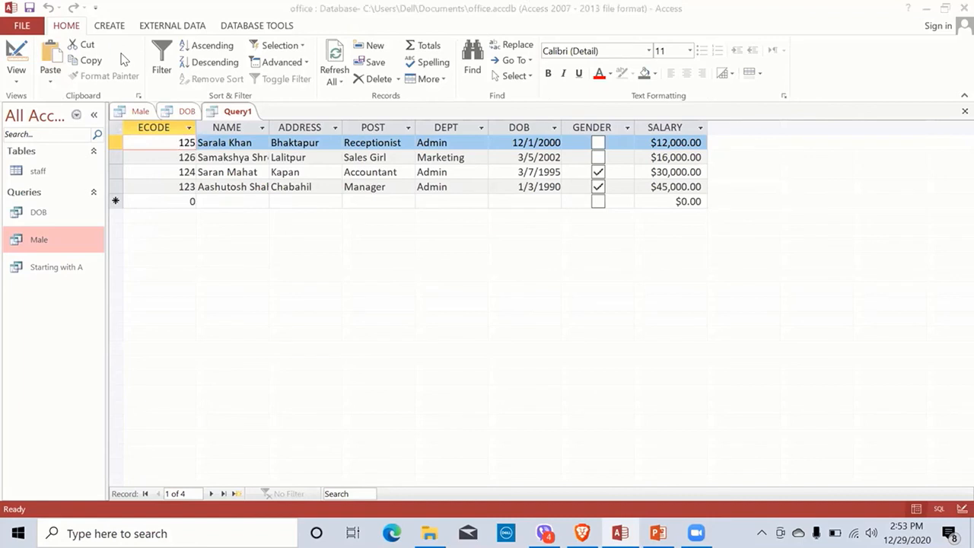
pyautogui.write('inc')
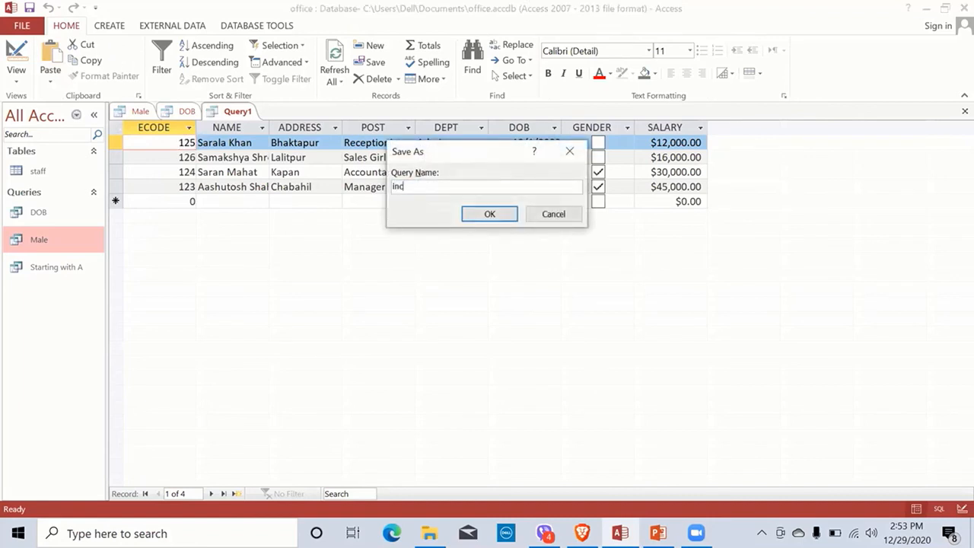
pyautogui.write('reasing salary')
pyautogui.press('Return')
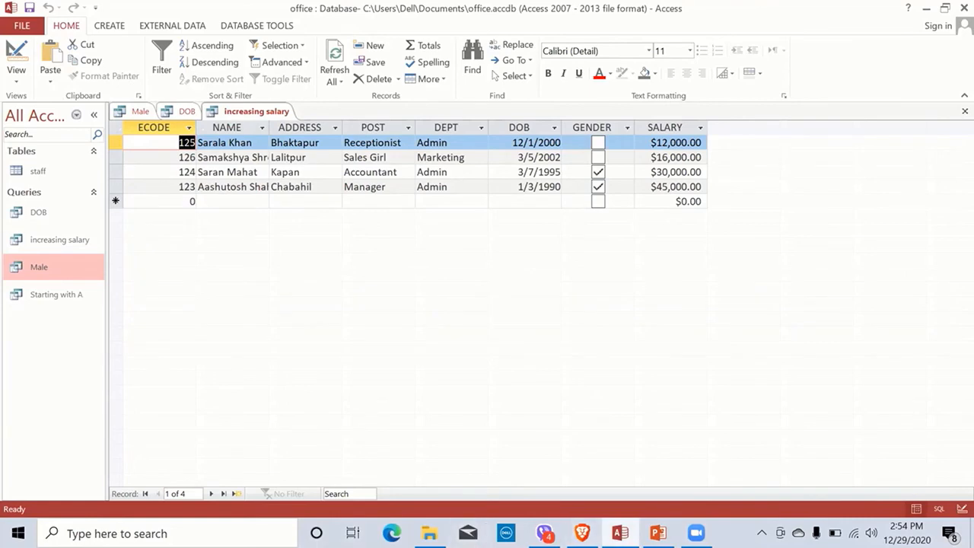
# Step: Switch the increasing salary query to Design View, set SALARY to Descending, and run it
pyautogui.click(659, 533)
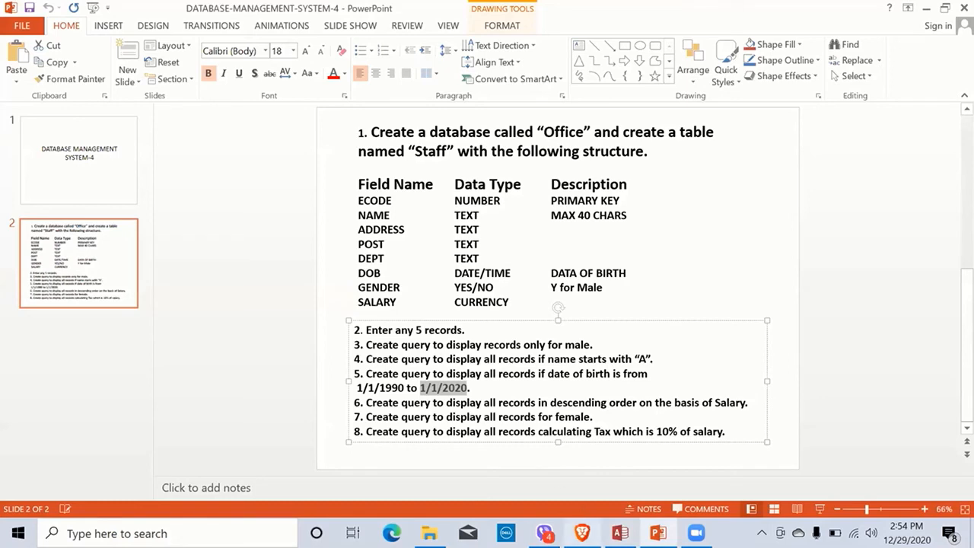
pyautogui.click(620, 533)
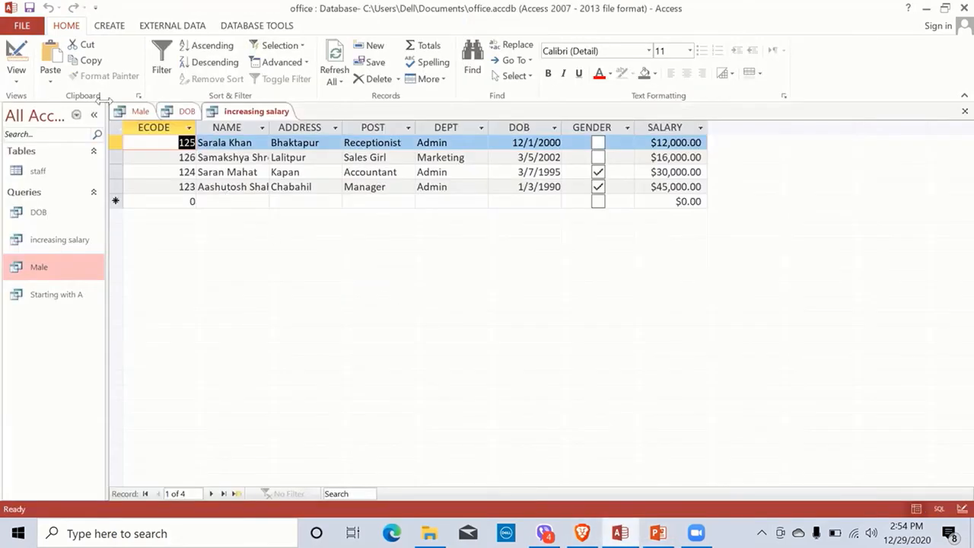
pyautogui.click(20, 72)
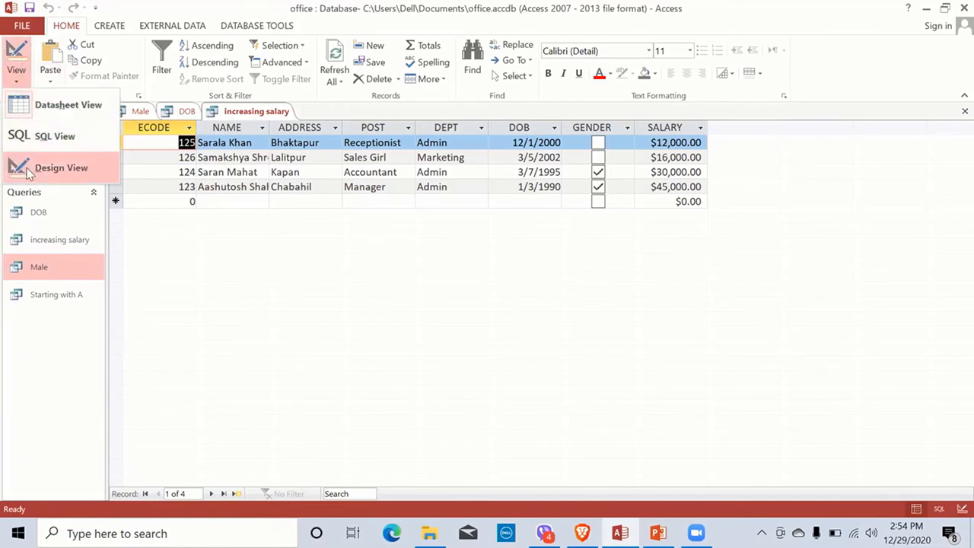
pyautogui.click(28, 168)
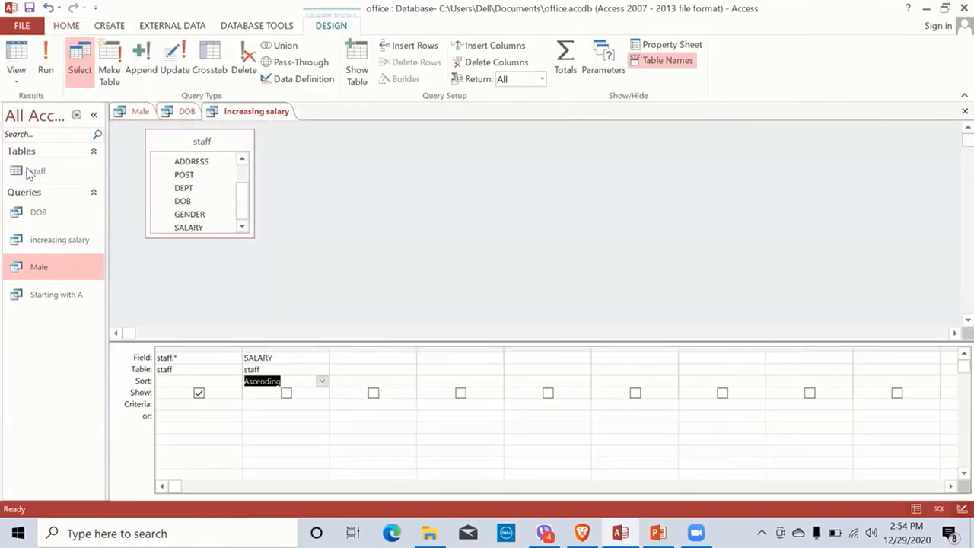
pyautogui.click(321, 382)
pyautogui.click(316, 402)
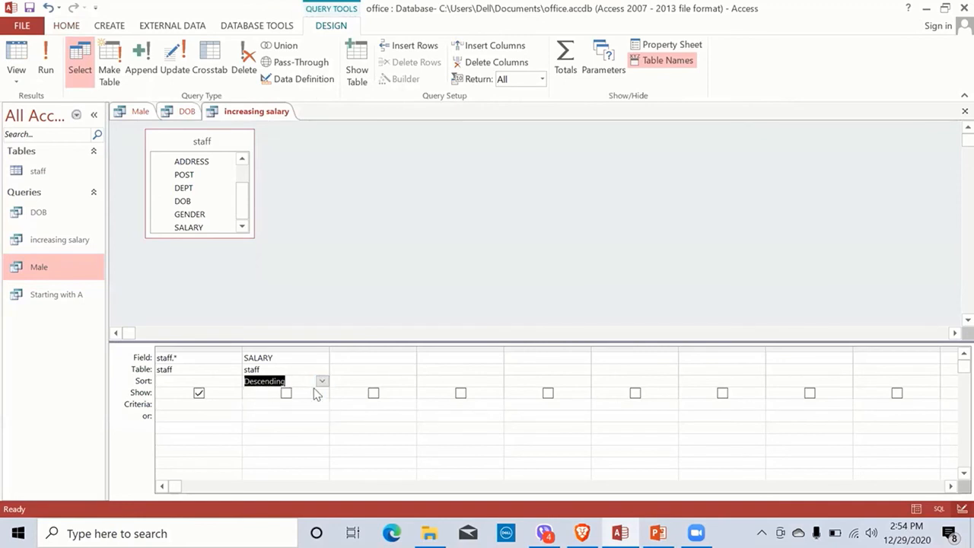
pyautogui.click(45, 59)
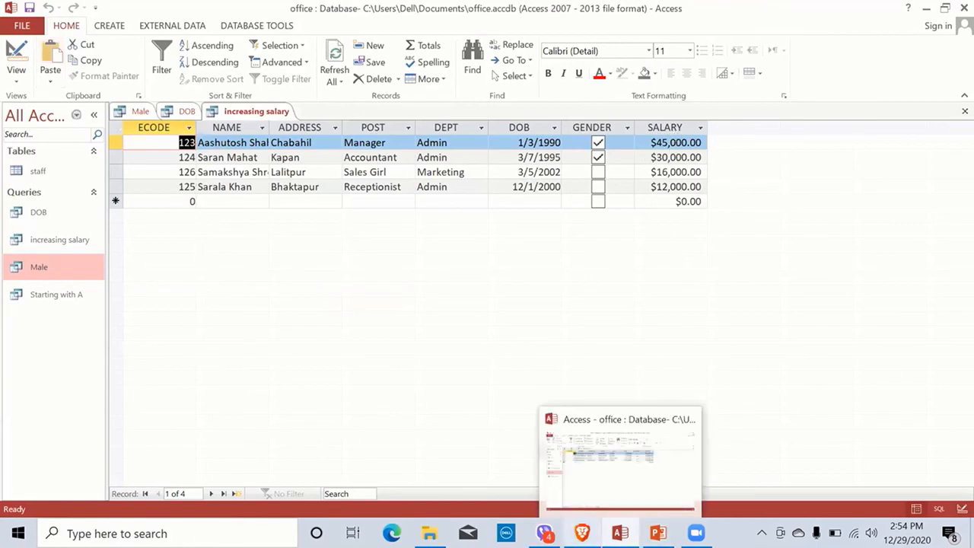
# Step: Review the PowerPoint assignment slide for the remaining tax query task
pyautogui.moveTo(658, 533)
pyautogui.click(586, 480)
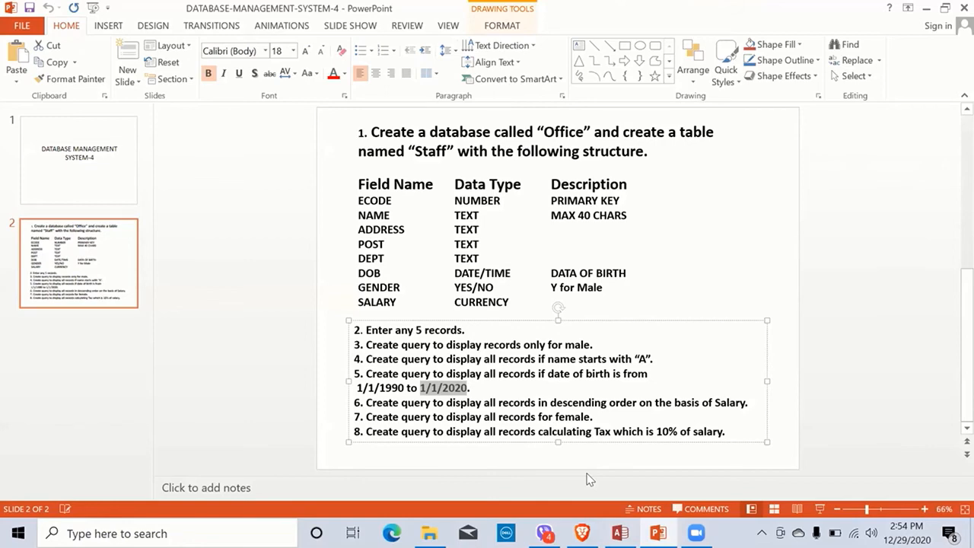
pyautogui.click(620, 533)
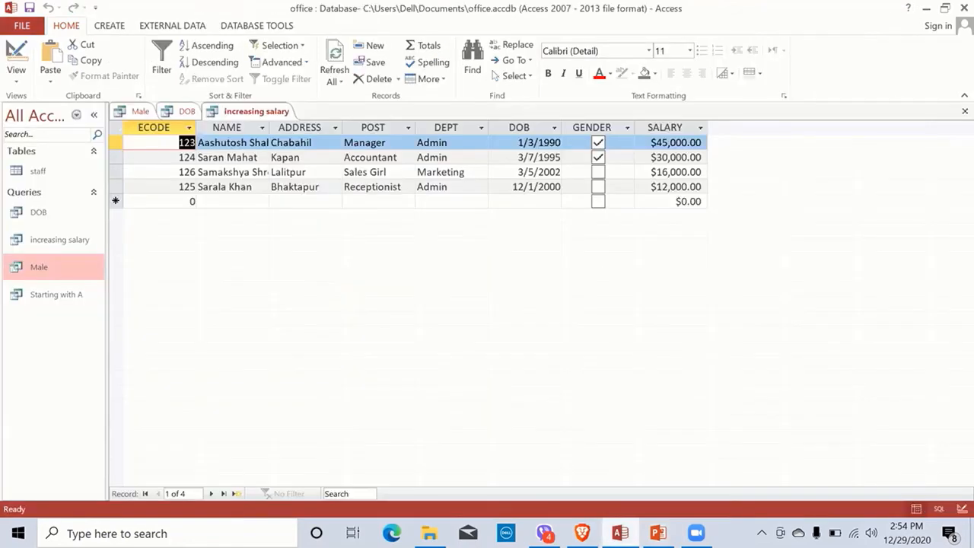
pyautogui.hotkey('alt', 'Tab')
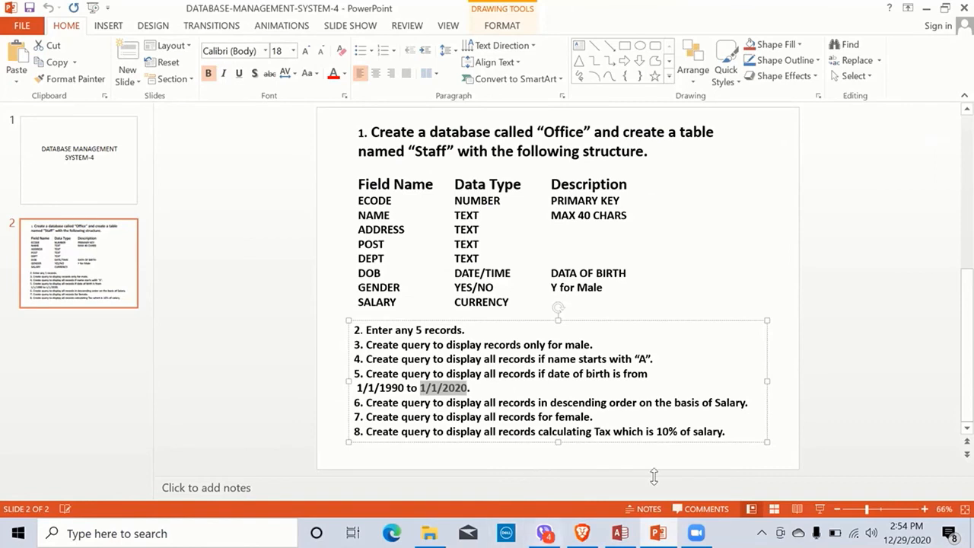
pyautogui.hotkey('alt', 'Tab')
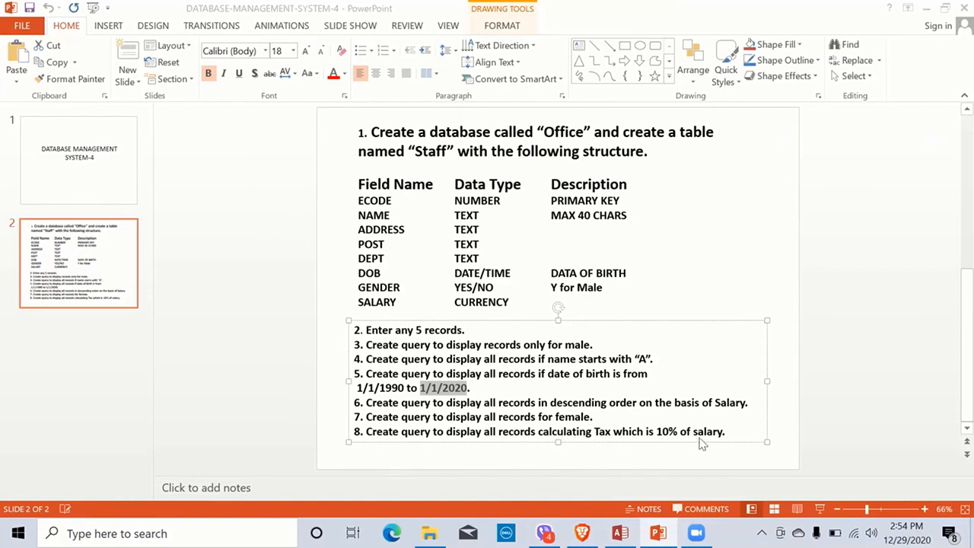
# Step: Start a new design query on the staff table including all its fields
pyautogui.click(620, 533)
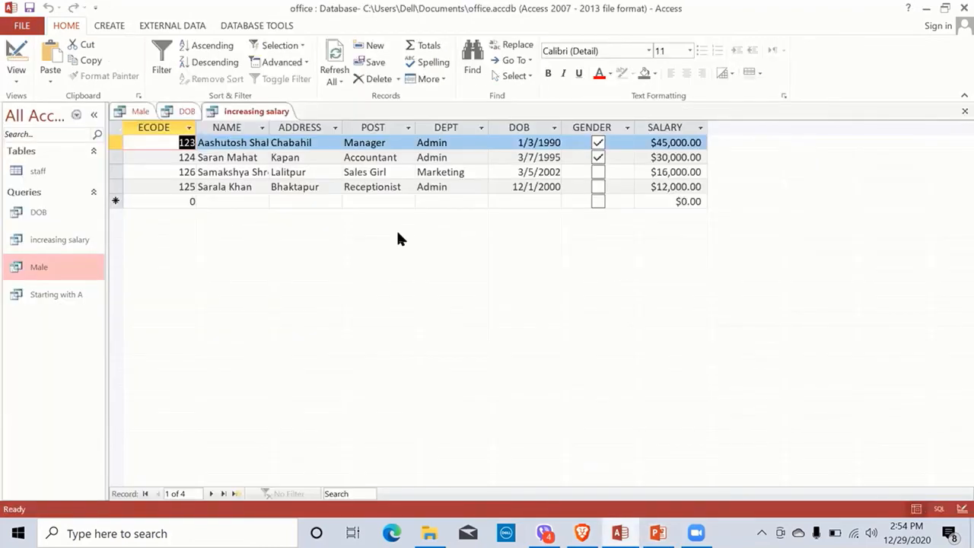
pyautogui.click(107, 26)
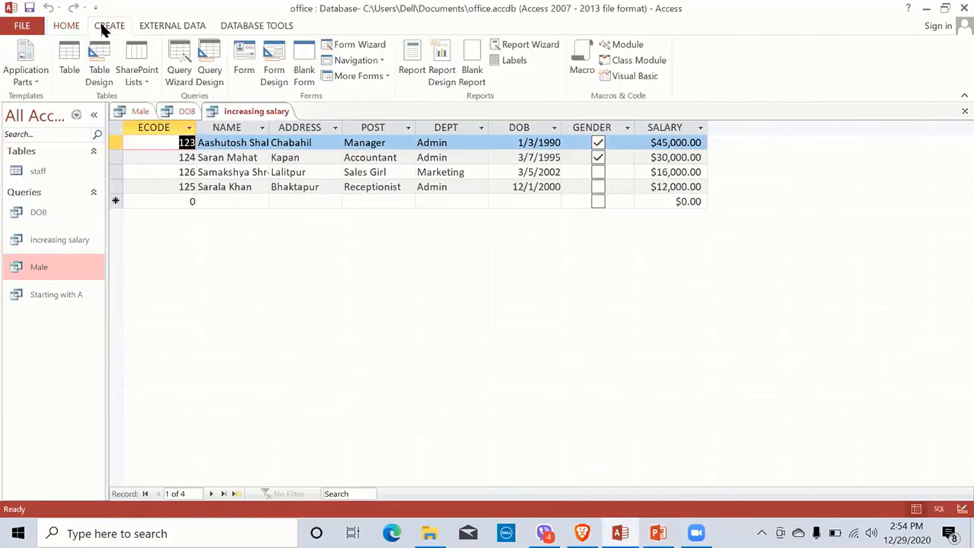
pyautogui.click(207, 72)
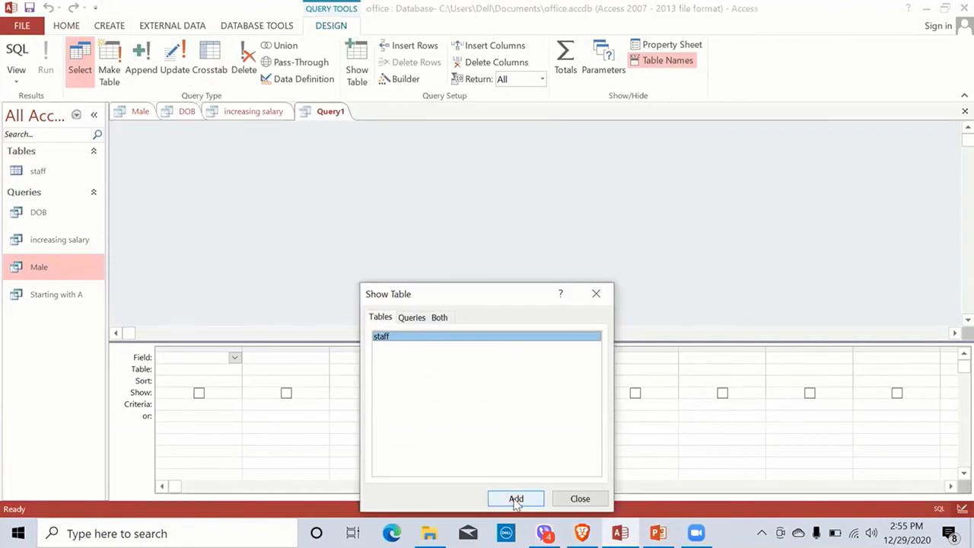
pyautogui.click(516, 500)
pyautogui.click(571, 502)
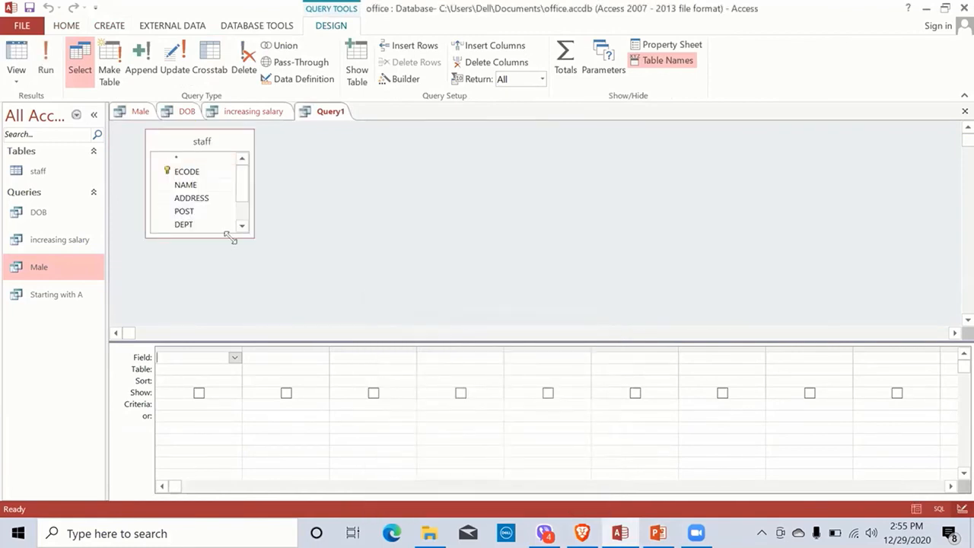
pyautogui.doubleClick(176, 157)
# Step: Add a calculated column Tax: [SALARY]*10/100 next to the staff fields
pyautogui.click(285, 357)
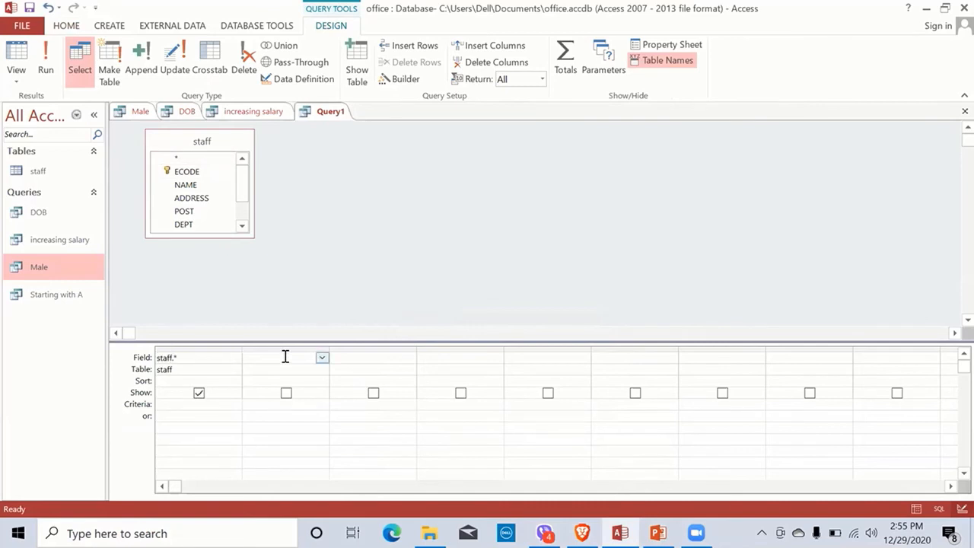
pyautogui.write('Tax')
pyautogui.write(':[')
pyautogui.click(242, 228)
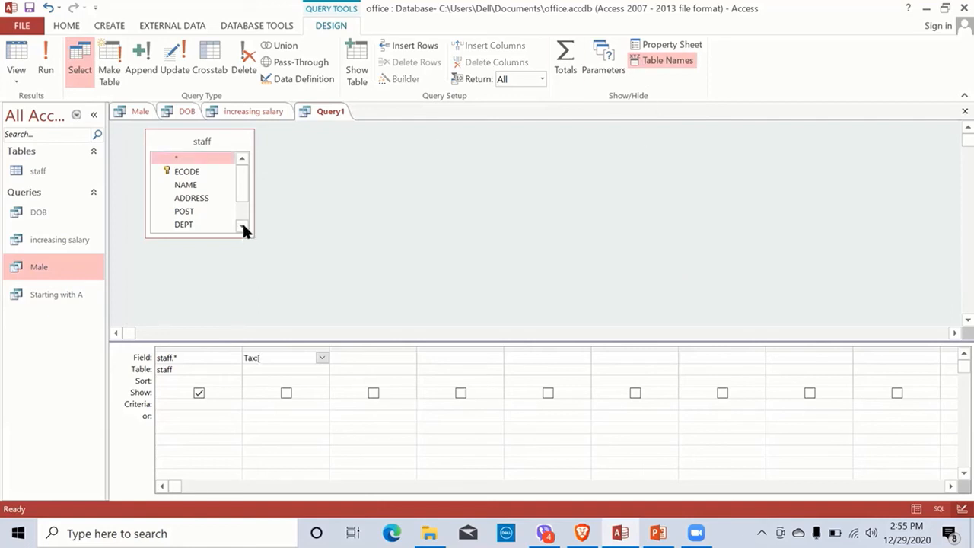
pyautogui.click(242, 226)
pyautogui.click(242, 226)
pyautogui.click(242, 226)
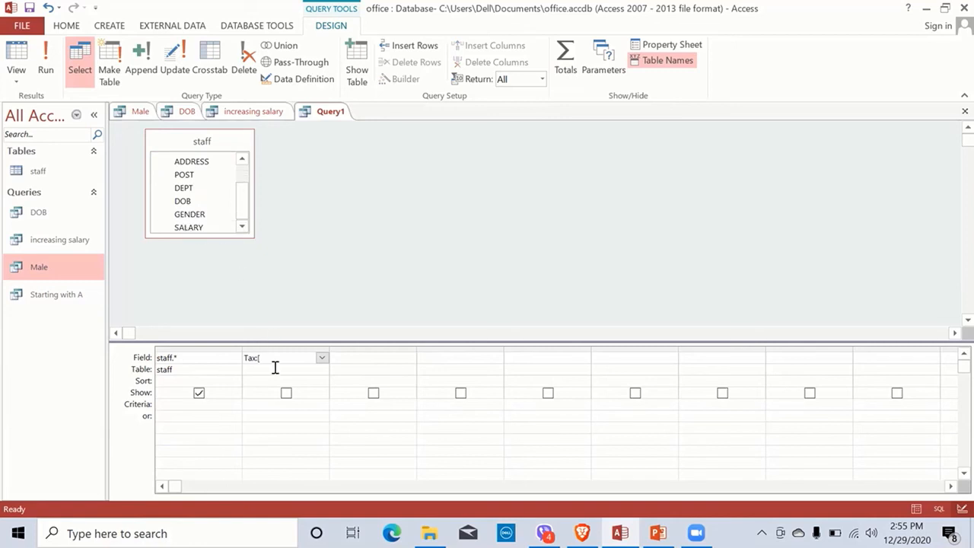
pyautogui.press('s')
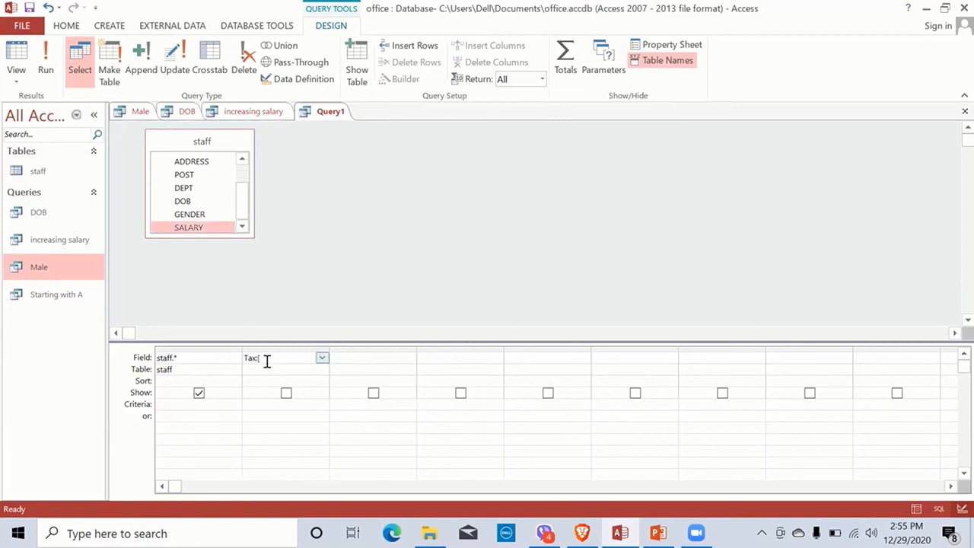
pyautogui.click(267, 359)
pyautogui.write('SALARY')
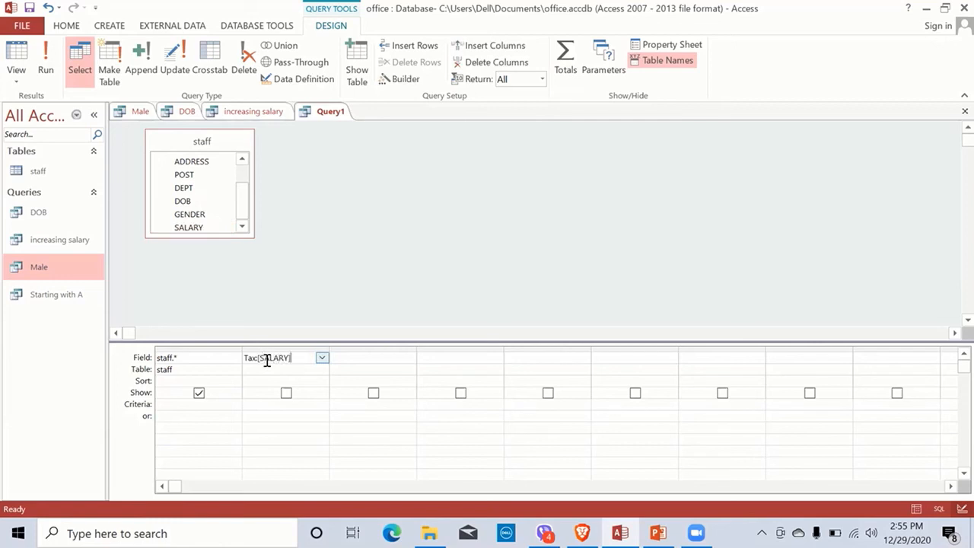
pyautogui.write(']*10/100')
pyautogui.press('Return')
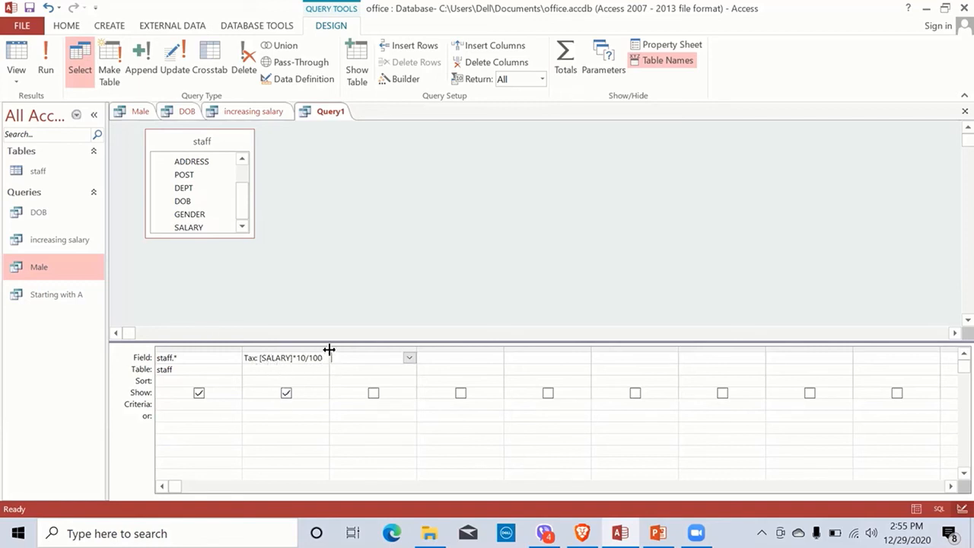
pyautogui.moveTo(328, 349); pyautogui.dragTo(362, 352)
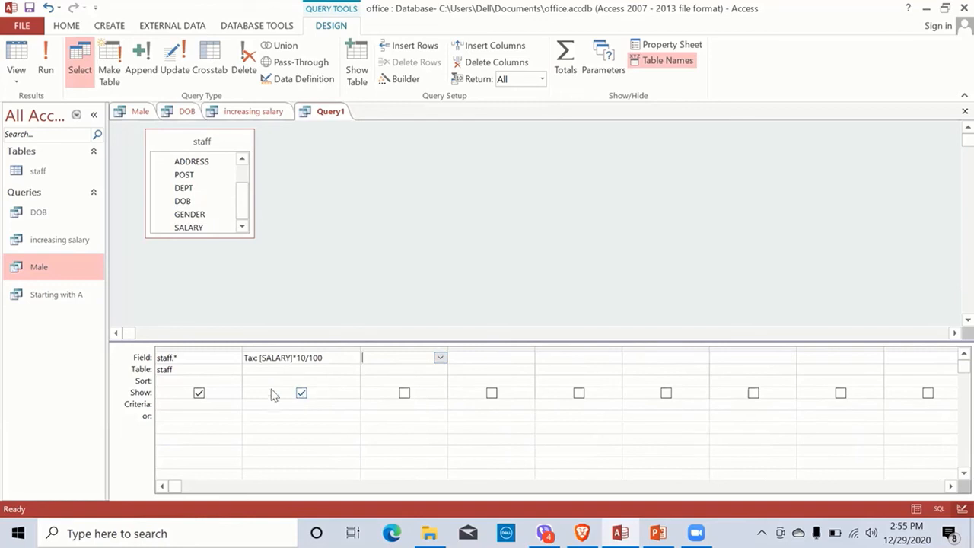
pyautogui.click(185, 348)
# Step: Run the query to show Tax values 4500, 3000, 1200, 1600 and save it as Tax
pyautogui.click(45, 63)
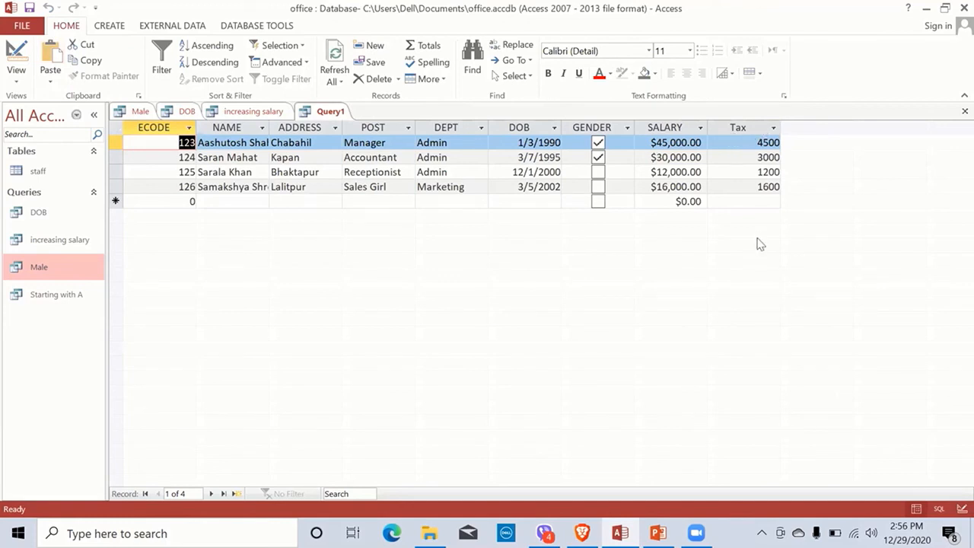
pyautogui.hotkey('ctrl', 's')
pyautogui.write('T')
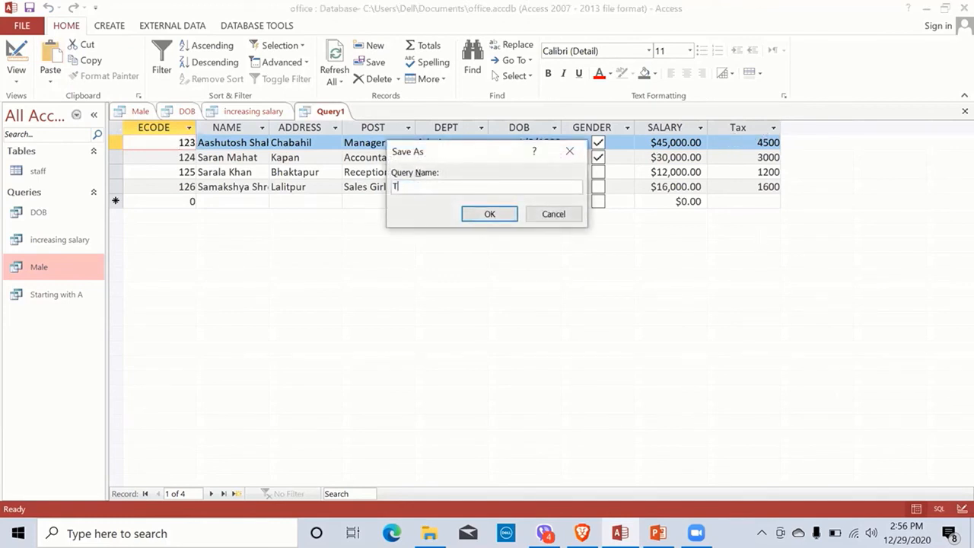
pyautogui.write('ax')
pyautogui.press('Return')
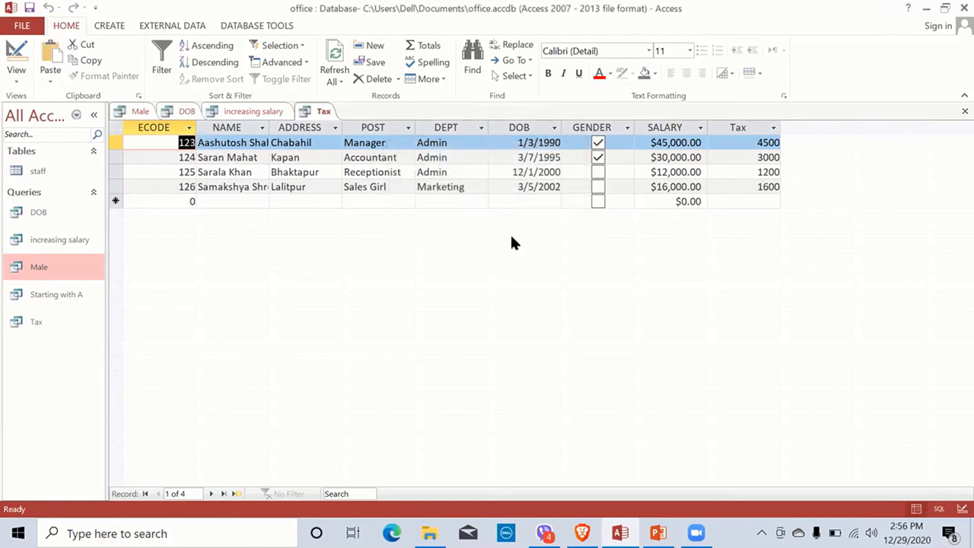
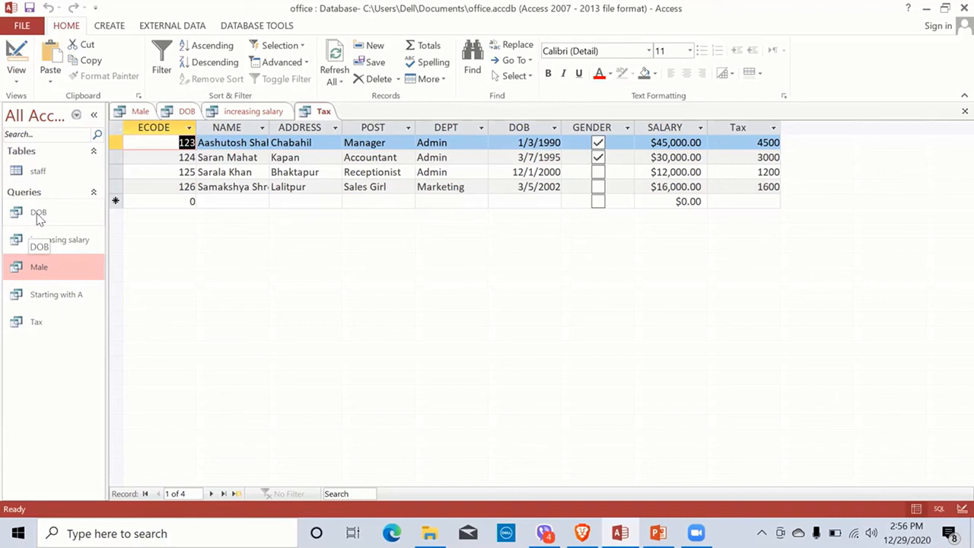
# Step: Review the DOB and Tax query results against the assignment task slide
pyautogui.doubleClick(38, 219)
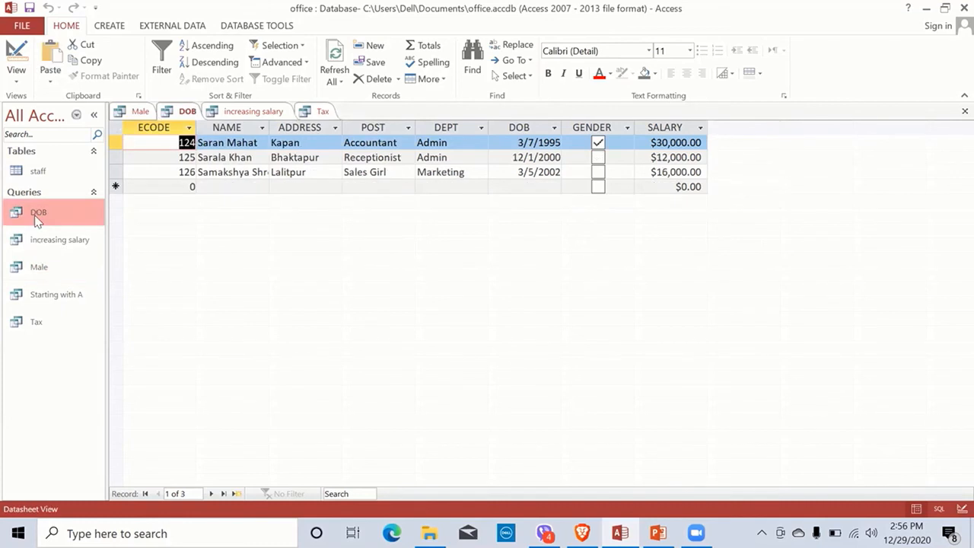
pyautogui.doubleClick(33, 322)
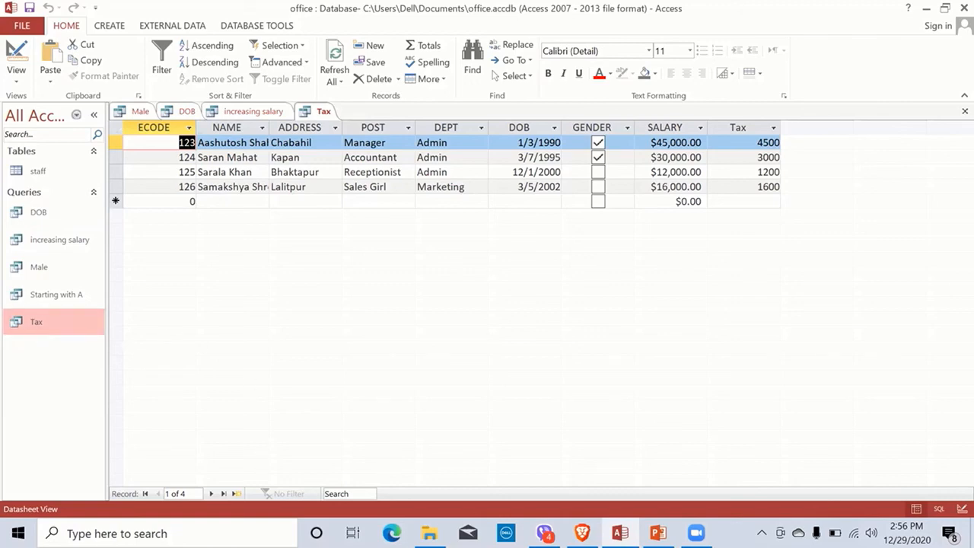
pyautogui.click(659, 533)
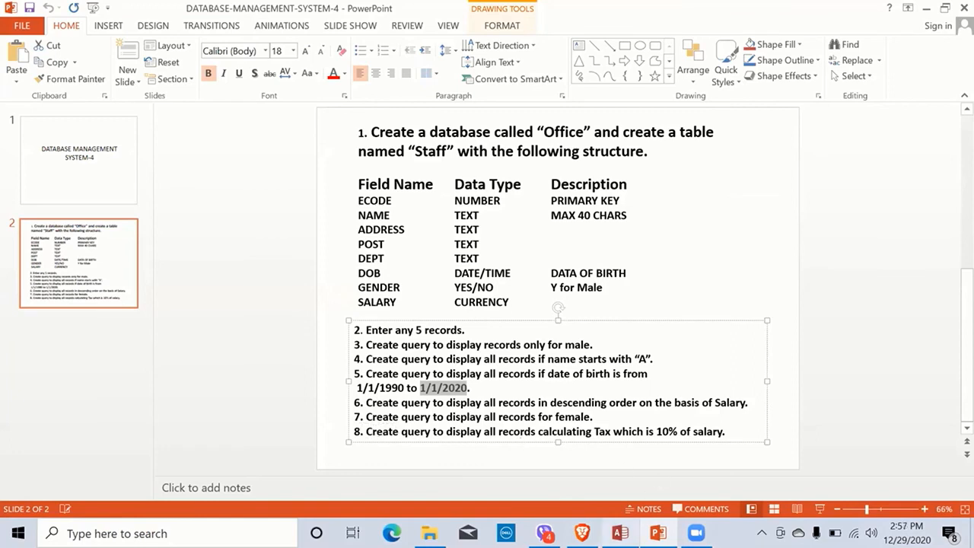
pyautogui.click(620, 533)
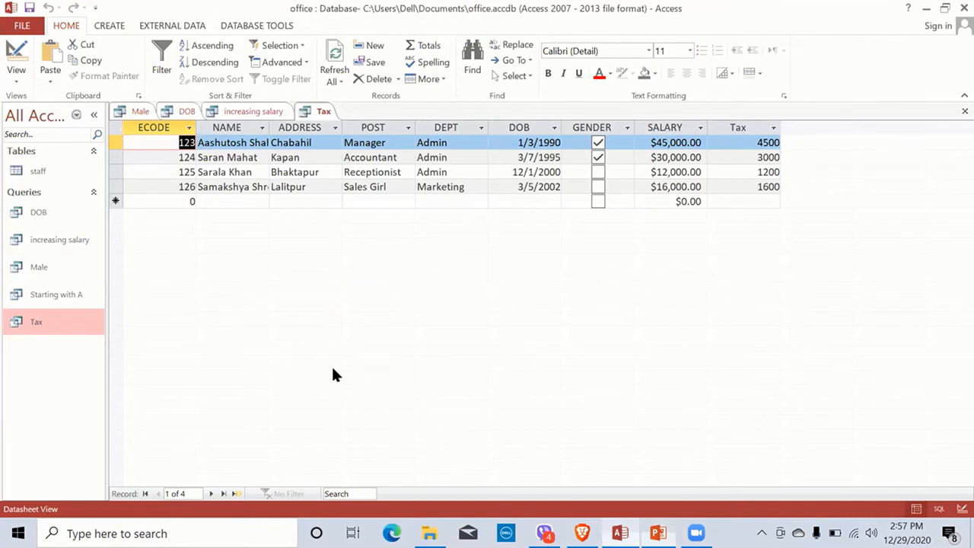
# Step: Open the Tax query in Design View and switch it to SQL View showing SELECT staff.*, [SALARY]*10/100 AS Tax
pyautogui.click(36, 323)
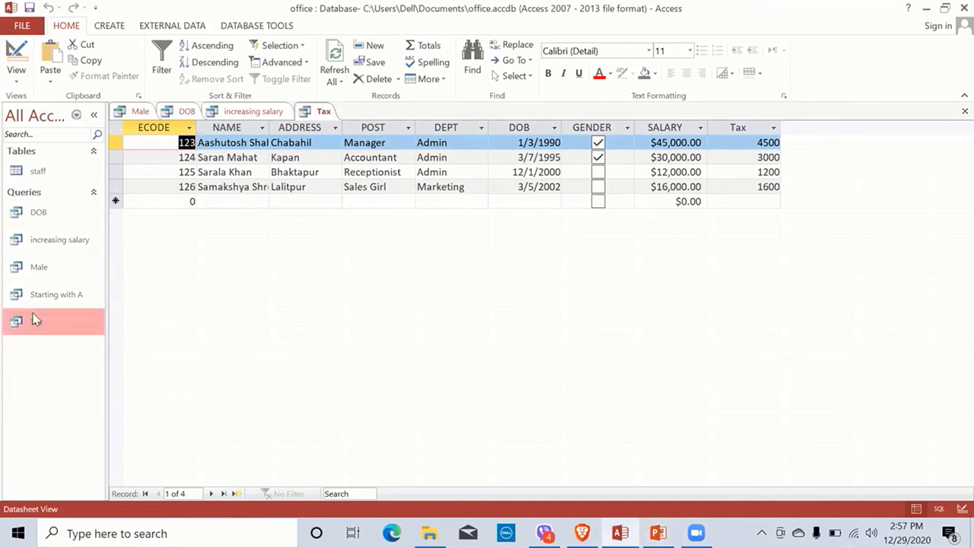
pyautogui.rightClick(36, 323)
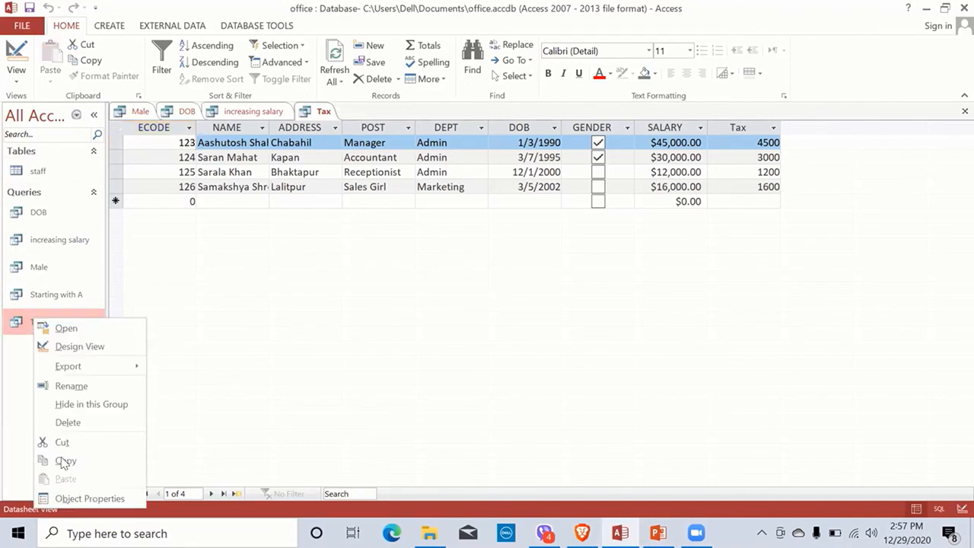
pyautogui.click(80, 347)
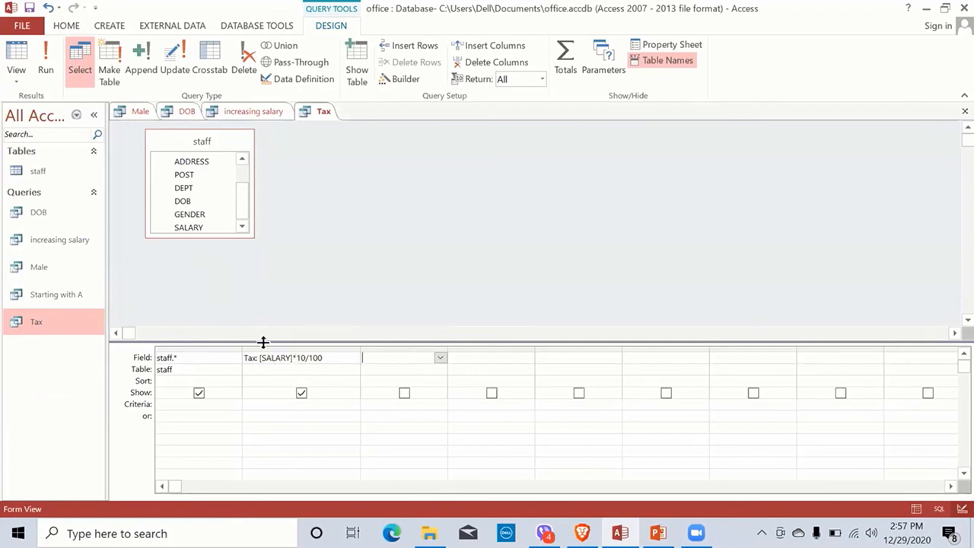
pyautogui.click(18, 83)
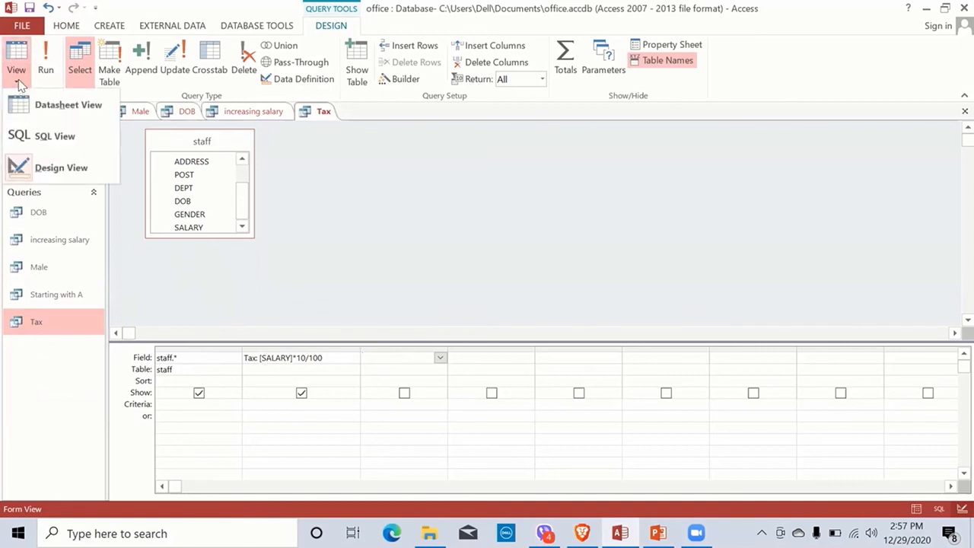
pyautogui.click(21, 143)
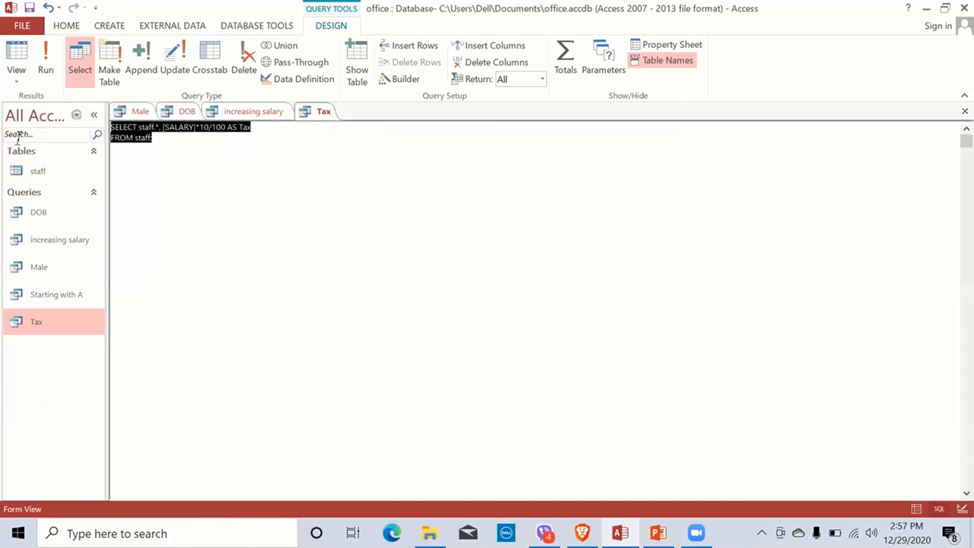
pyautogui.click(176, 144)
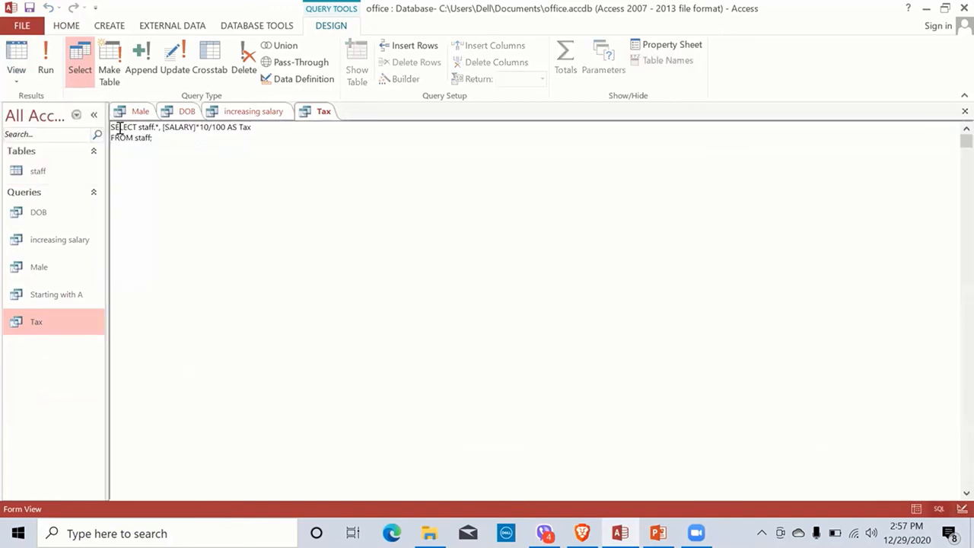